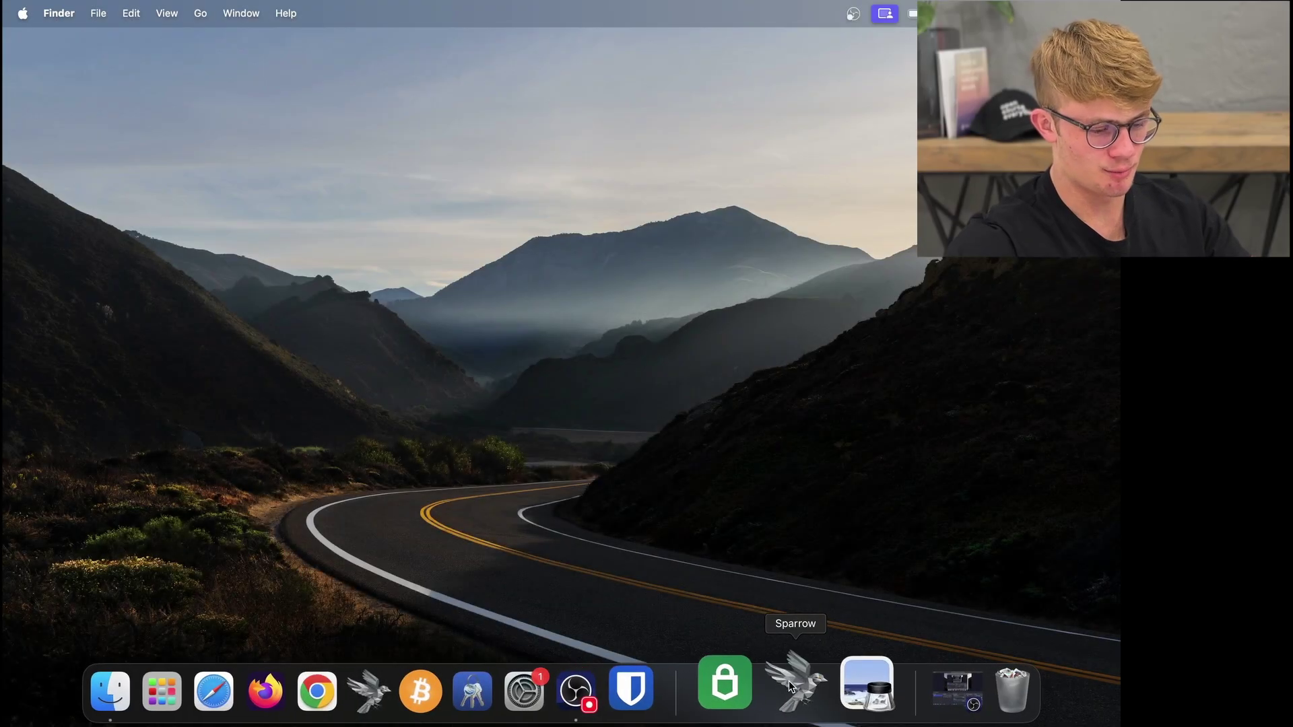
Step: Launch Sparrow Wallet from the Dock and move its empty start window to the left
{"action": "left_click", "coordinate": [789, 680]}
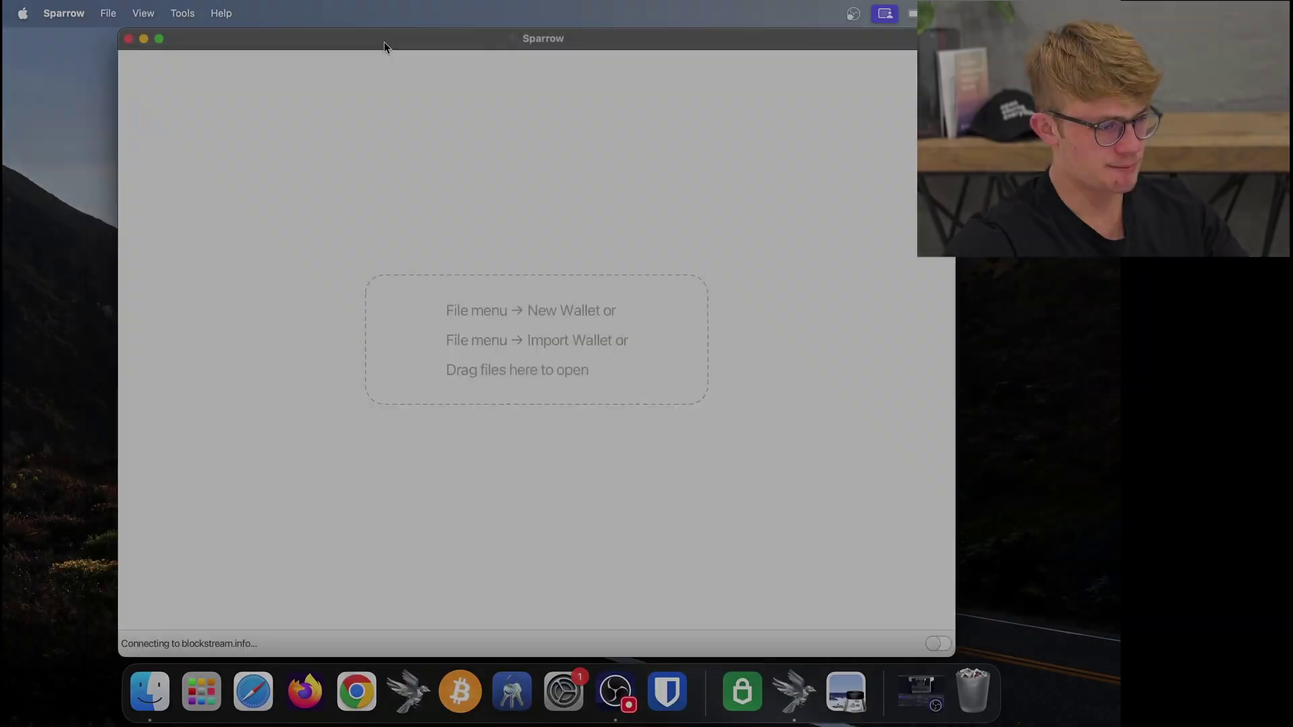
{"action": "left_click_drag", "start_coordinate": [384, 46], "coordinate": [278, 38]}
{"action": "left_click", "coordinate": [65, 13]}
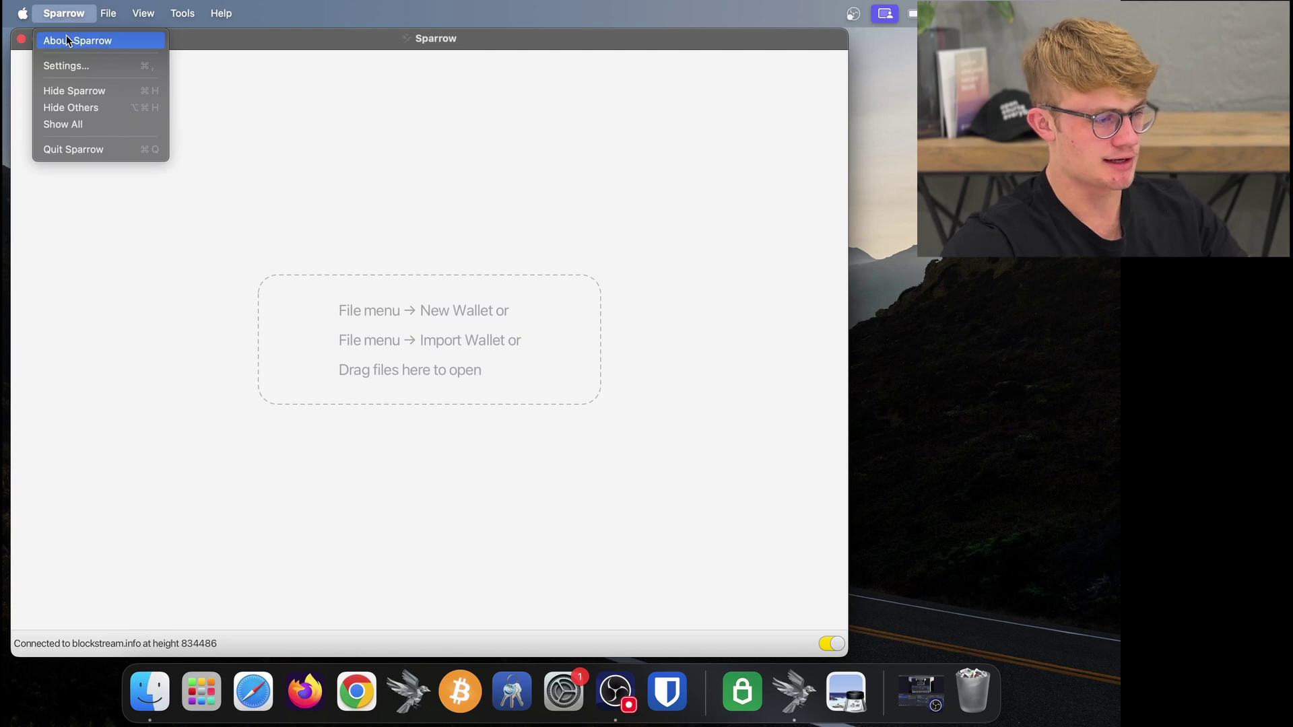
{"action": "left_click", "coordinate": [66, 37]}
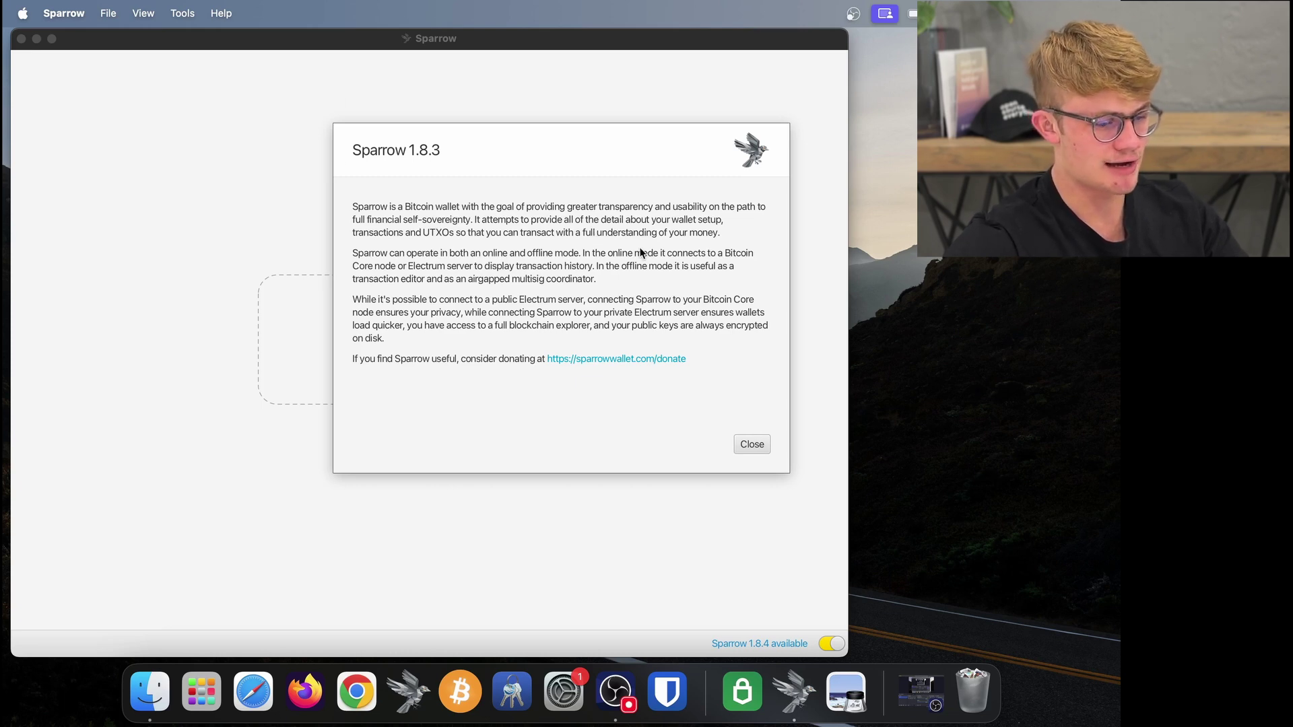
{"action": "left_click", "coordinate": [751, 444]}
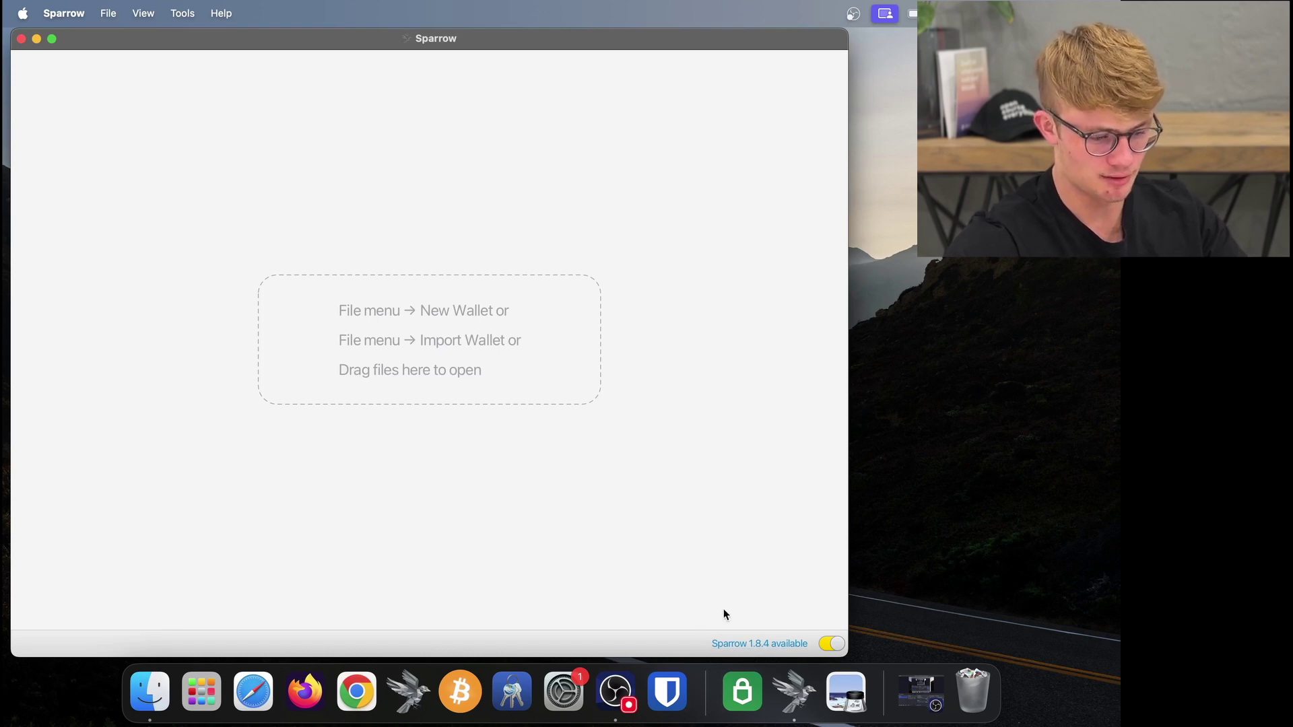
Step: From the Sparrow 1.8.4 download page, download Sparrow-1.8.4-aarch64.dmg and sparrow-1.8.4-manifest.txt.asc
{"action": "left_click", "coordinate": [747, 645]}
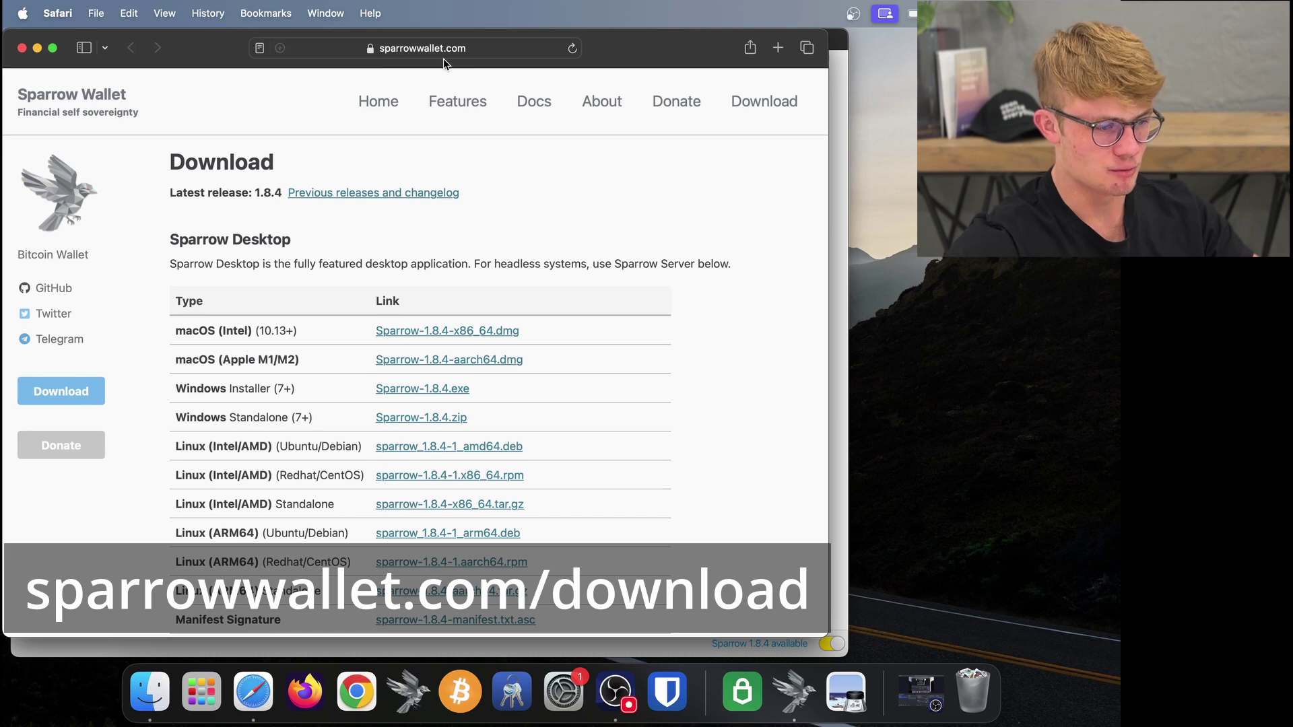
{"action": "scroll", "coordinate": [632, 315], "scroll_direction": "down", "scroll_amount": 2}
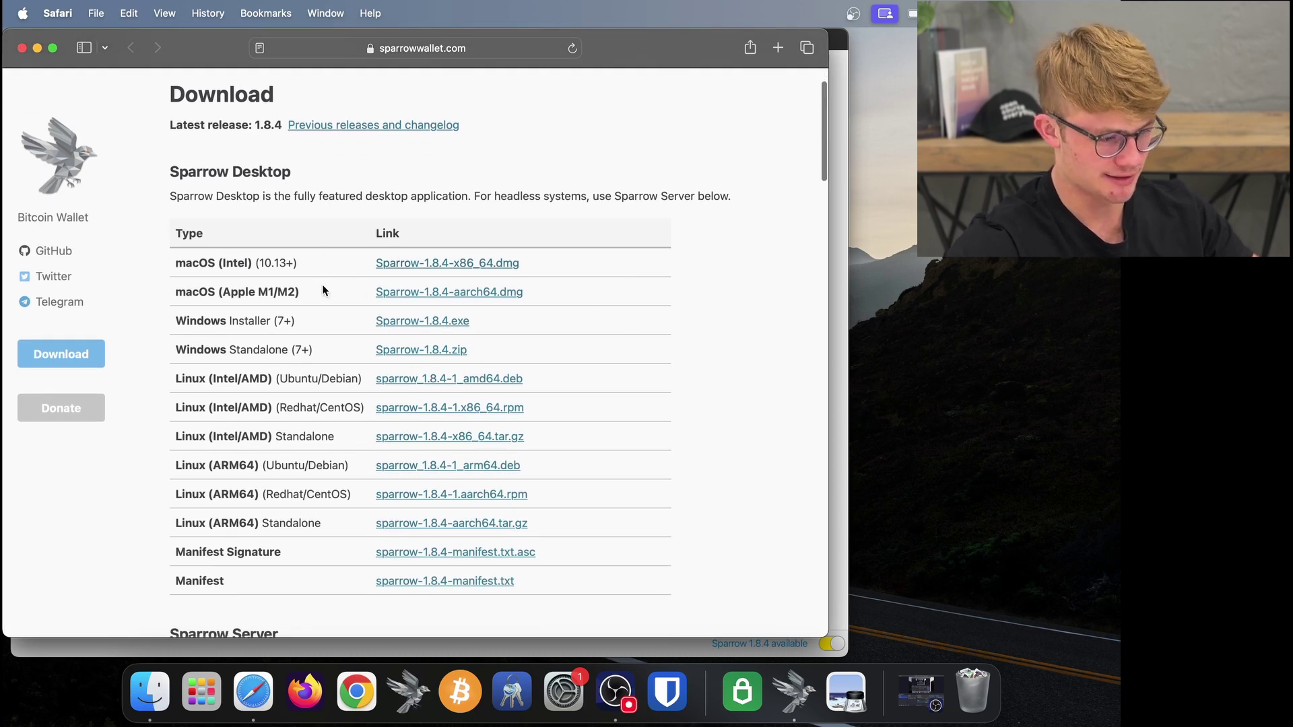
{"action": "left_click_drag", "start_coordinate": [219, 290], "coordinate": [299, 290]}
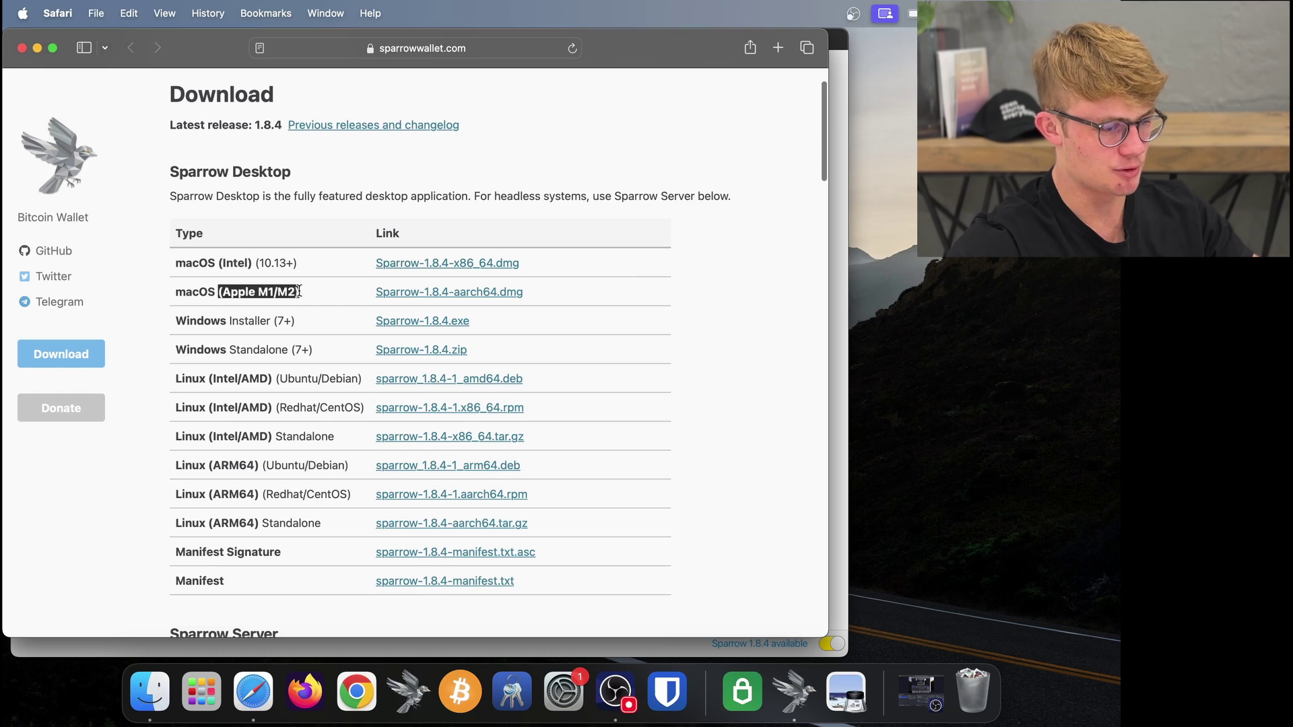
{"action": "left_click", "coordinate": [319, 292]}
{"action": "left_click", "coordinate": [418, 293]}
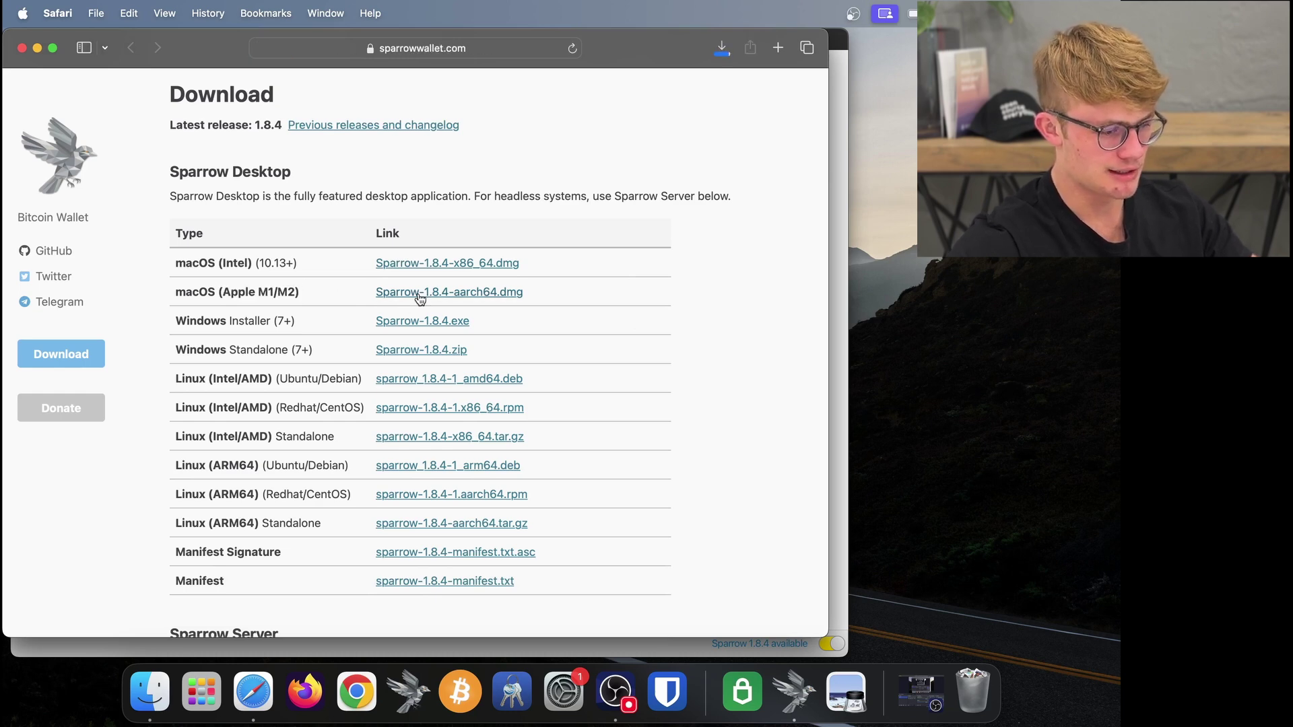
{"action": "scroll", "coordinate": [300, 368], "scroll_direction": "down", "scroll_amount": 4}
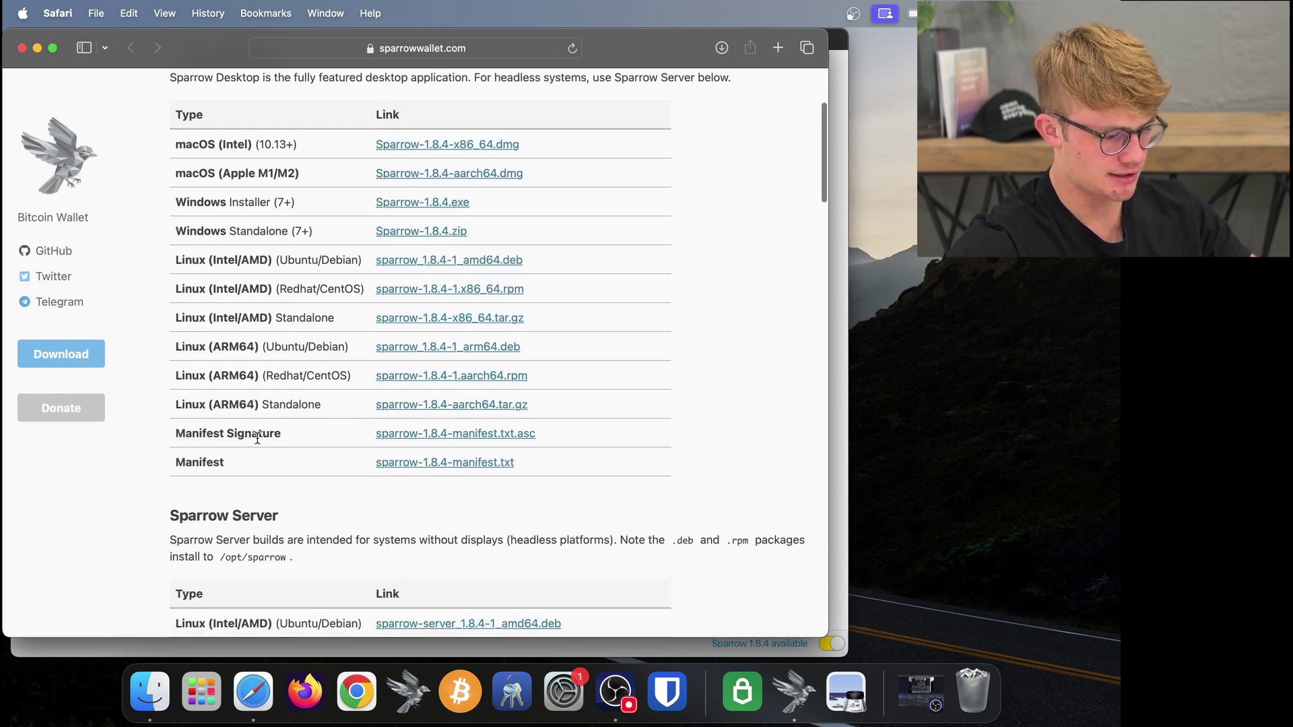
{"action": "left_click", "coordinate": [394, 436]}
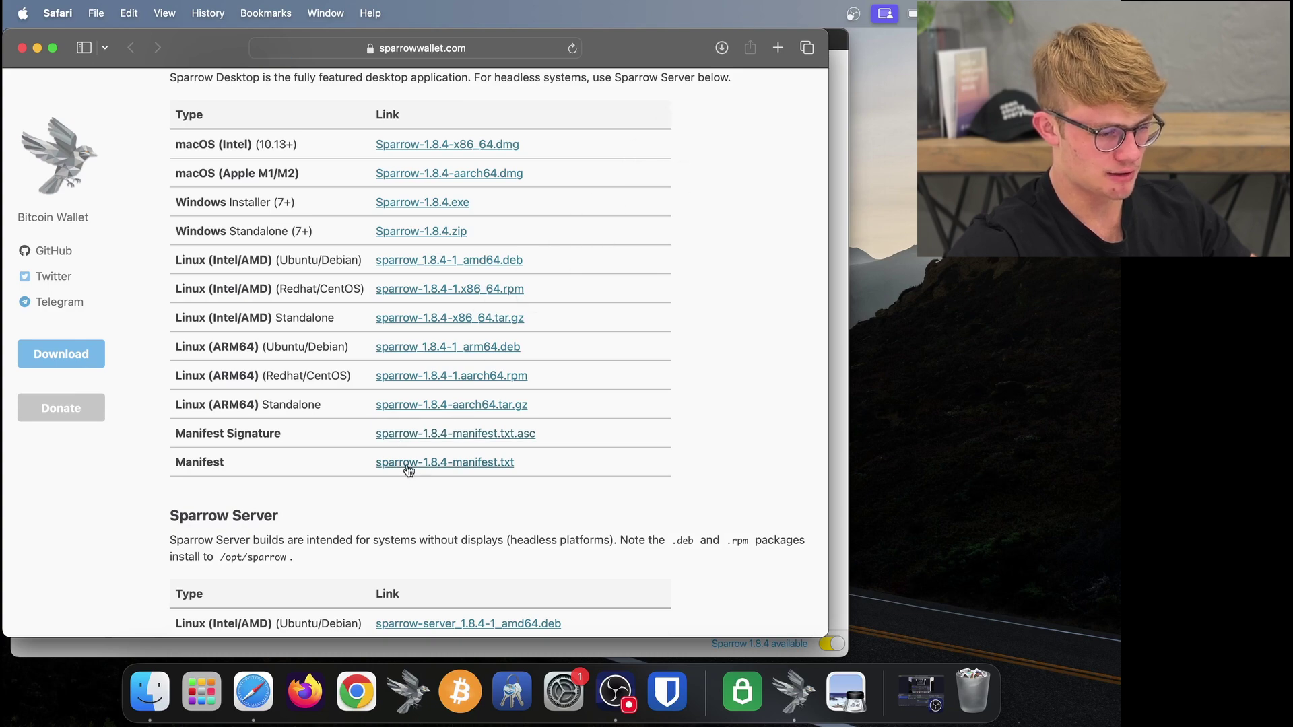
Step: Open sparrow-1.8.4-manifest.txt in TextEdit to review the hashes, then close it
{"action": "left_click", "coordinate": [407, 465]}
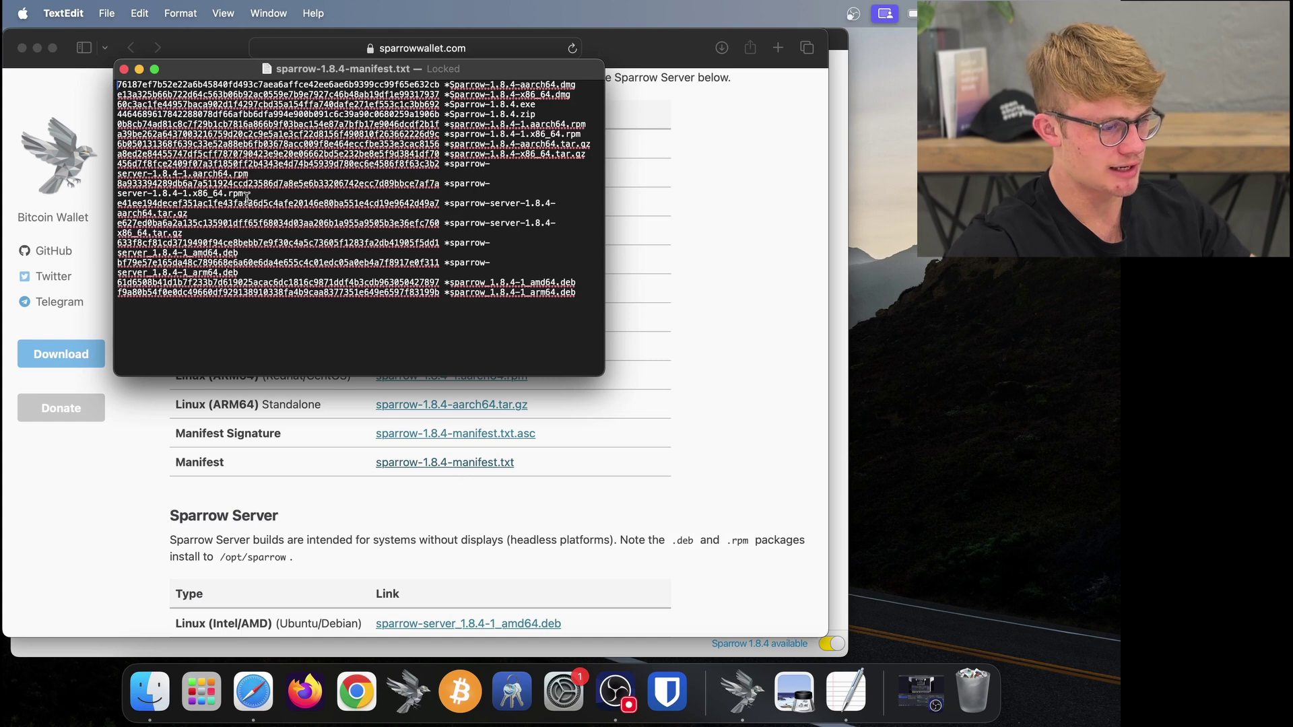
{"action": "left_click", "coordinate": [124, 70]}
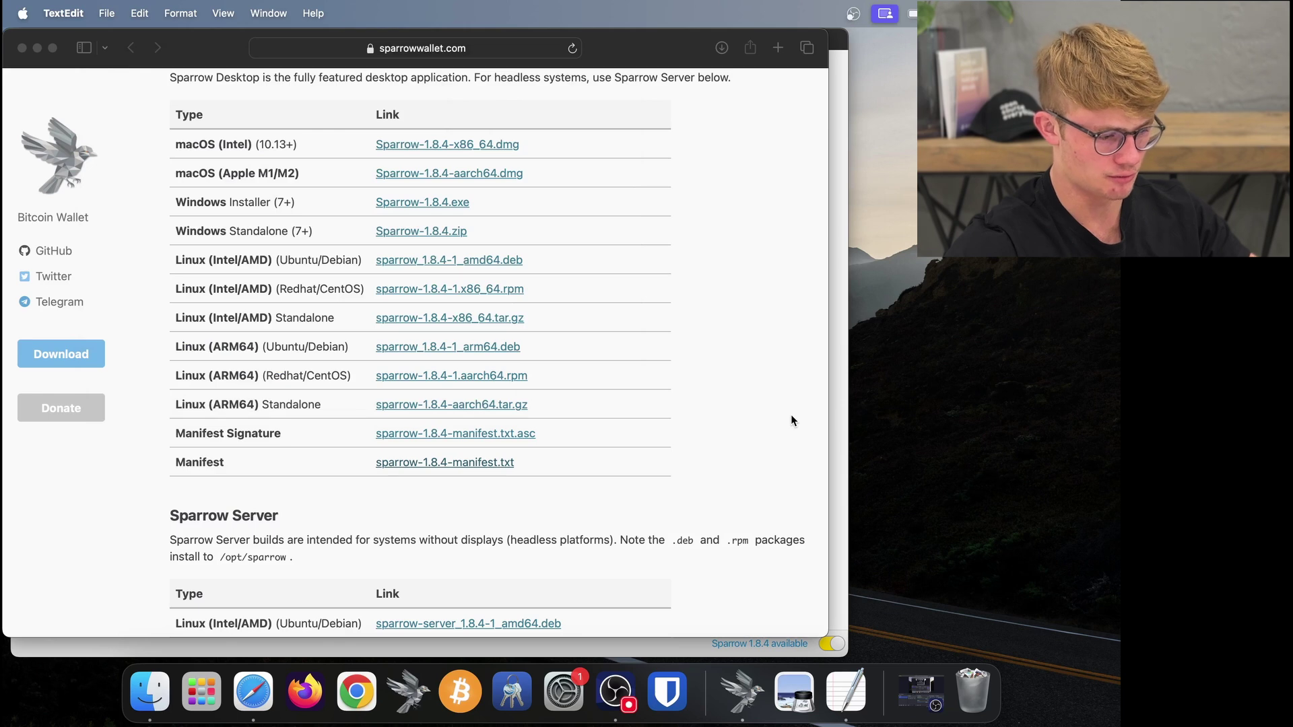
{"action": "left_click", "coordinate": [933, 385]}
Step: Create a new folder named Sparrow in Finder's Downloads folder
{"action": "left_click", "coordinate": [149, 691]}
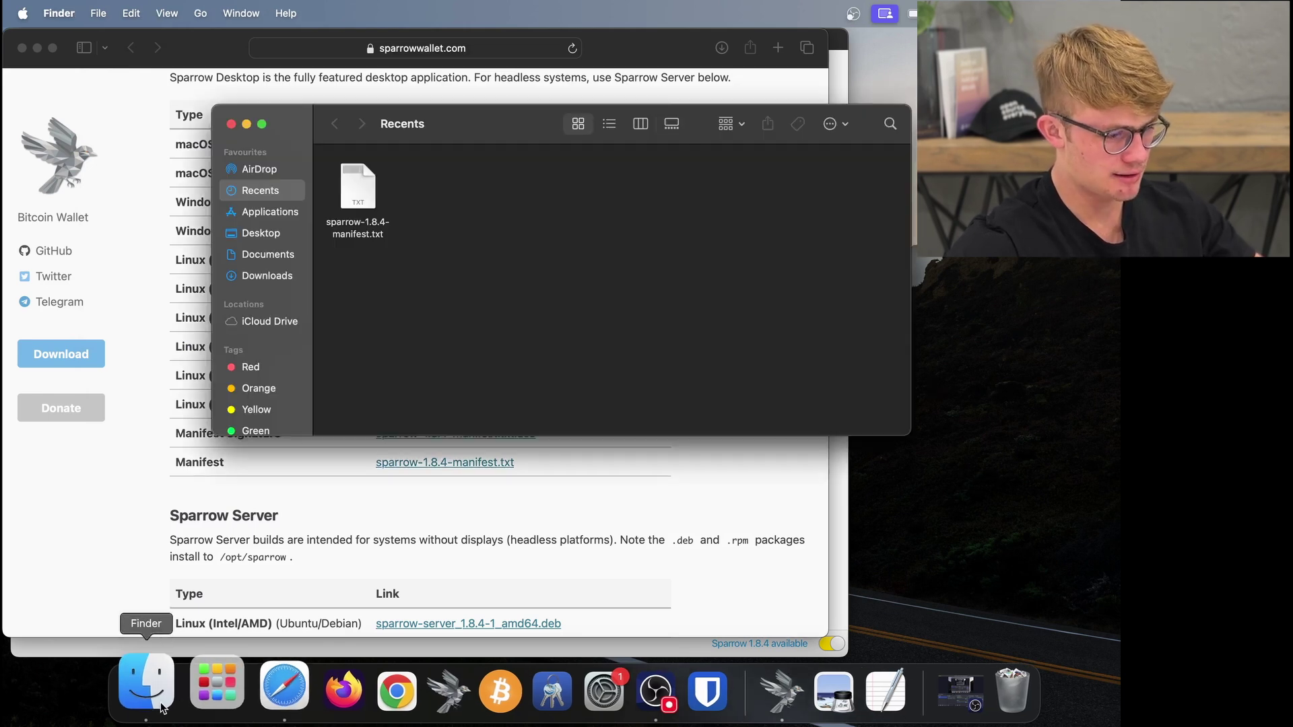
{"action": "left_click", "coordinate": [277, 278]}
{"action": "left_click_drag", "start_coordinate": [744, 283], "coordinate": [507, 197]}
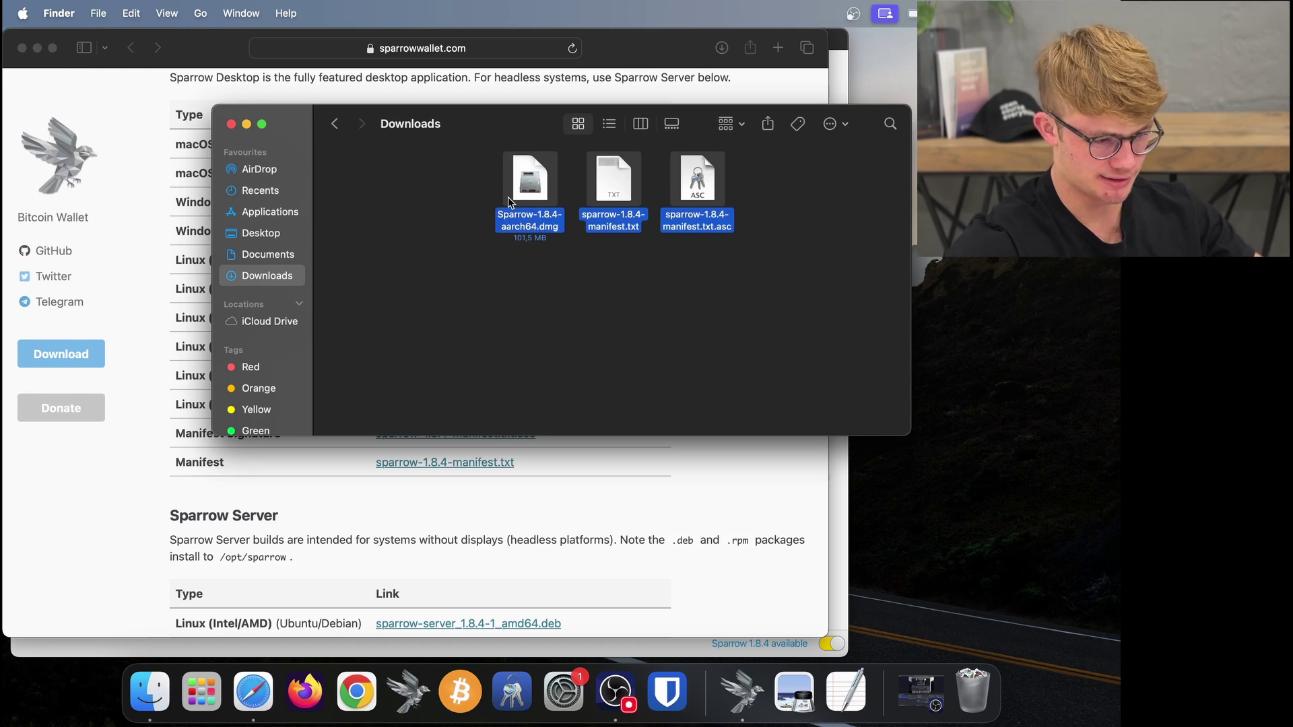
{"action": "left_click", "coordinate": [518, 280]}
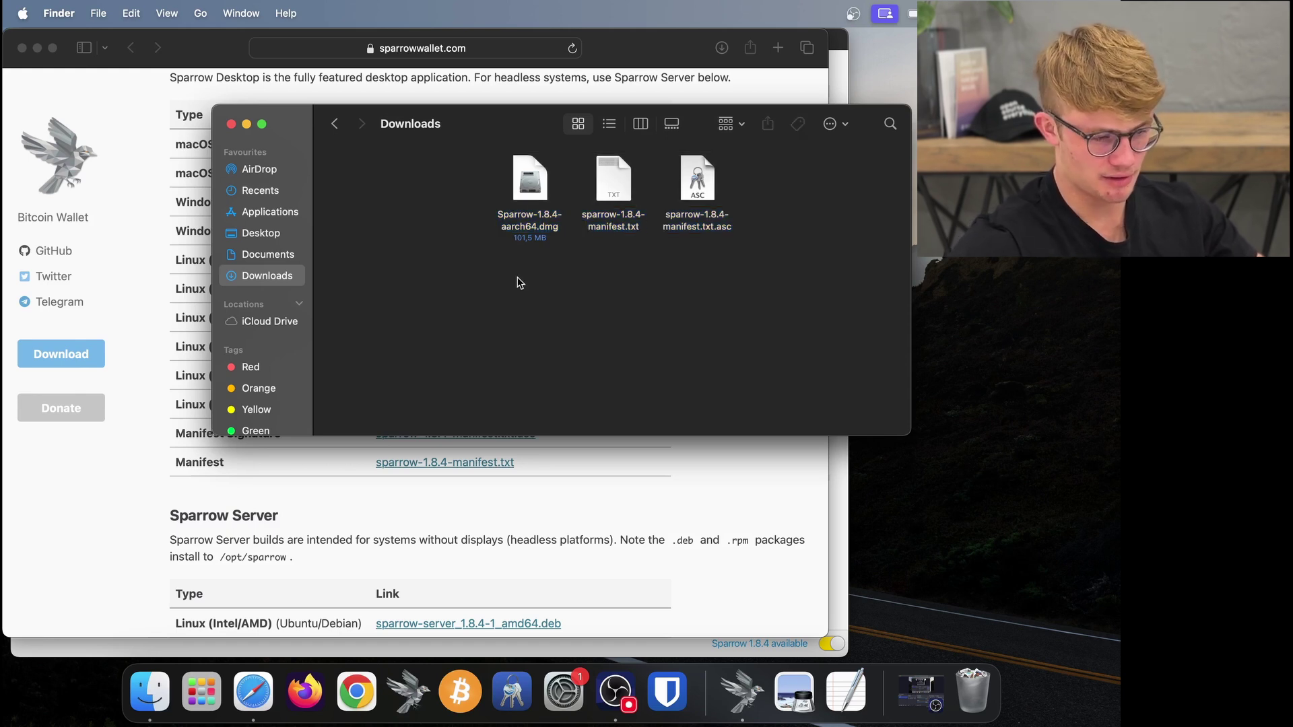
{"action": "right_click", "coordinate": [518, 281]}
{"action": "left_click", "coordinate": [532, 286]}
{"action": "type", "text": "Sparrow"}
{"action": "key", "text": "Return"}
Step: Move the three downloaded files into the Sparrow folder, then close Finder and Safari
{"action": "left_click", "coordinate": [767, 196]}
{"action": "key", "text": "super+a"}
{"action": "left_click_drag", "start_coordinate": [517, 178], "coordinate": [372, 189]}
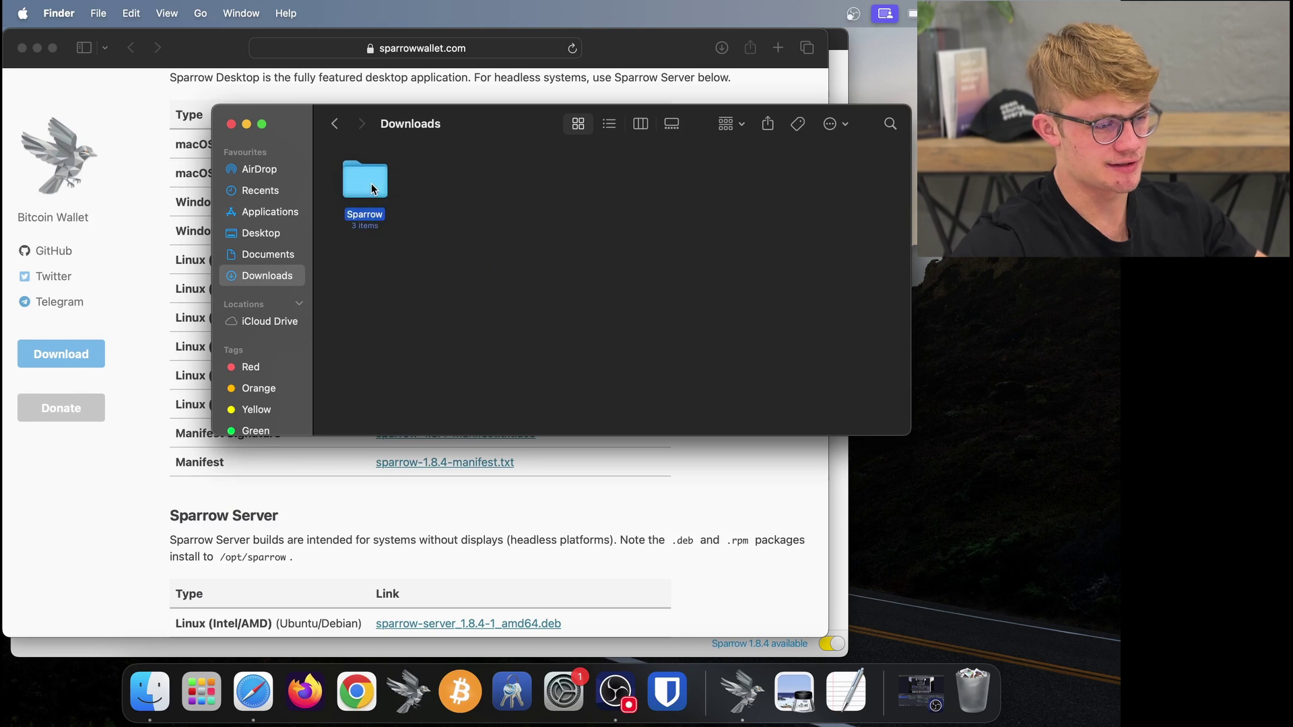
{"action": "left_click", "coordinate": [231, 124]}
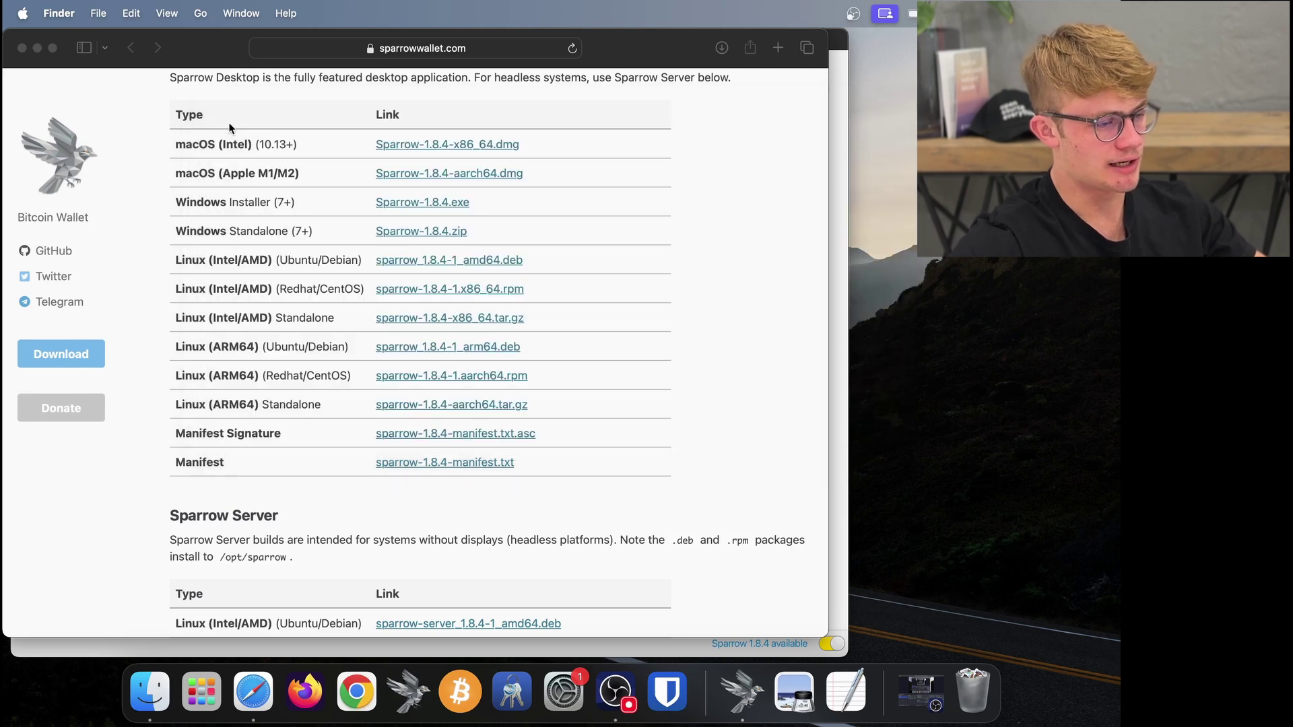
{"action": "left_click", "coordinate": [22, 48]}
Step: Bring up Sparrow Wallet's Verify Download dialog from the Tools menu
{"action": "left_click", "coordinate": [520, 240]}
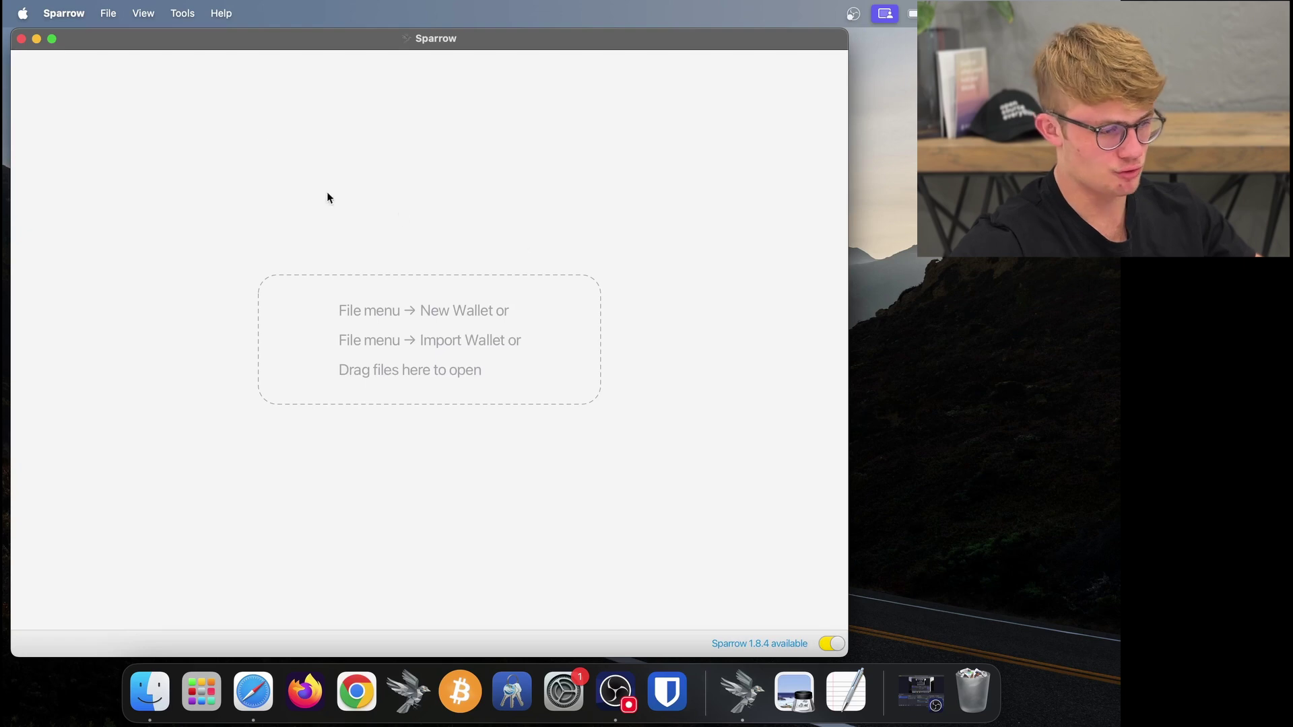
{"action": "left_click", "coordinate": [184, 15]}
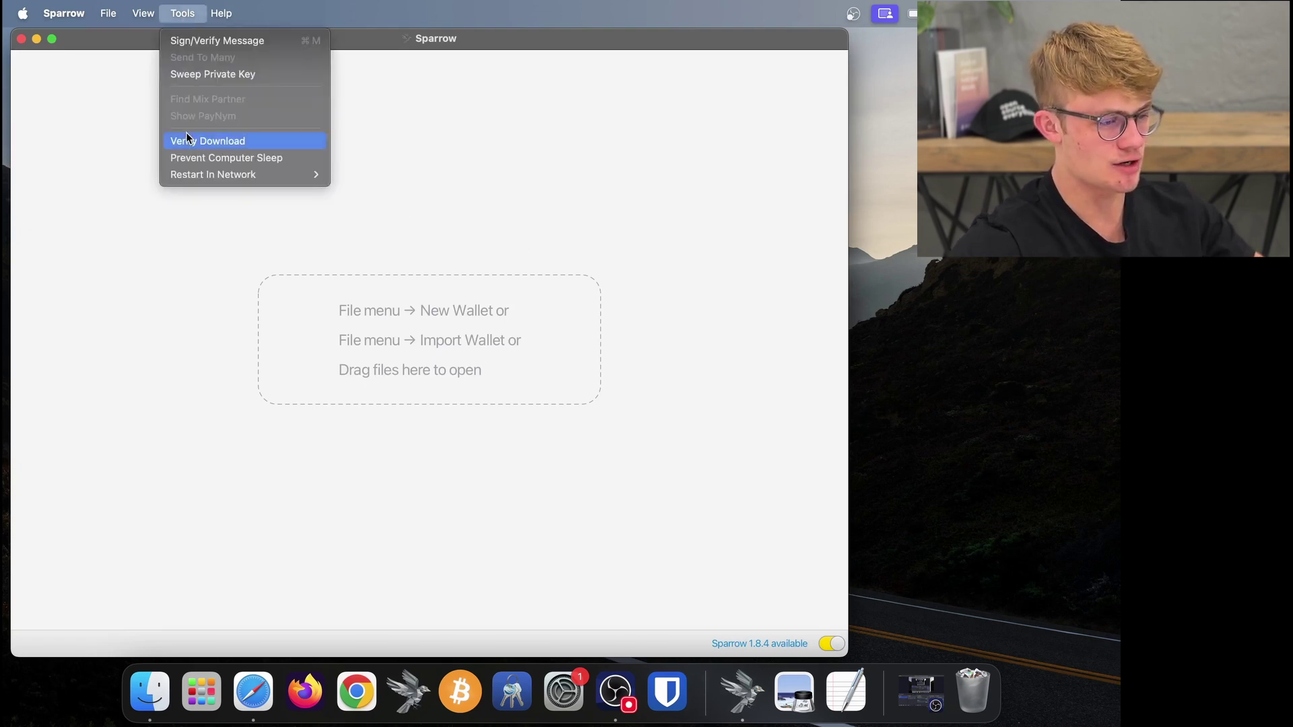
{"action": "left_click", "coordinate": [217, 142]}
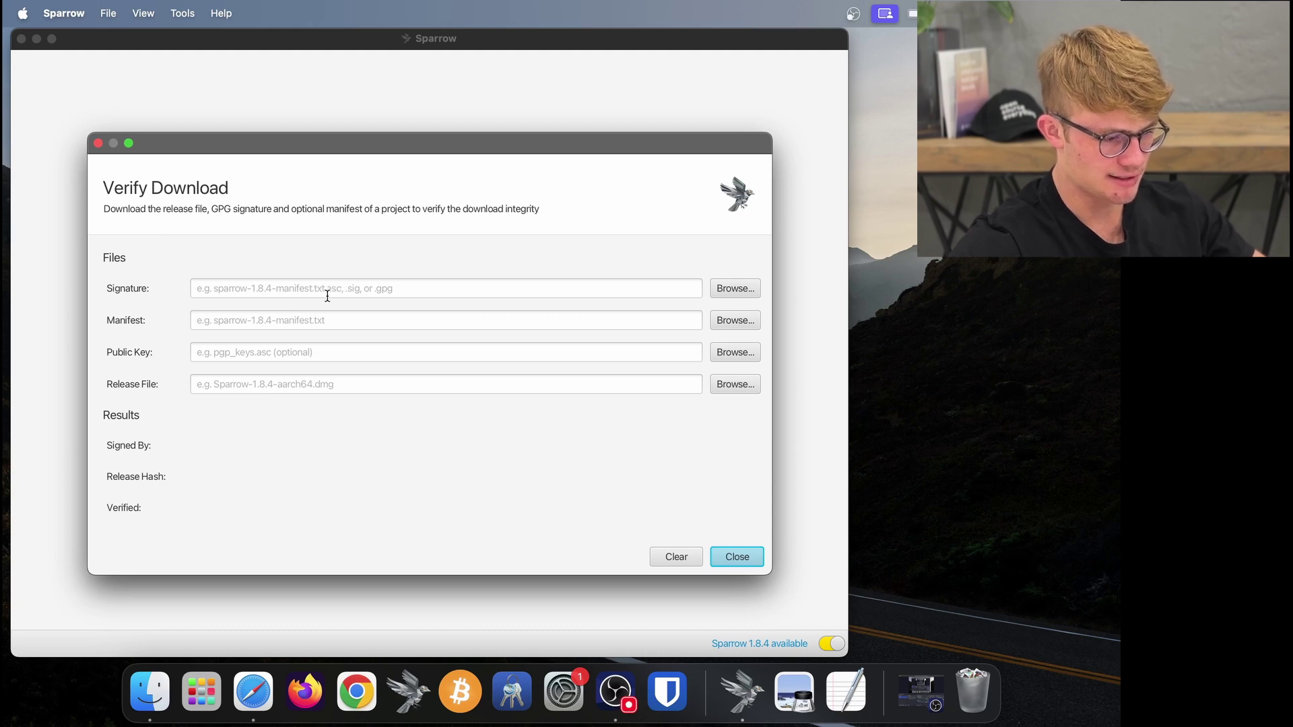
Step: Load sparrow-1.8.4-manifest.txt.asc from Downloads/Sparrow as the signature and allow Downloads access
{"action": "left_click", "coordinate": [732, 291]}
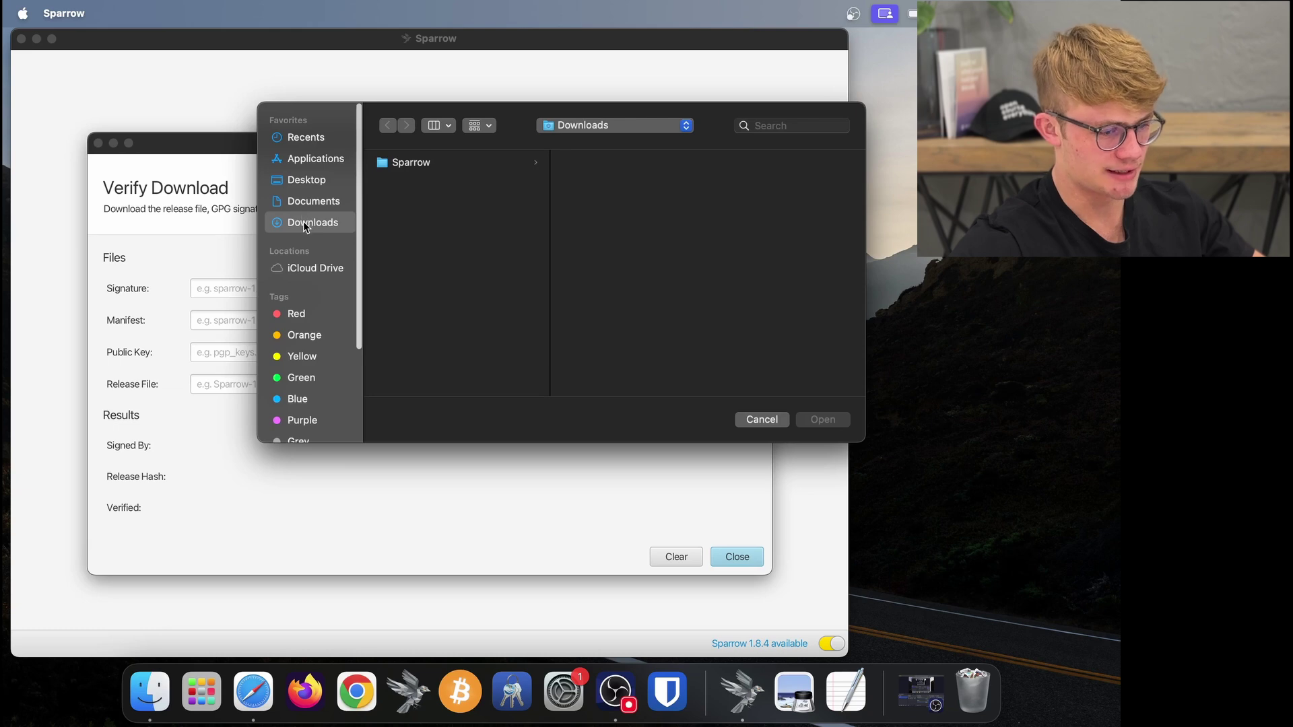
{"action": "left_click", "coordinate": [435, 167]}
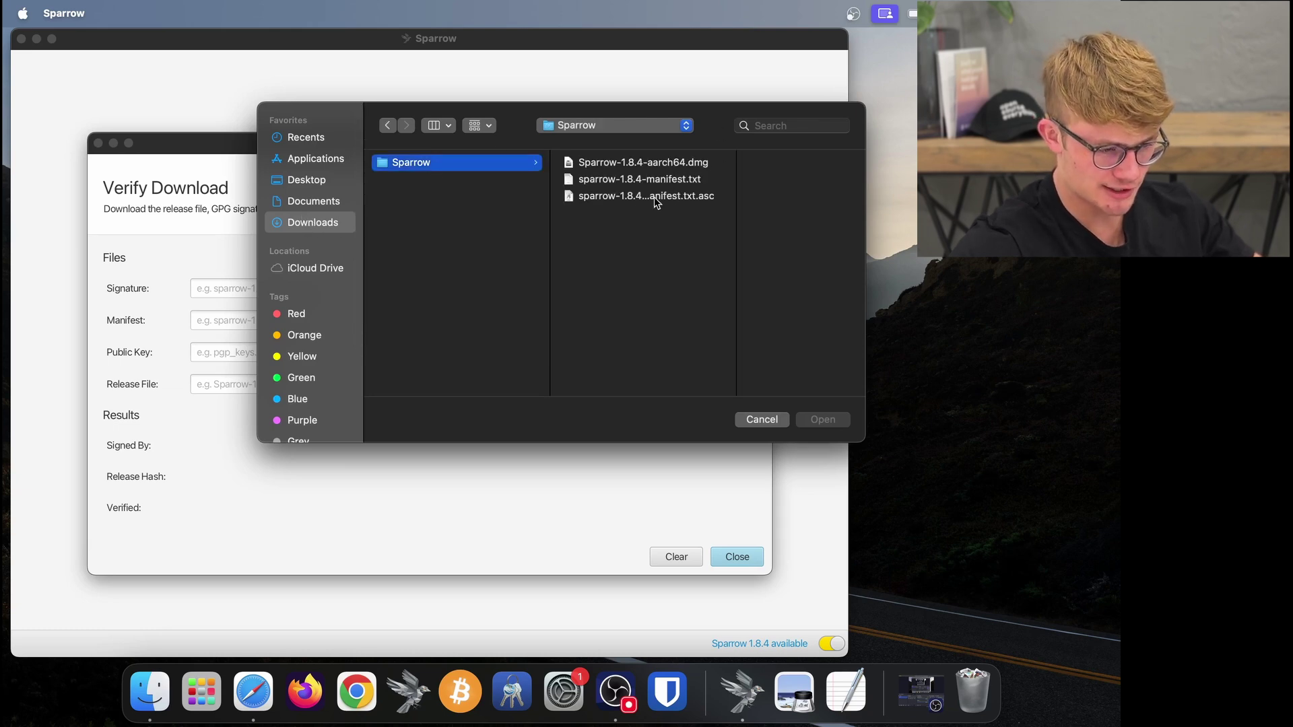
{"action": "left_click", "coordinate": [707, 202]}
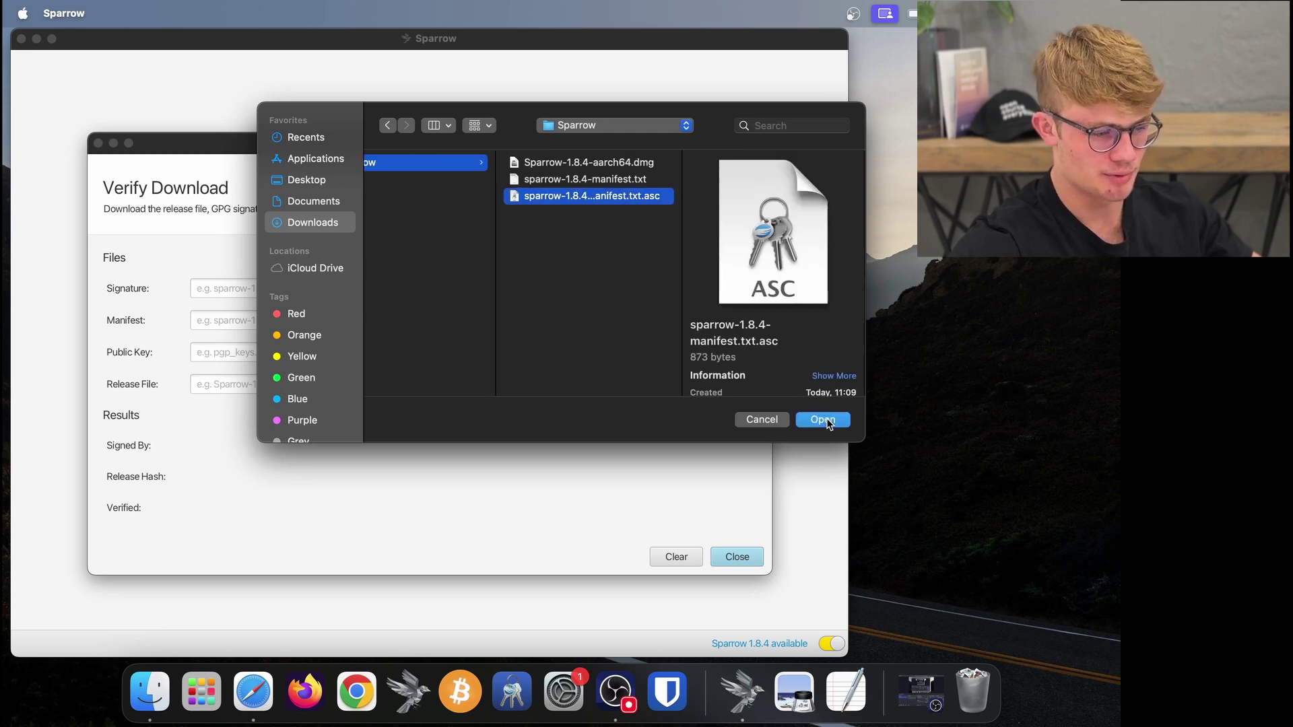
{"action": "left_click", "coordinate": [825, 419]}
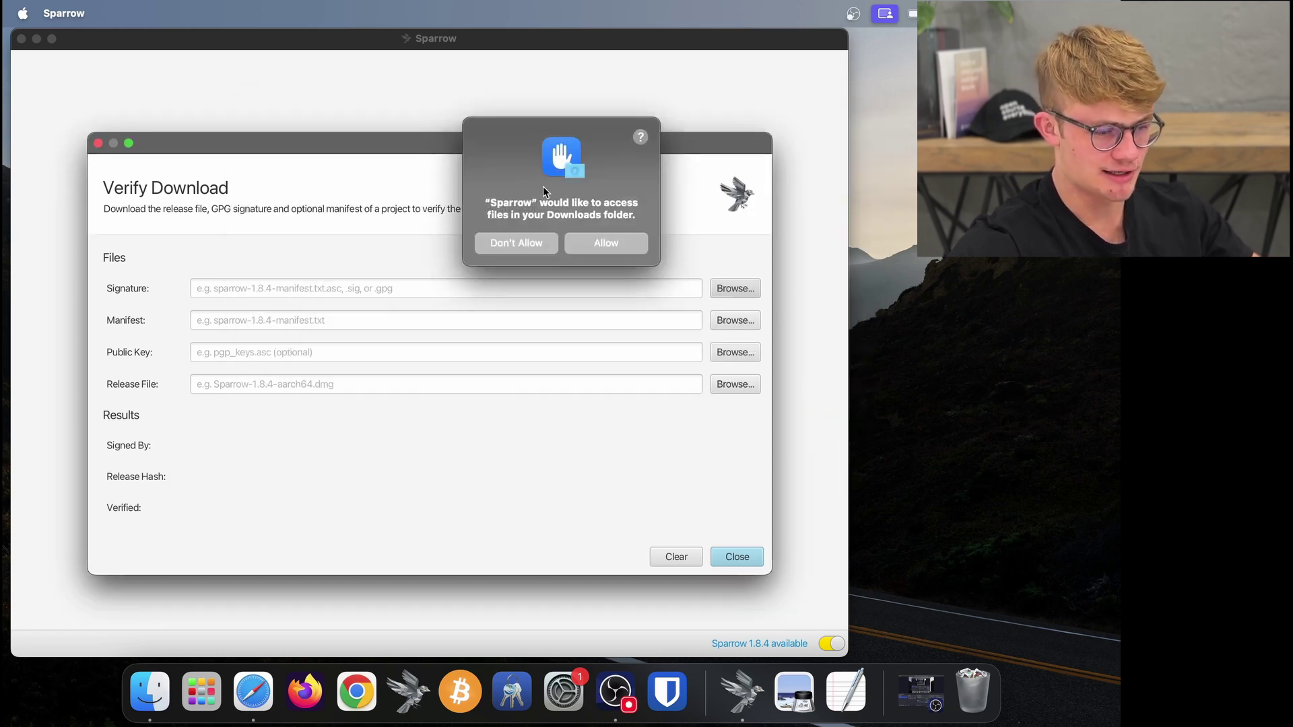
{"action": "left_click", "coordinate": [606, 244]}
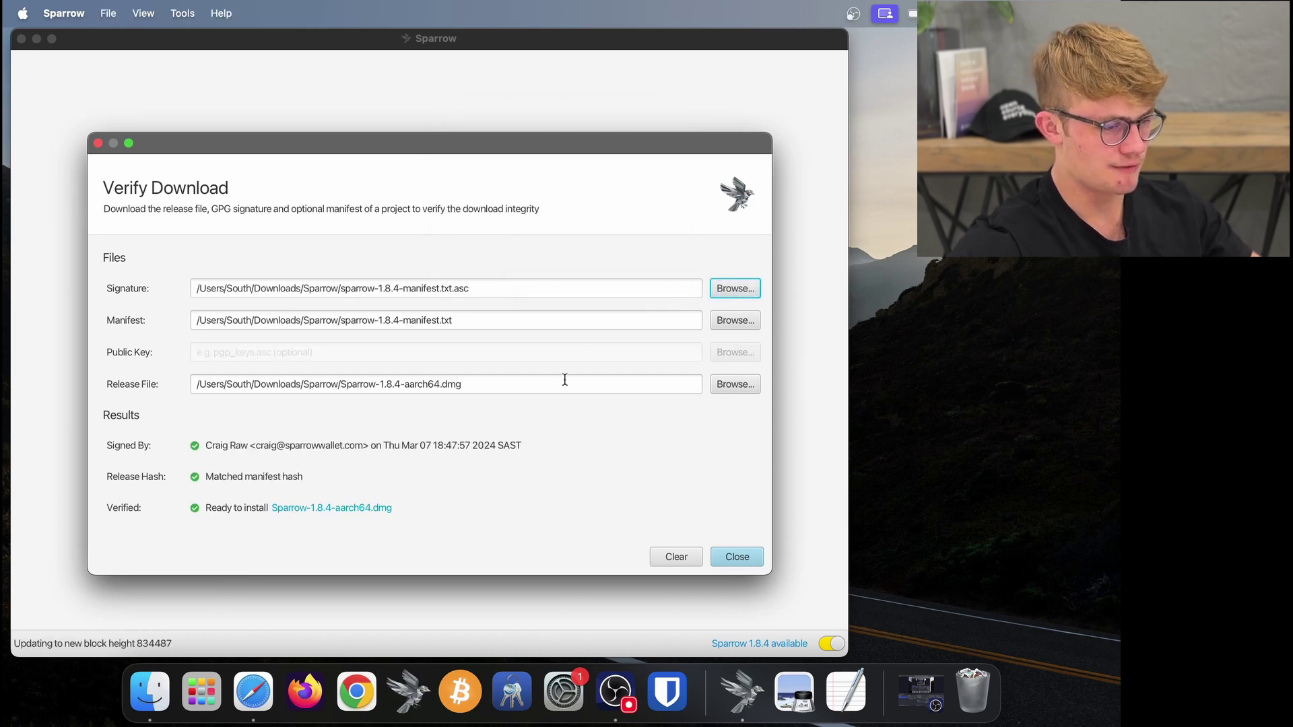
{"action": "left_click", "coordinate": [150, 690]}
Step: Open the Downloads/Sparrow folder in Finder, reposition its window, then close it
{"action": "left_click", "coordinate": [286, 278]}
{"action": "left_click", "coordinate": [382, 180]}
{"action": "double_click", "coordinate": [382, 181]}
{"action": "left_click_drag", "start_coordinate": [485, 126], "coordinate": [547, 434]}
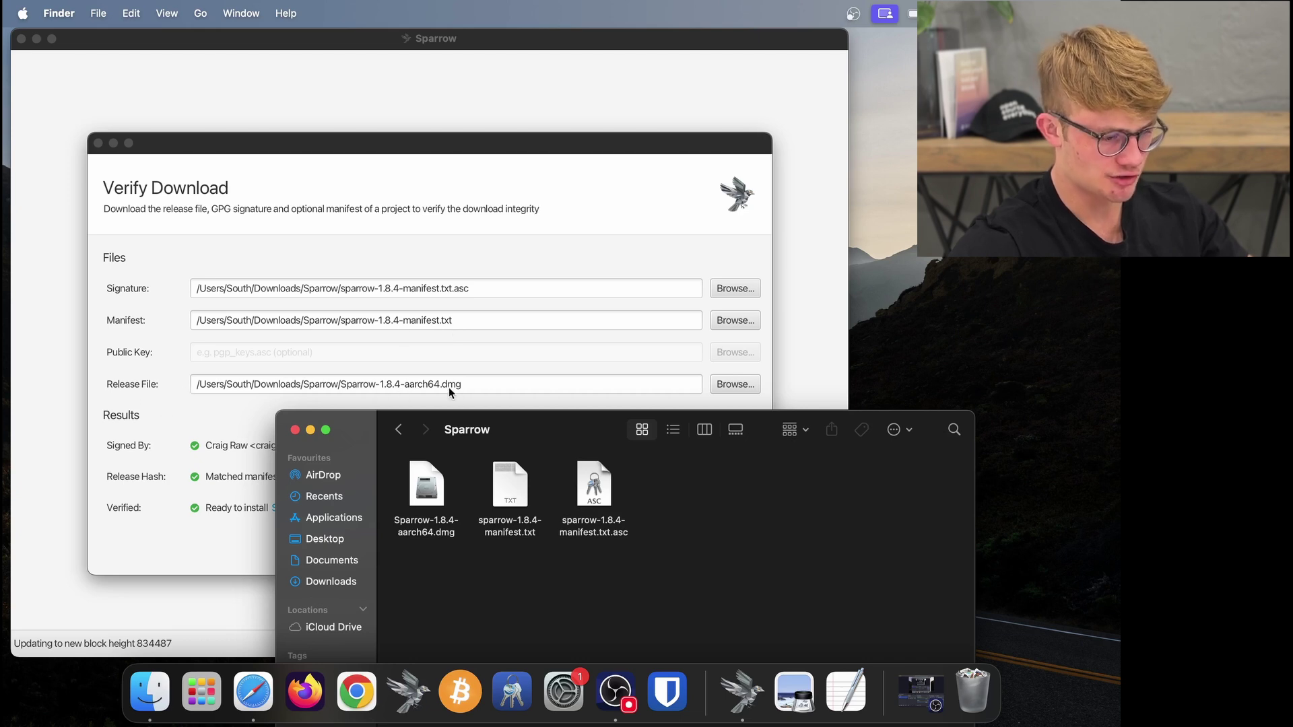
{"action": "left_click_drag", "start_coordinate": [359, 423], "coordinate": [551, 346]}
{"action": "left_click", "coordinate": [487, 354]}
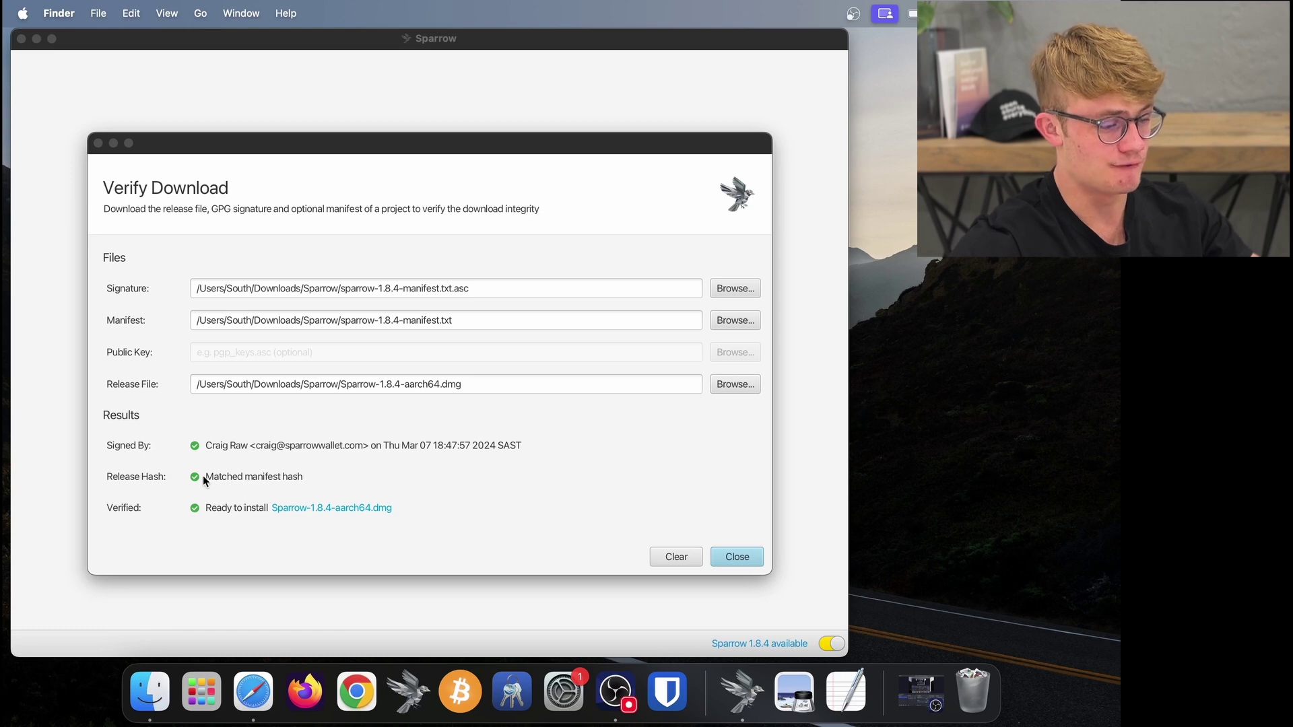
Step: Clear the finished 1.8.4 verification results and close the Verify Download dialog
{"action": "mouse_move", "coordinate": [204, 480]}
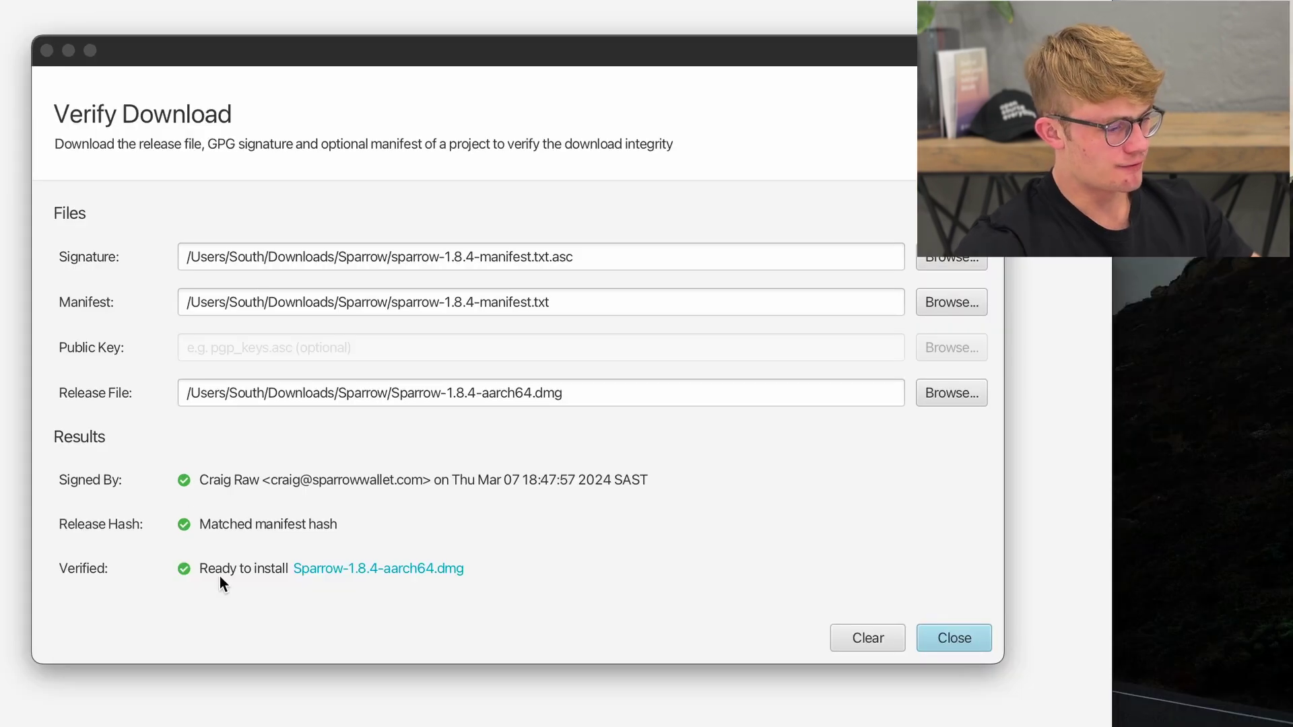
{"action": "left_click", "coordinate": [87, 479]}
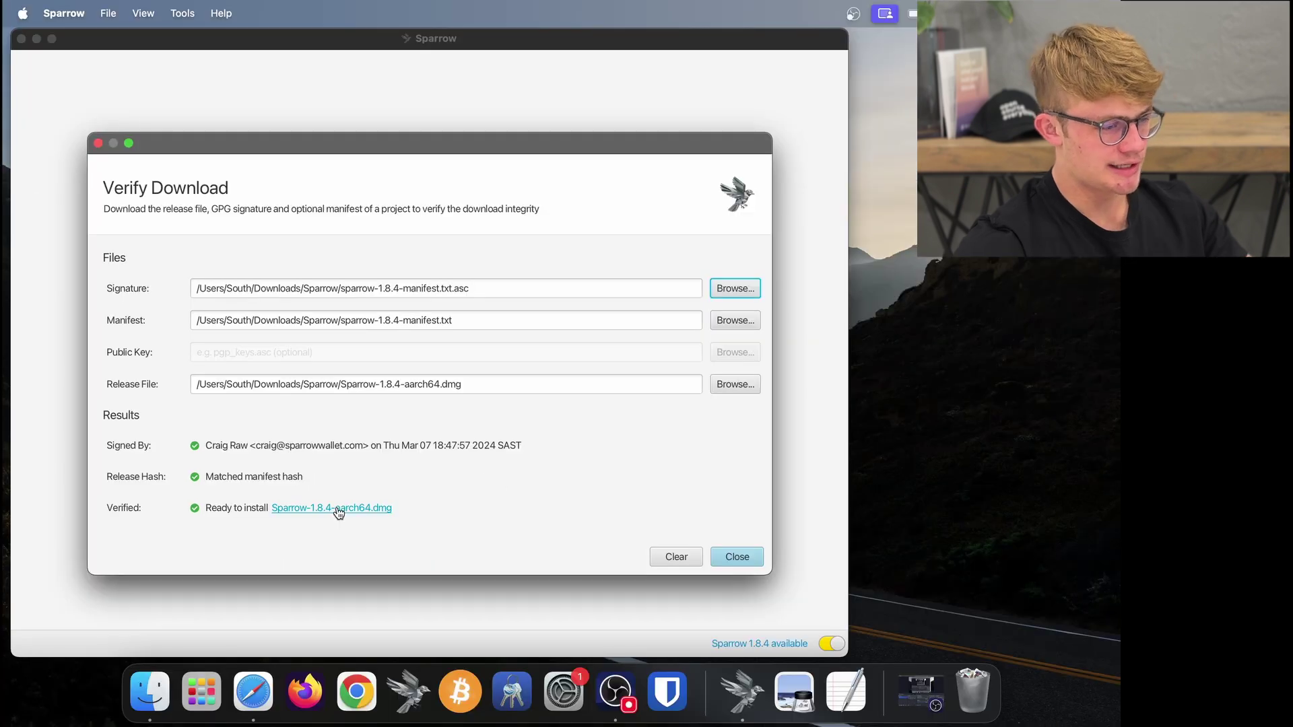
{"action": "left_click", "coordinate": [868, 637]}
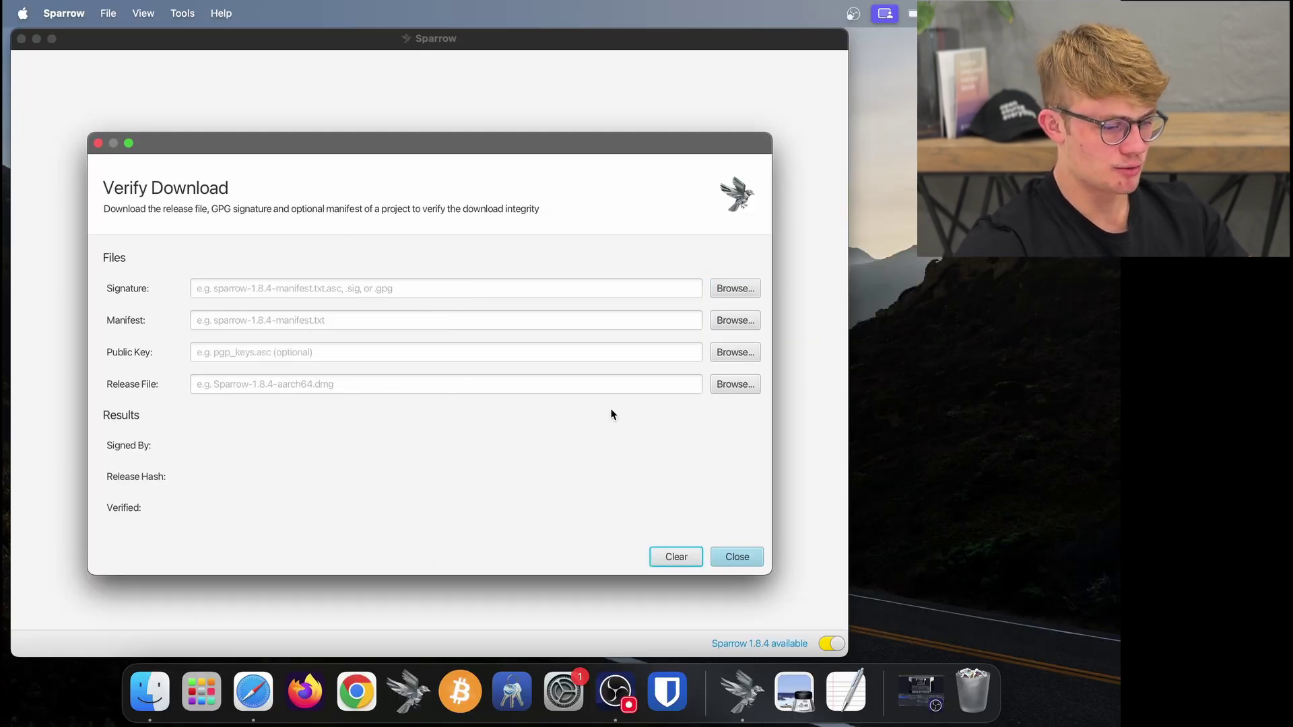
{"action": "left_click", "coordinate": [742, 557]}
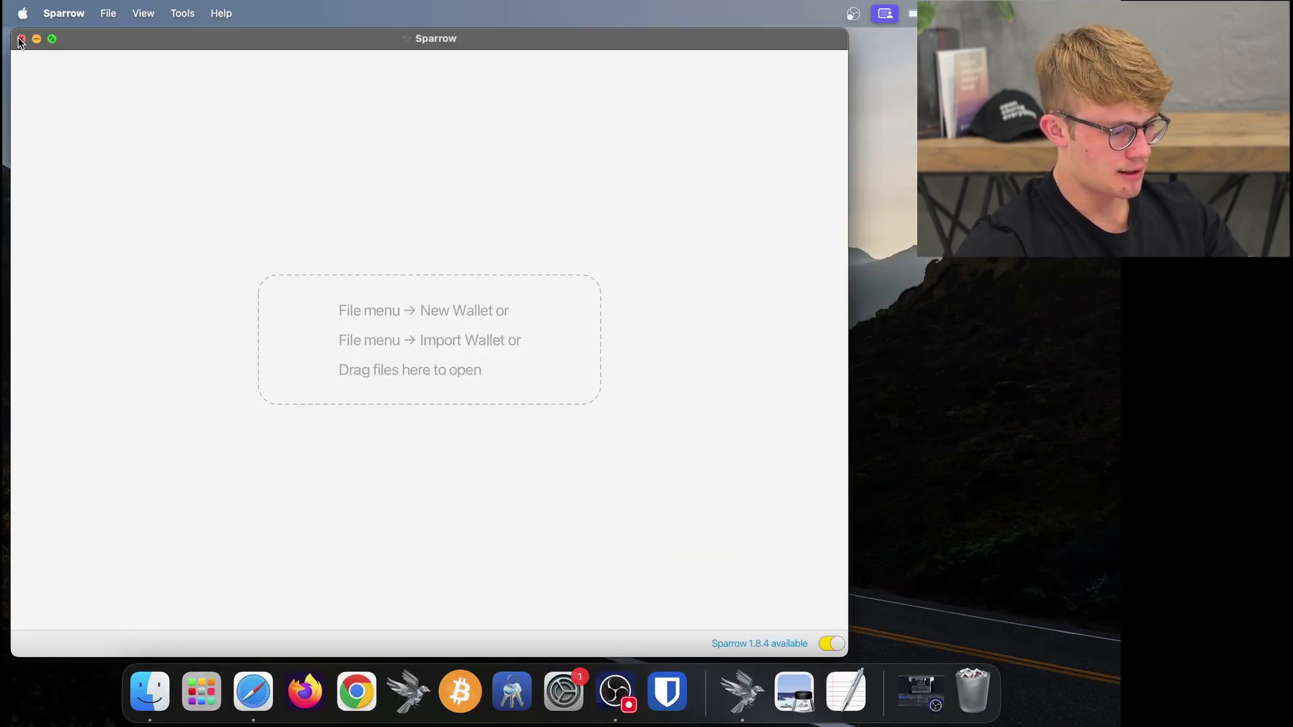
Step: Close Sparrow's main window and mount Sparrow-1.8.4-aarch64.dmg from Downloads/Sparrow
{"action": "left_click", "coordinate": [21, 39]}
{"action": "left_click", "coordinate": [148, 684]}
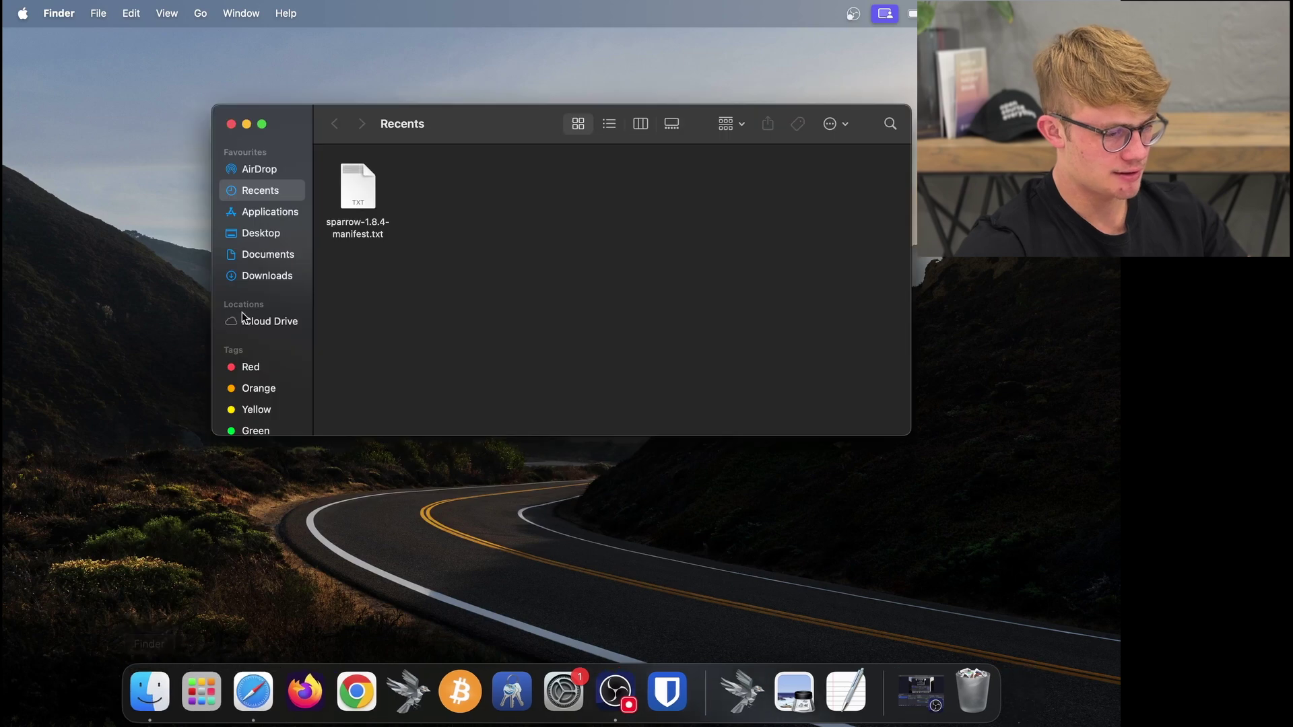
{"action": "left_click", "coordinate": [267, 276]}
{"action": "double_click", "coordinate": [368, 191]}
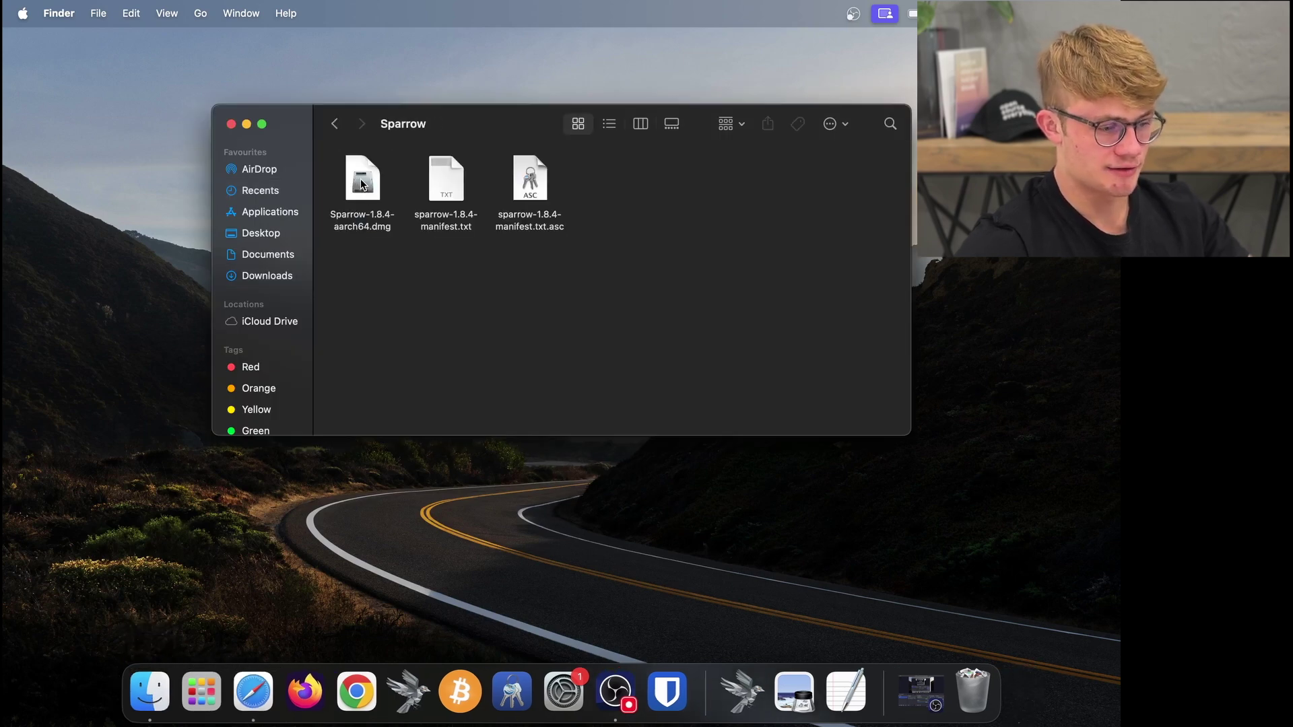
{"action": "left_click", "coordinate": [362, 185]}
{"action": "double_click", "coordinate": [363, 183]}
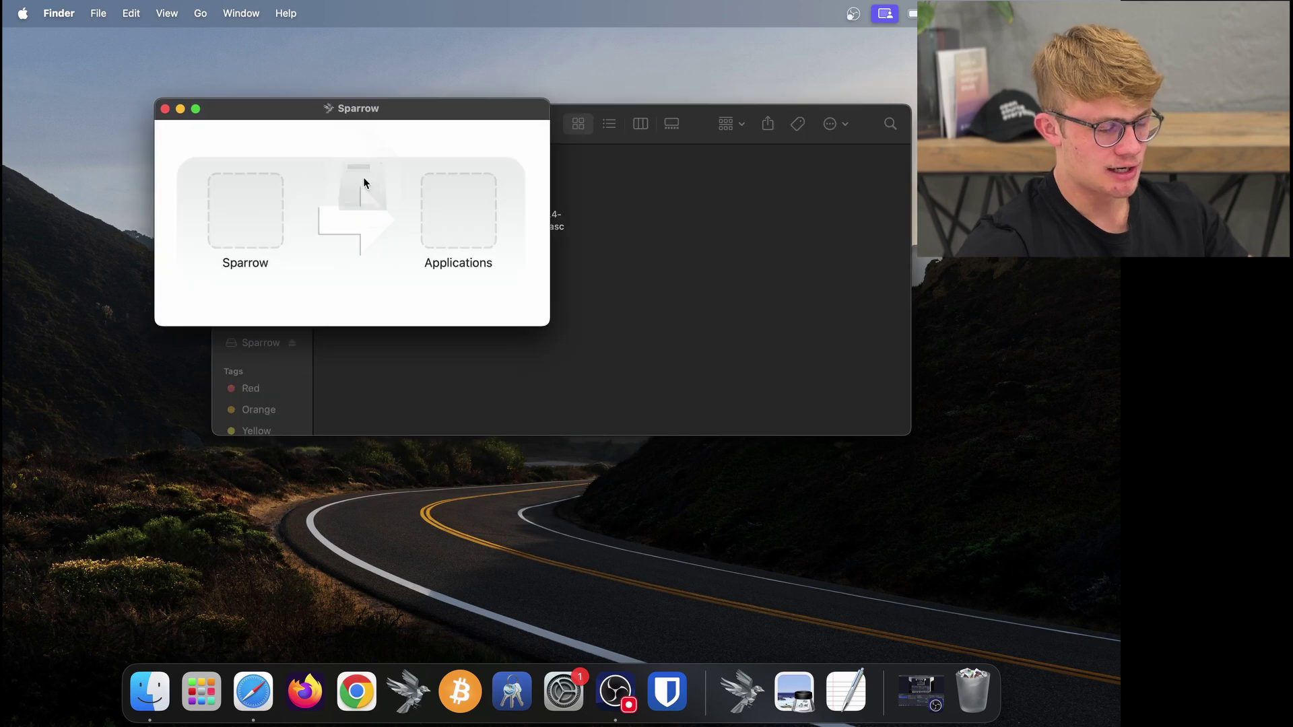
Step: Copy Sparrow into Applications, replacing the older version and entering the admin password
{"action": "left_click_drag", "start_coordinate": [246, 209], "coordinate": [457, 214]}
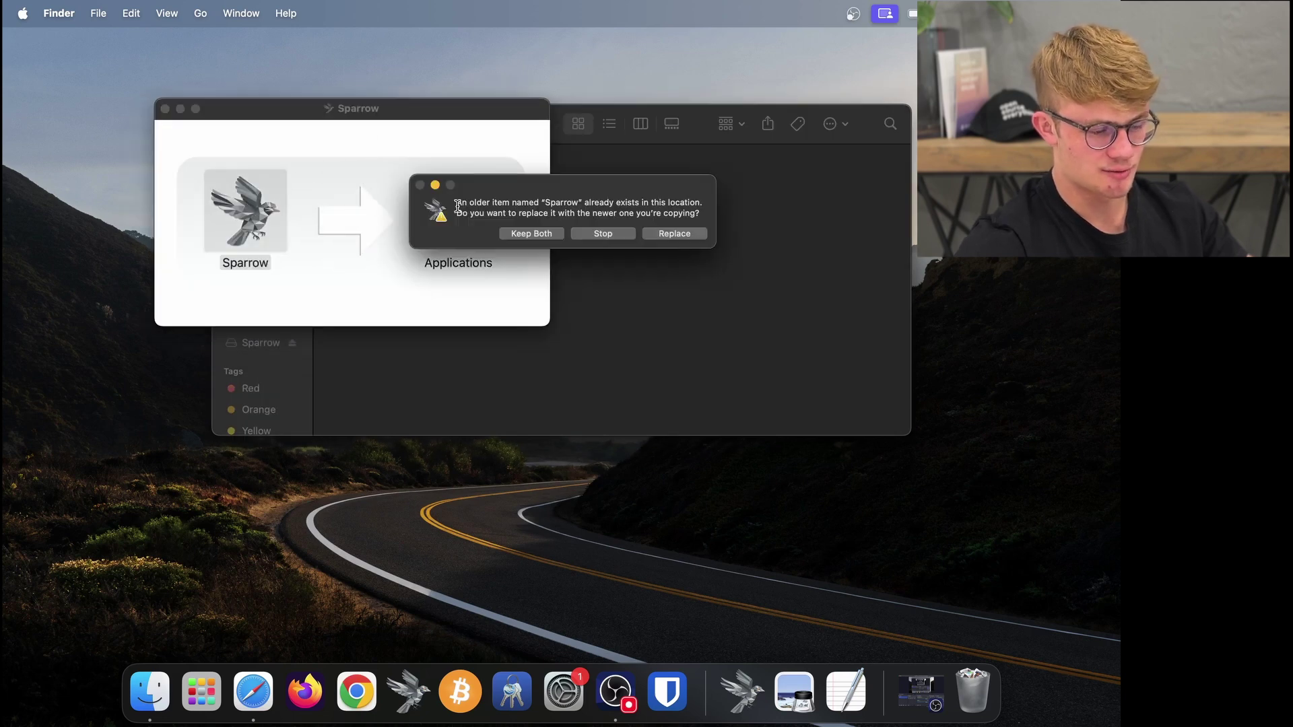
{"action": "left_click", "coordinate": [675, 233]}
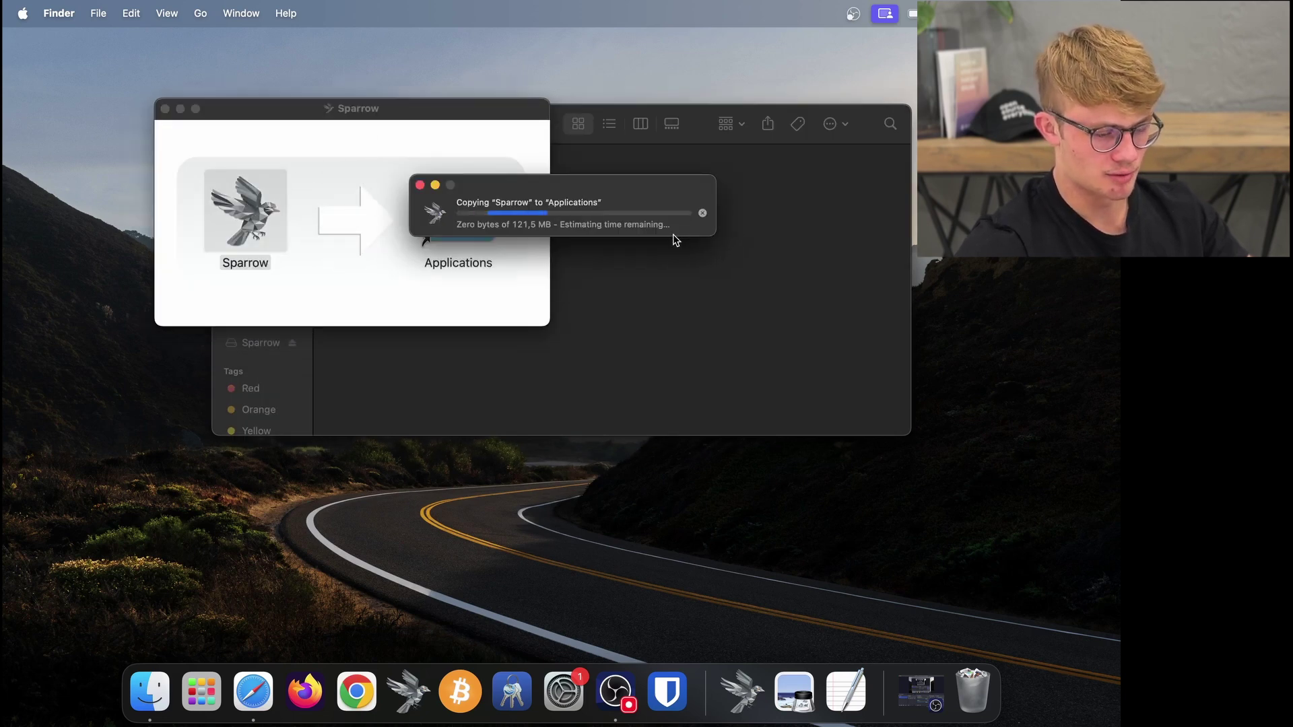
{"action": "type", "text": "C"}
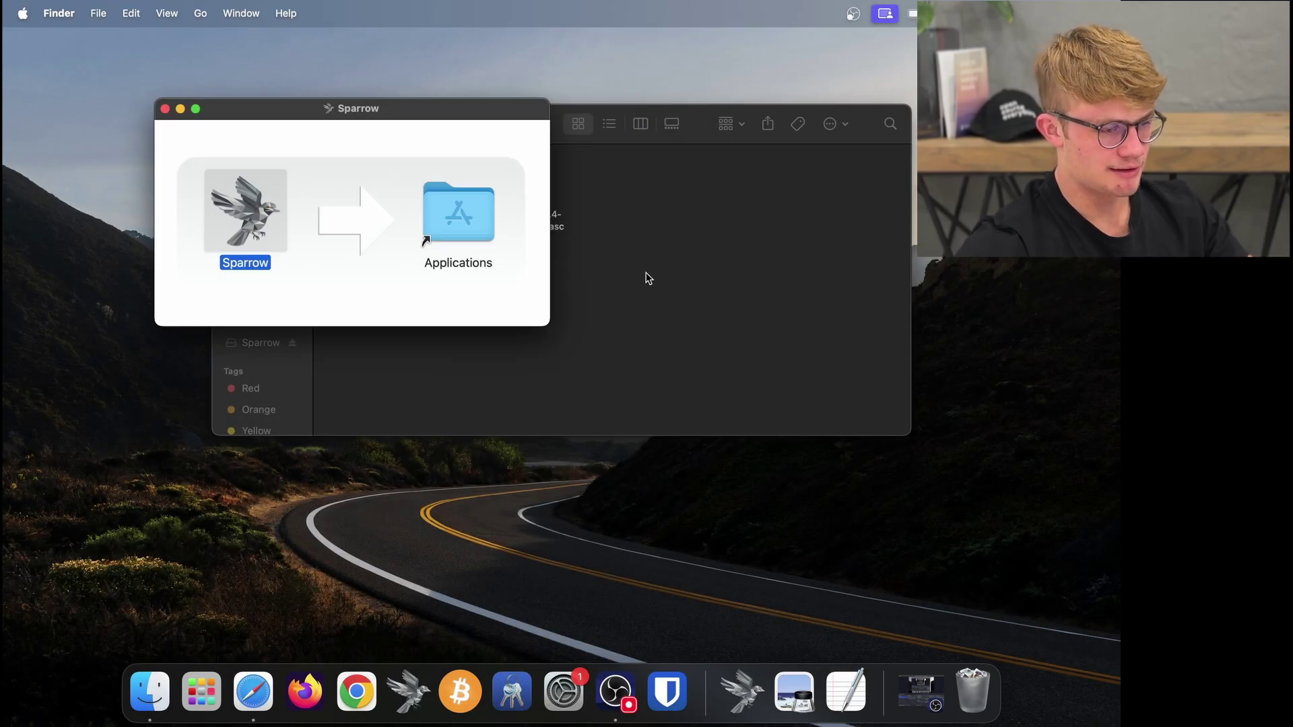
{"action": "left_click", "coordinate": [647, 281]}
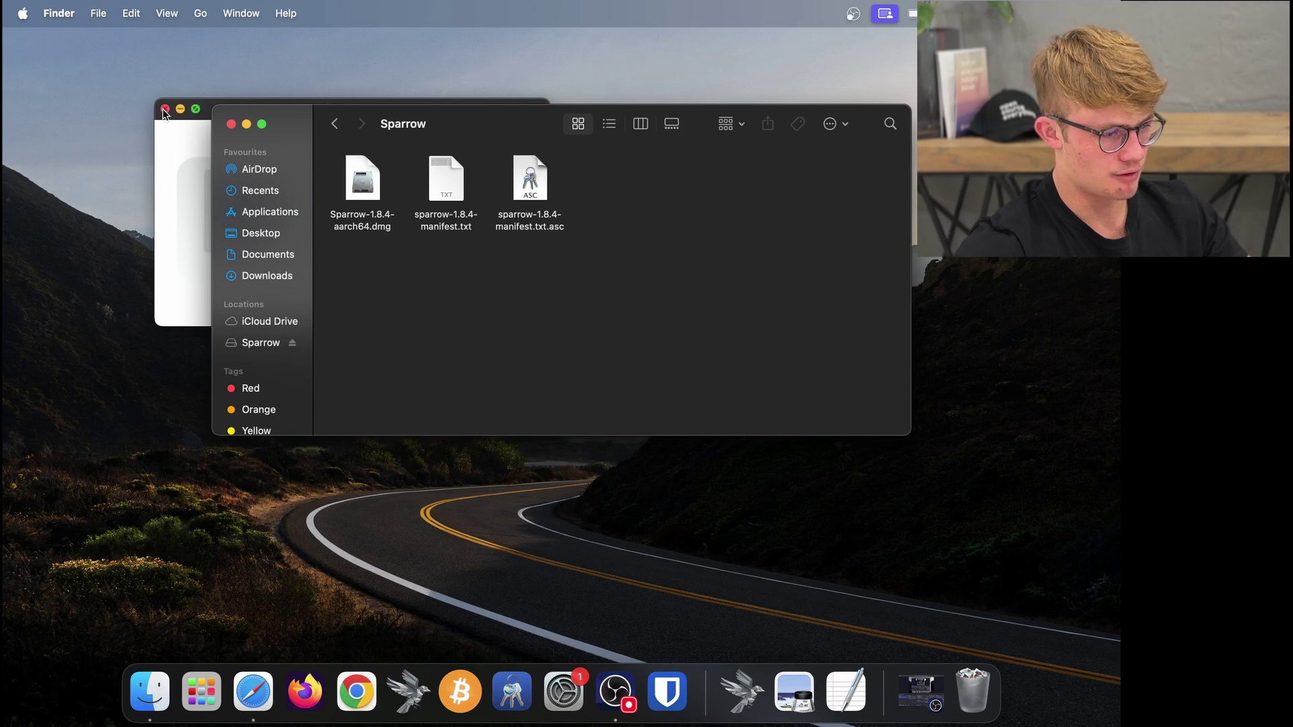
Step: Back in Downloads, move the Sparrow folder to the Bin and eject the mounted Sparrow disk
{"action": "left_click", "coordinate": [334, 124]}
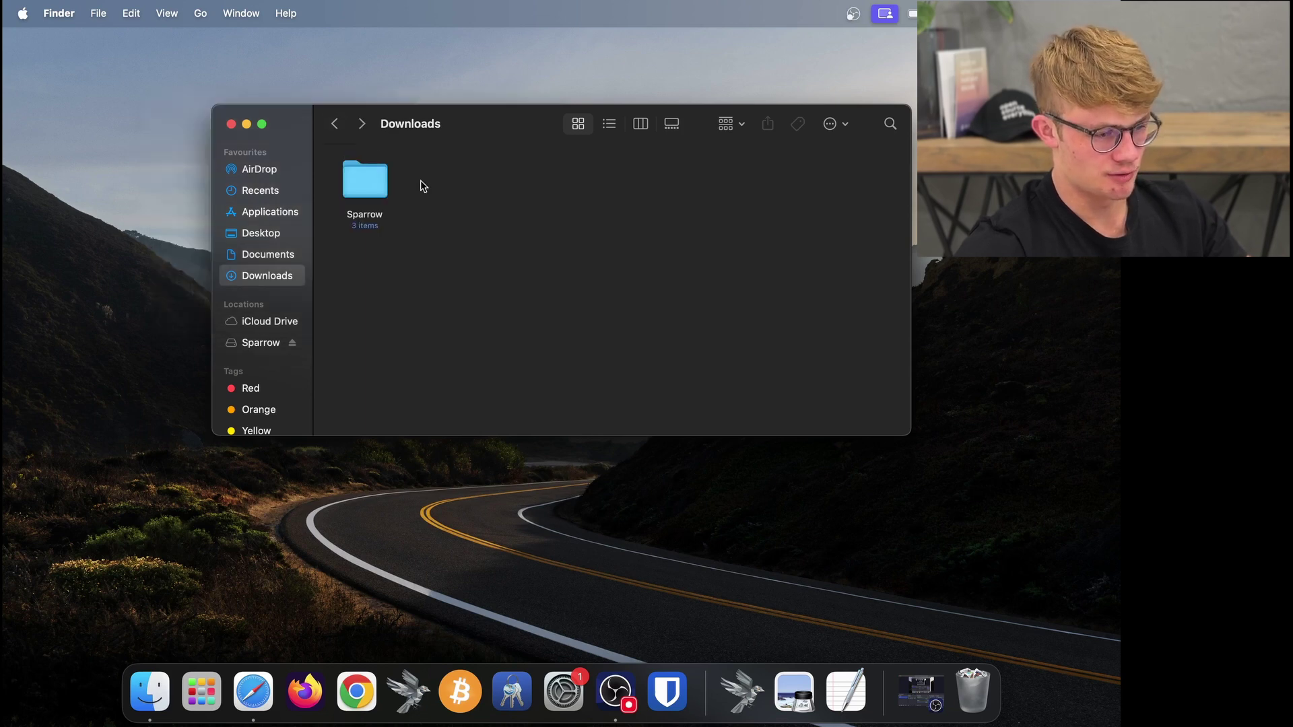
{"action": "right_click", "coordinate": [375, 182]}
{"action": "left_click", "coordinate": [426, 217]}
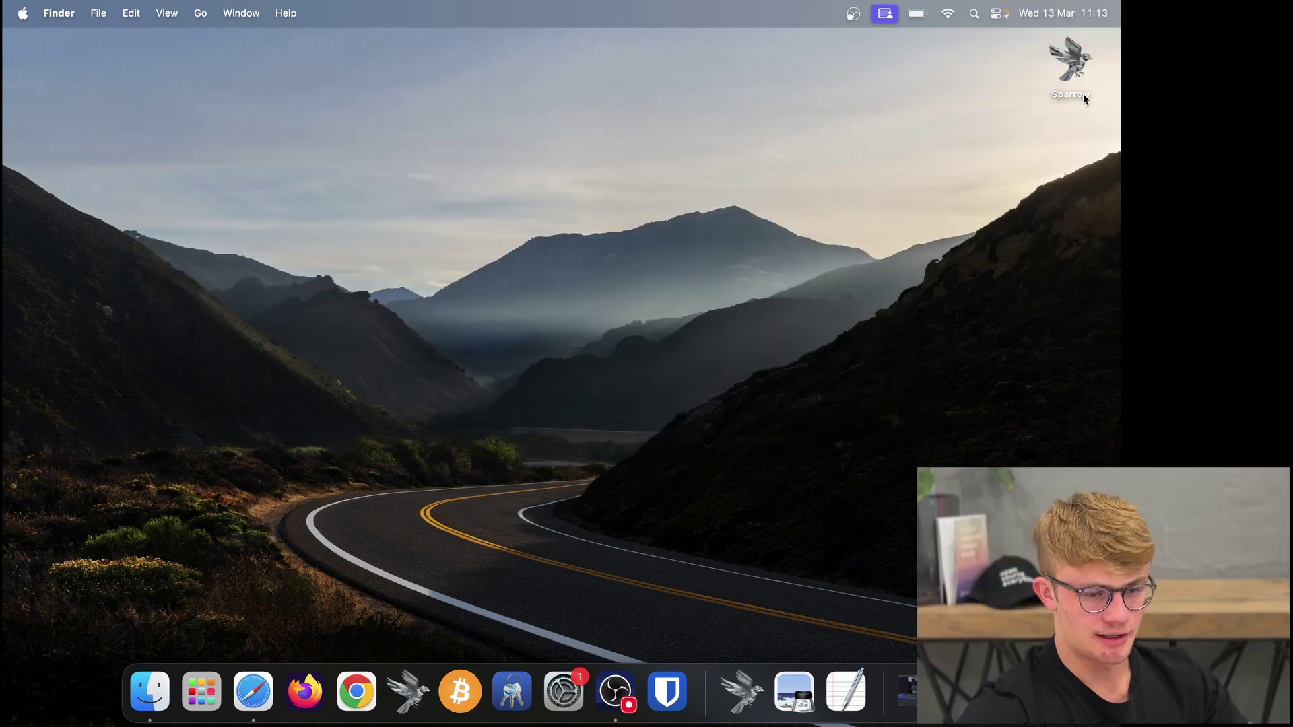
{"action": "right_click", "coordinate": [1084, 97]}
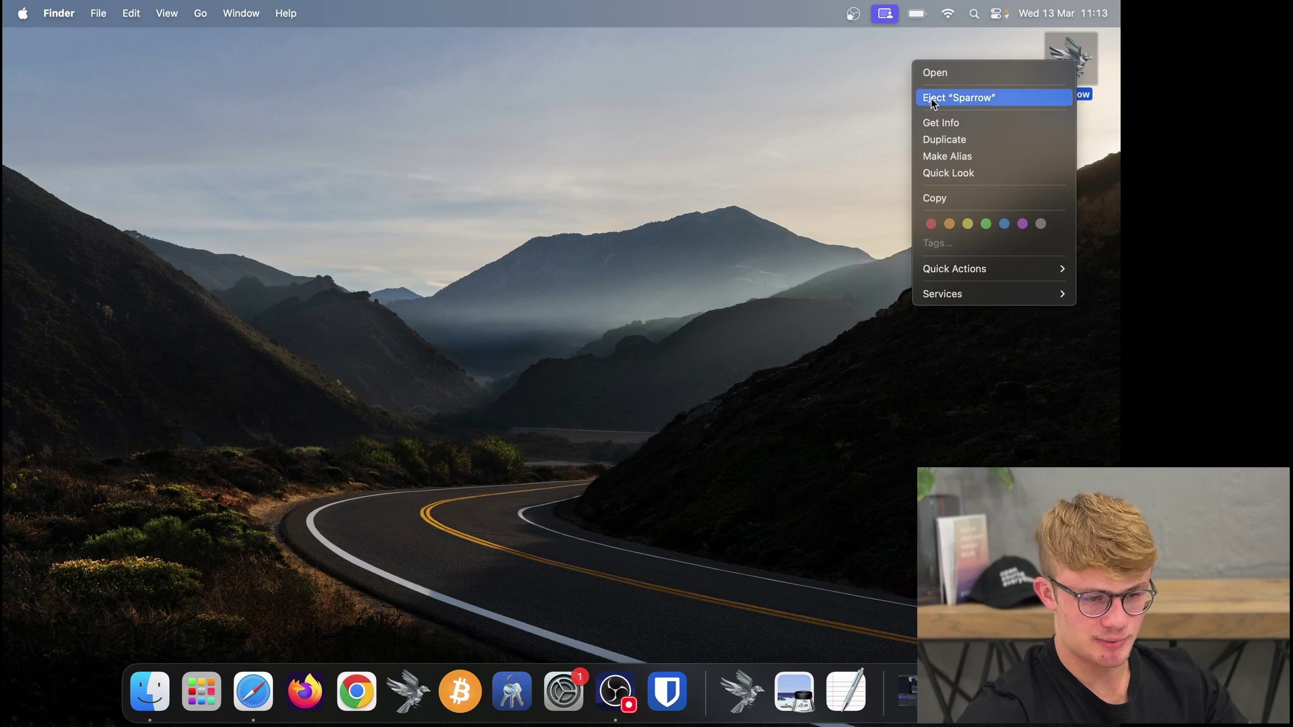
{"action": "left_click", "coordinate": [957, 101]}
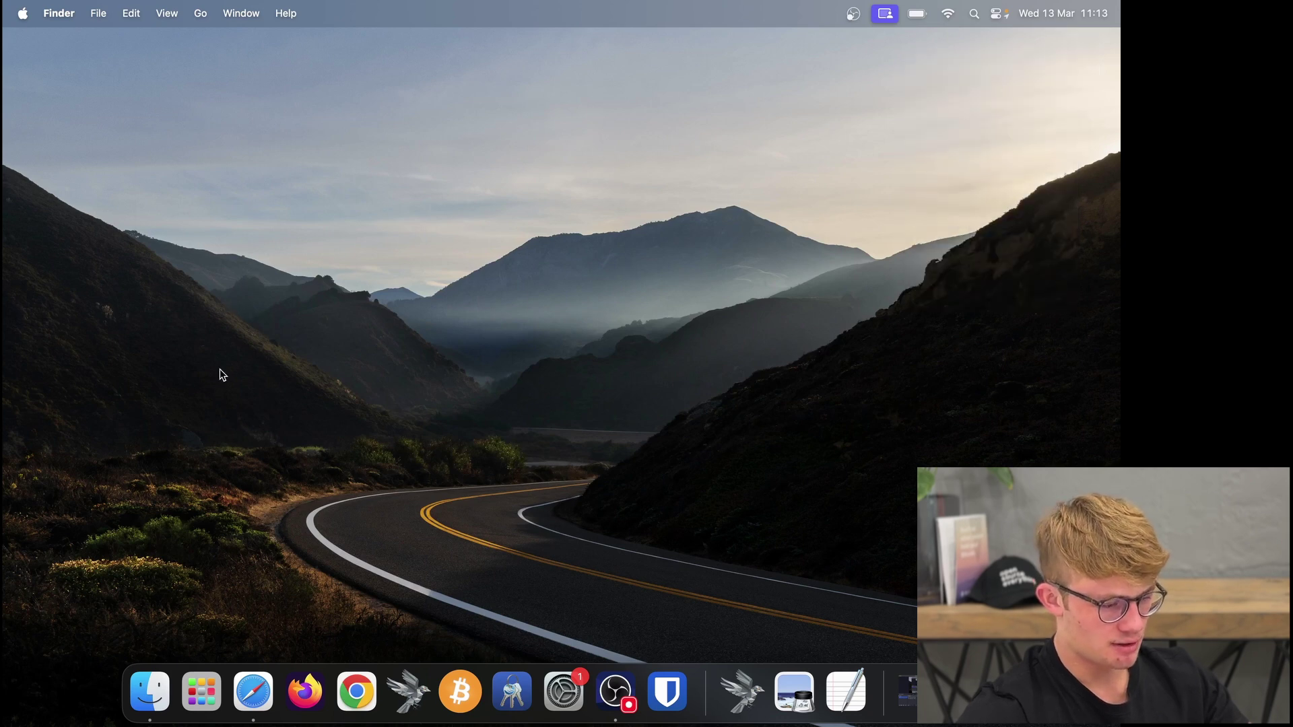
Step: Launch the new Sparrow past the download warning, move it left, and confirm version 1.8.4 in About
{"action": "left_click", "coordinate": [410, 681]}
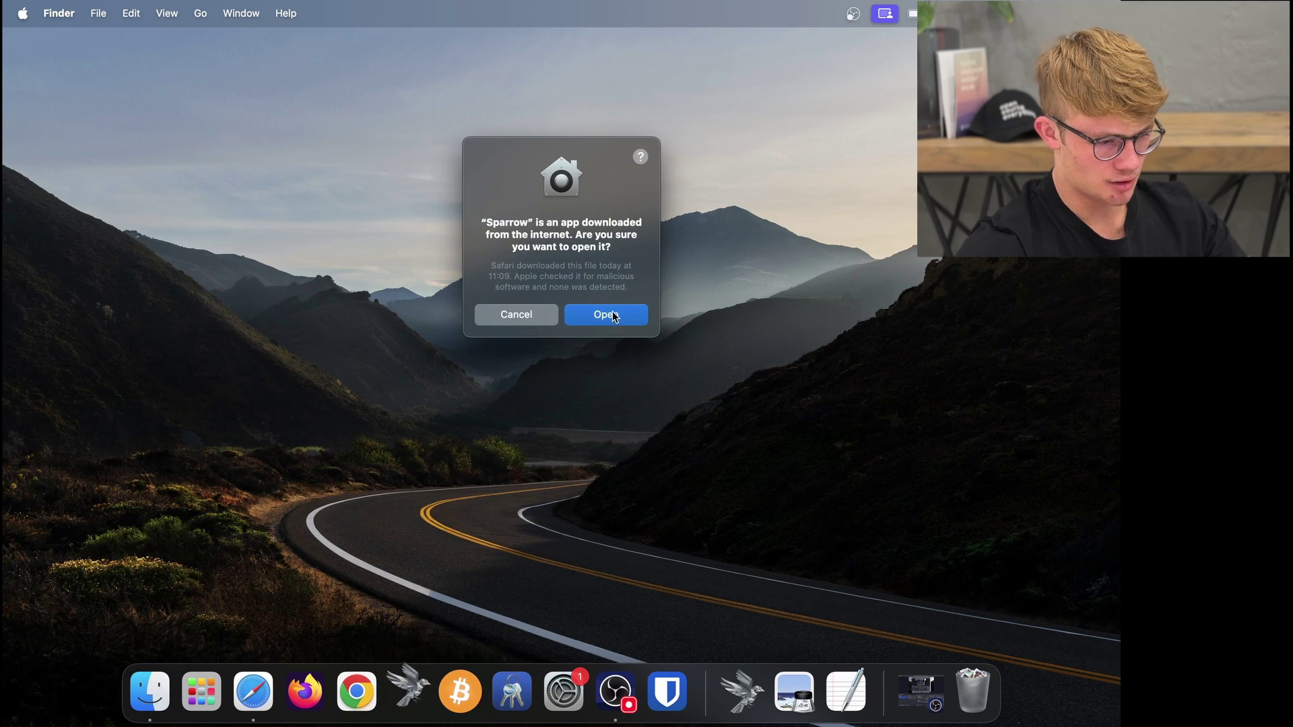
{"action": "left_click", "coordinate": [609, 314]}
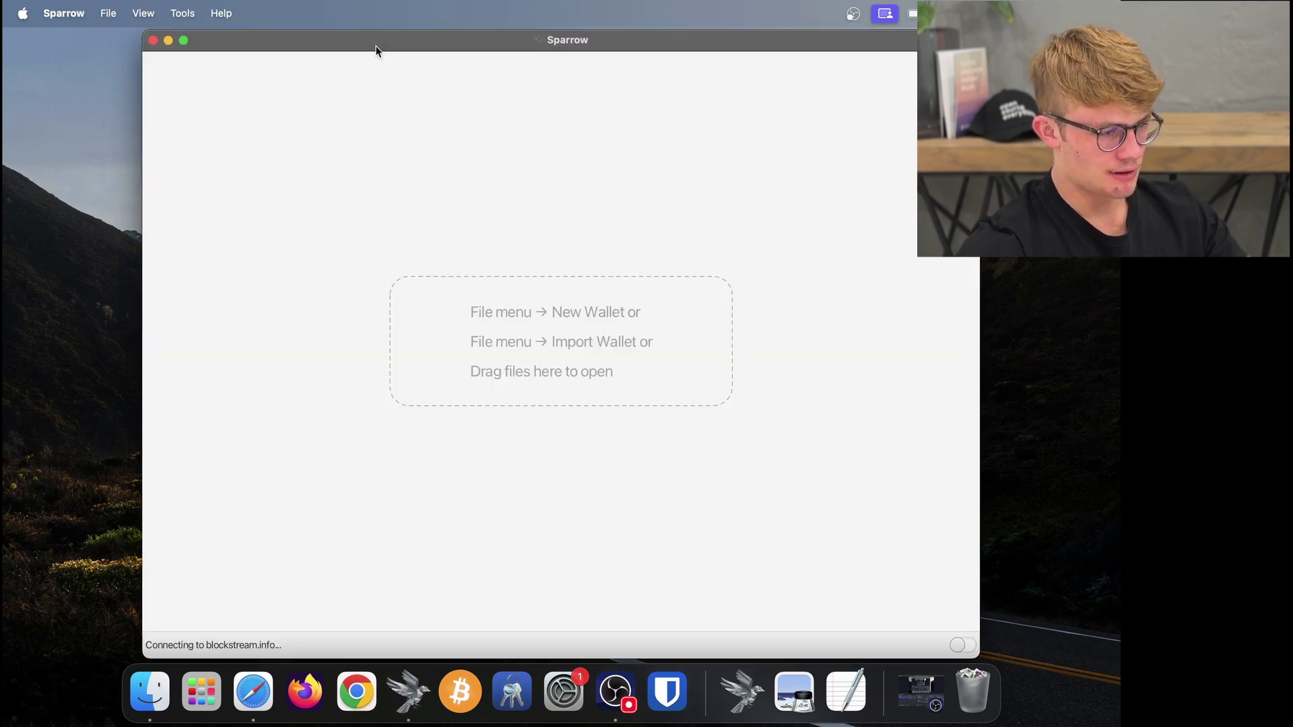
{"action": "left_click_drag", "start_coordinate": [375, 45], "coordinate": [206, 38]}
{"action": "left_click", "coordinate": [64, 13]}
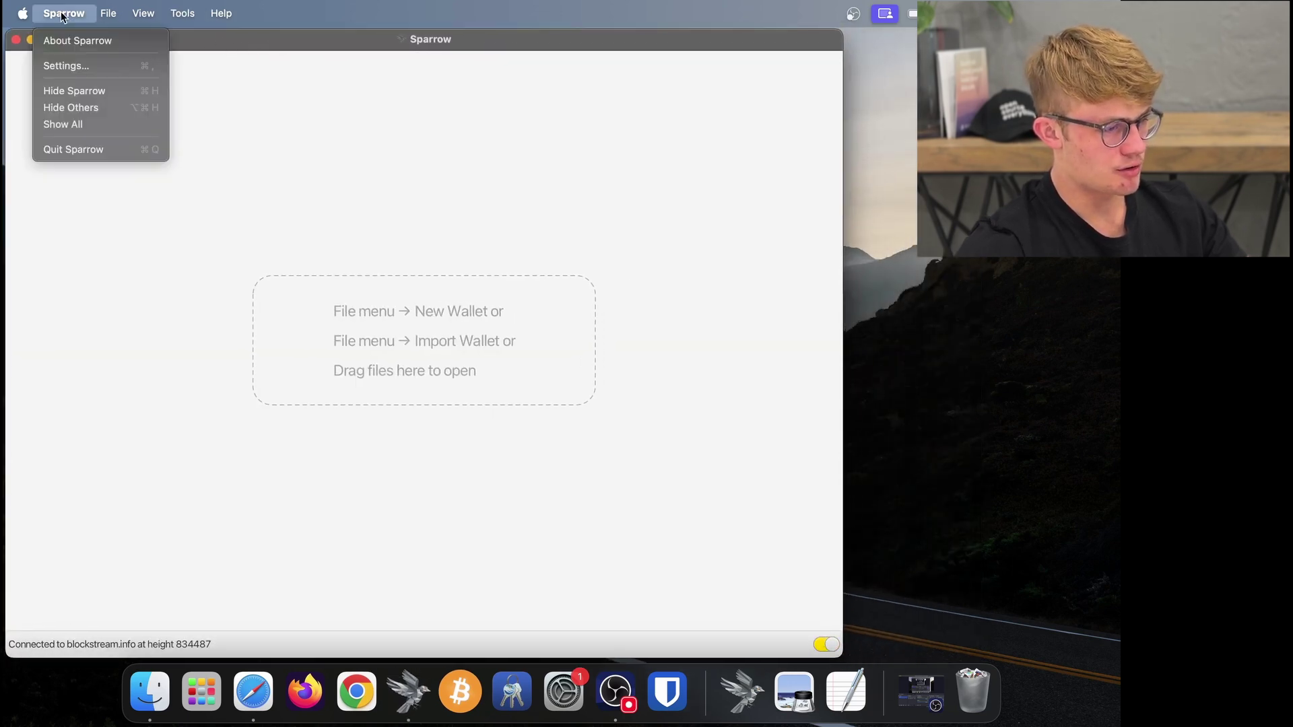
{"action": "left_click", "coordinate": [72, 42]}
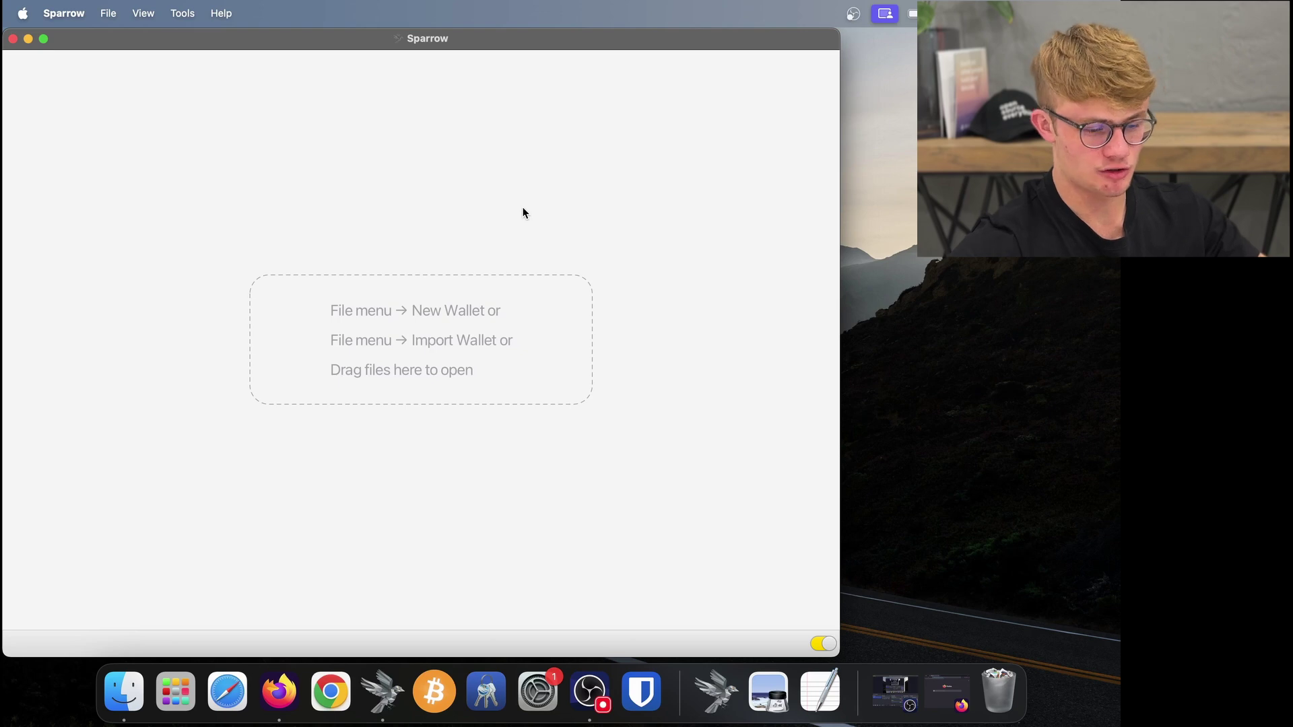
Step: Search Google for 'coldcard docs' and open the COLDCARD Documentation's firmware upgrade guide
{"action": "left_click", "coordinate": [948, 692]}
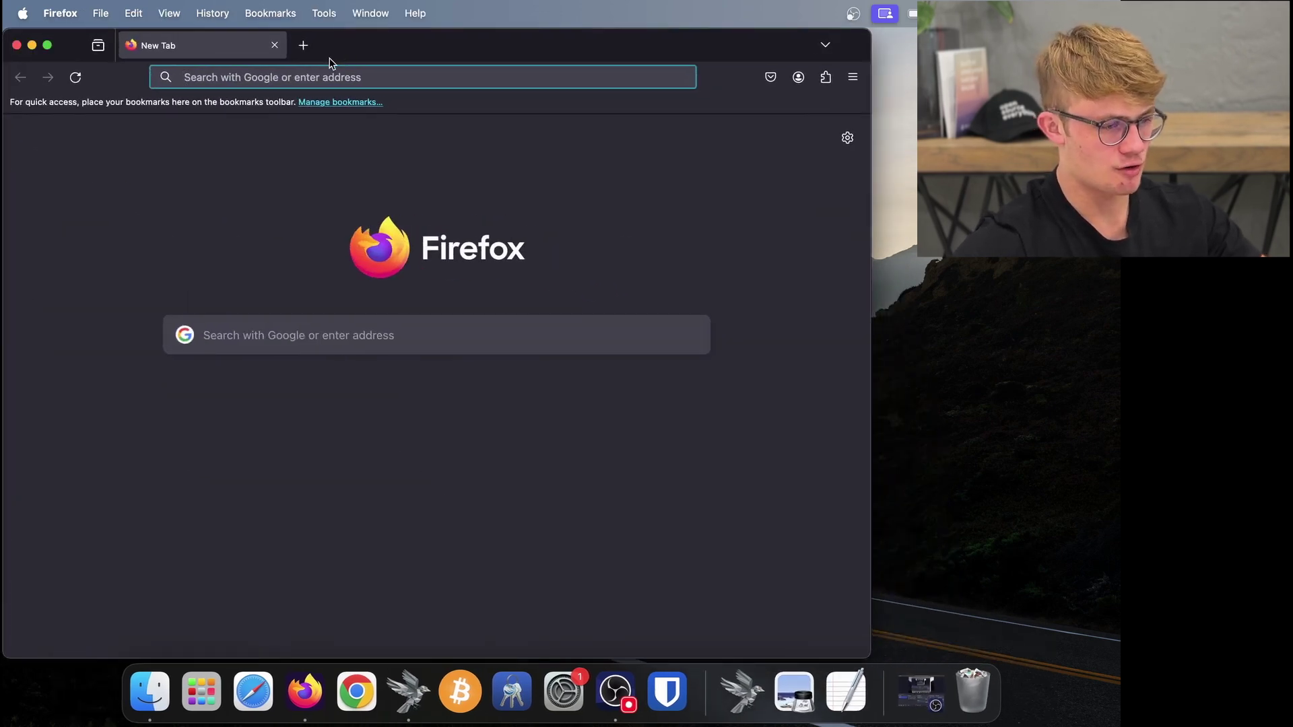
{"action": "type", "text": "coldcard docs"}
{"action": "key", "text": "Return"}
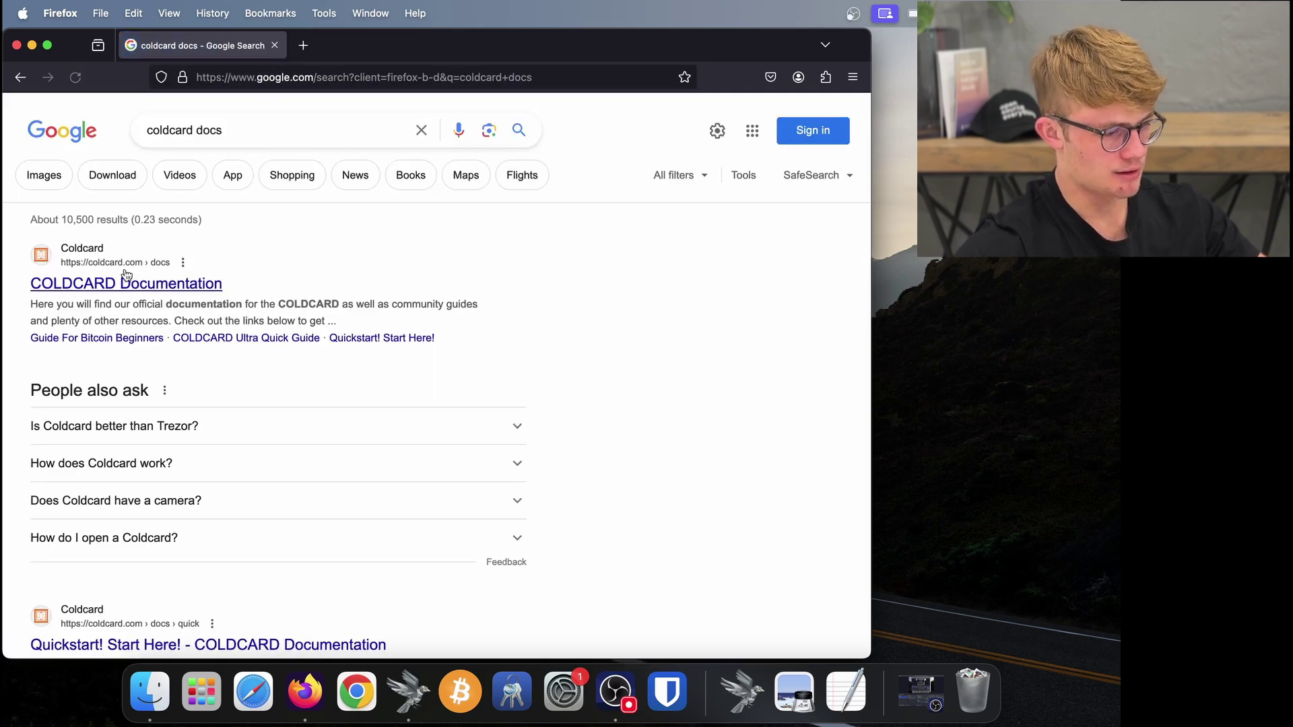
{"action": "left_click", "coordinate": [125, 285]}
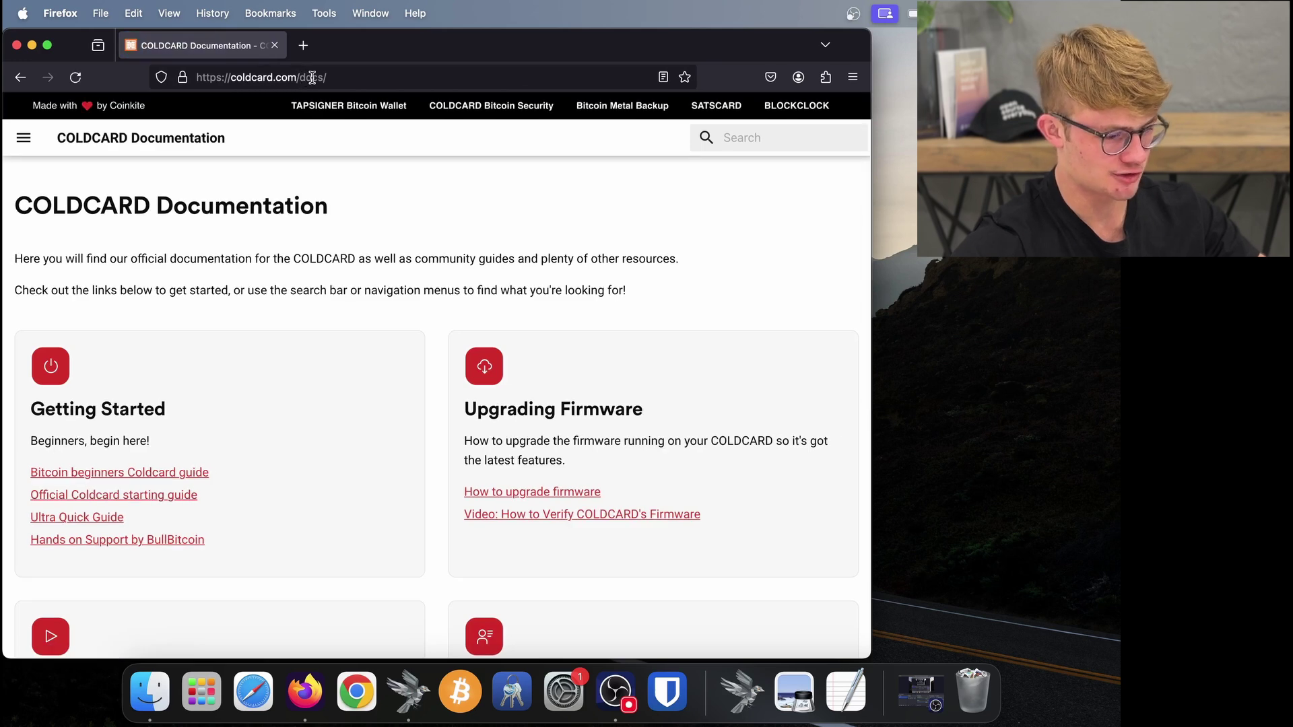
{"action": "scroll", "coordinate": [548, 285], "scroll_direction": "down", "scroll_amount": 3}
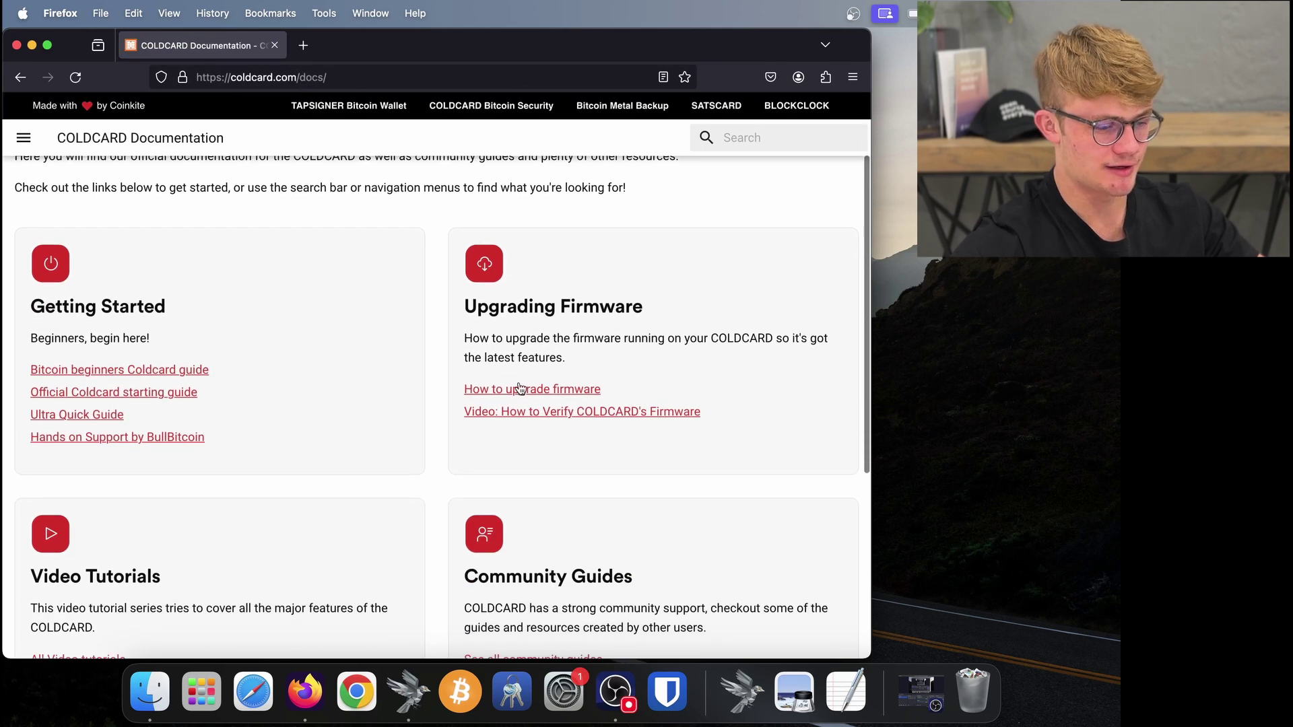
{"action": "left_click", "coordinate": [539, 390]}
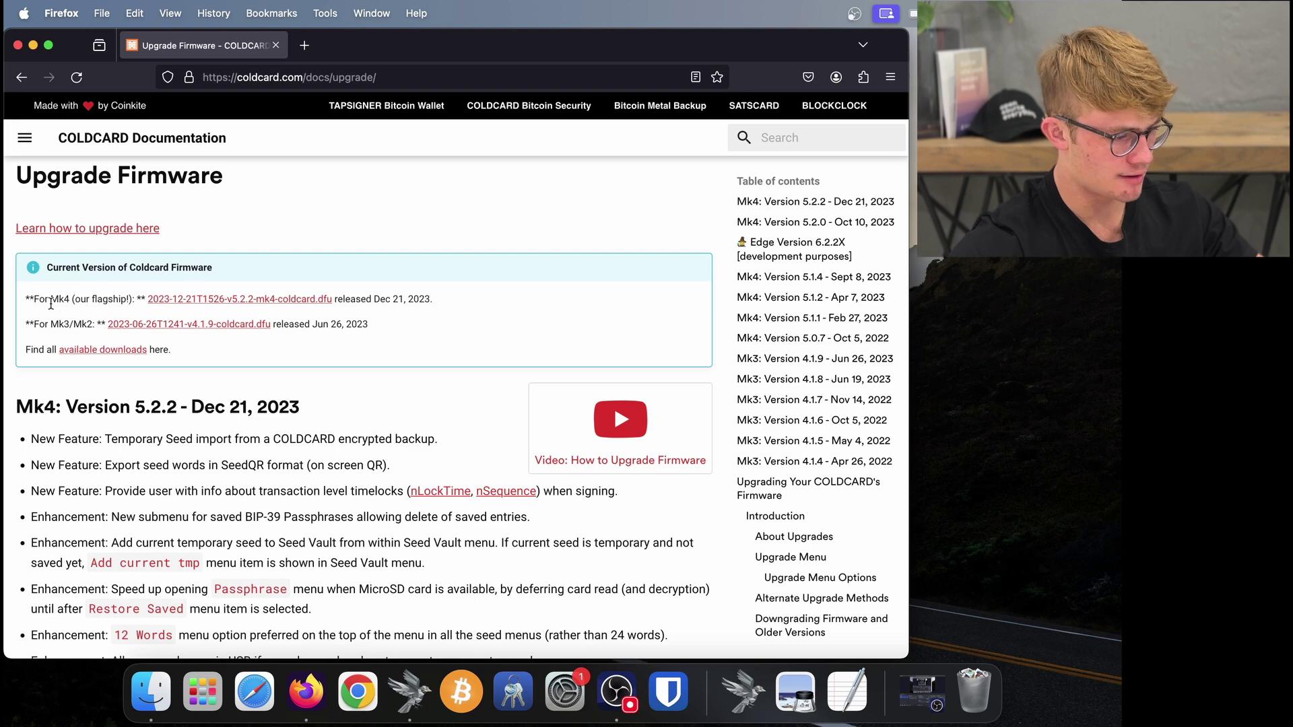
Step: Download 2023-12-21T1526-v5.2.2-mk4-coldcard.dfu from the page's Current Version box
{"action": "left_click_drag", "start_coordinate": [49, 301], "coordinate": [61, 299]}
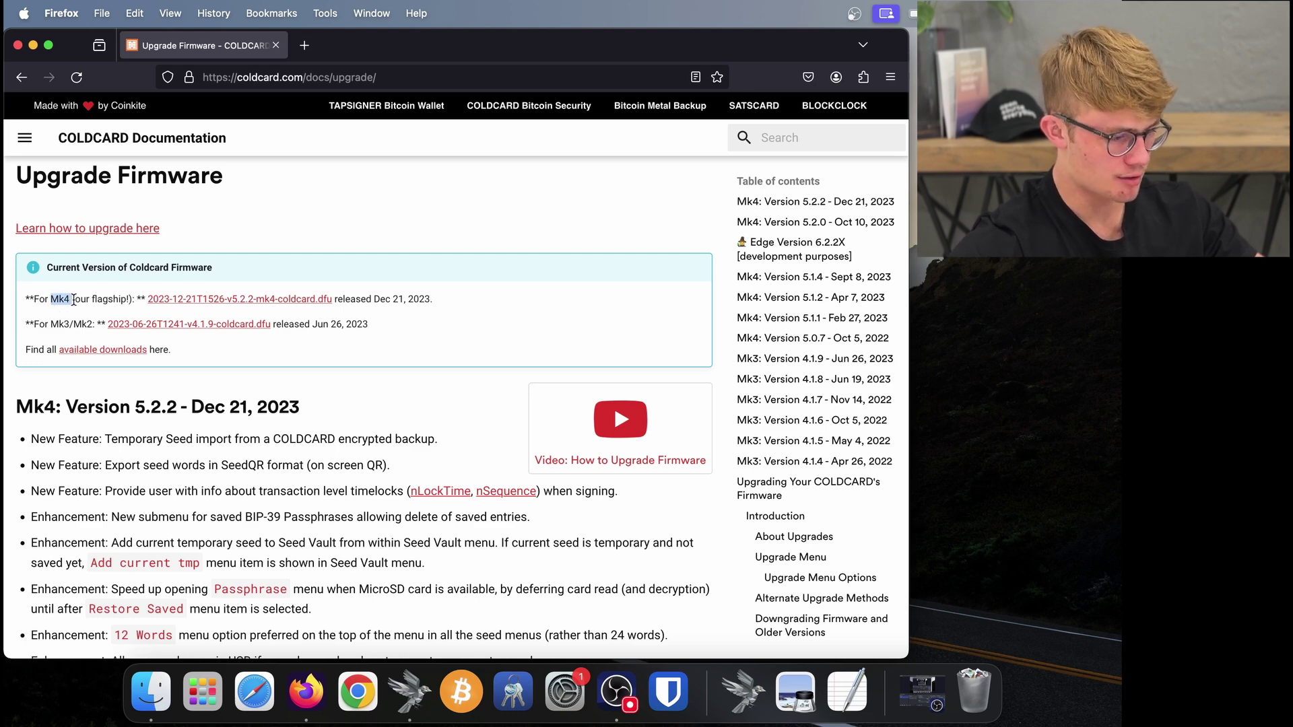
{"action": "left_click", "coordinate": [203, 304]}
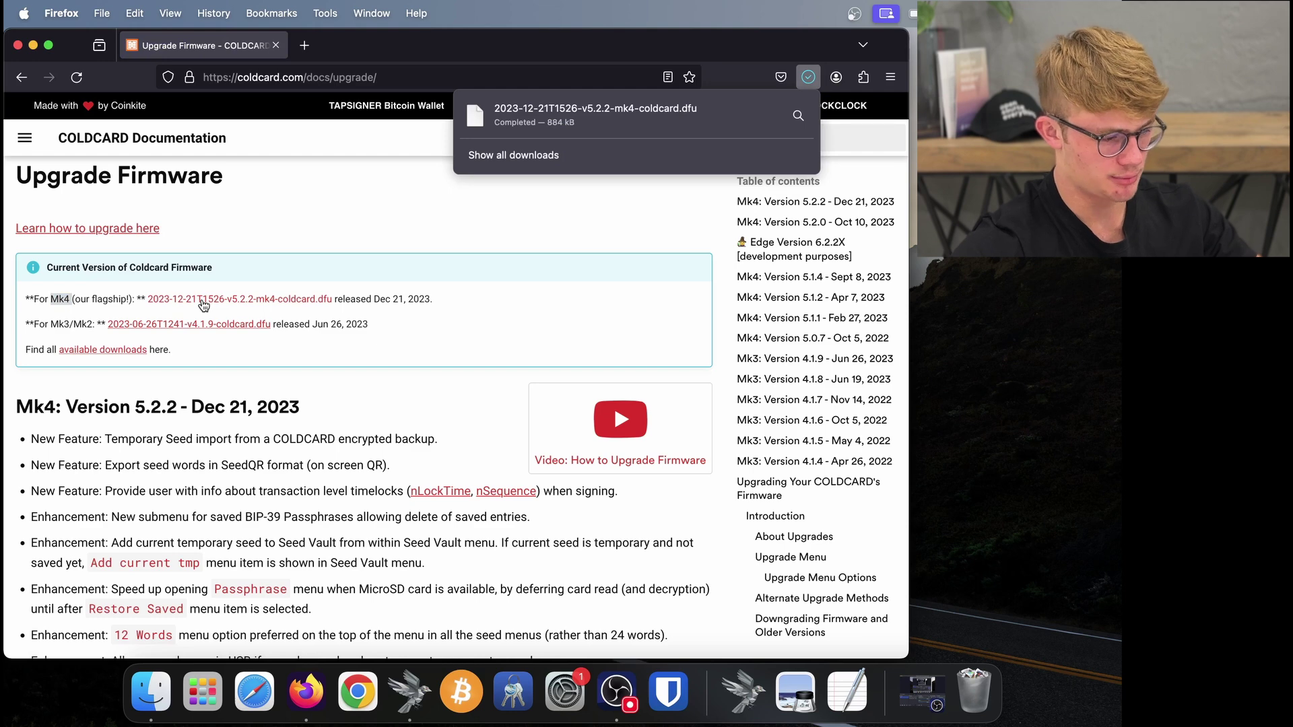
{"action": "left_click", "coordinate": [525, 254]}
{"action": "scroll", "coordinate": [526, 254], "scroll_direction": "up", "scroll_amount": 1}
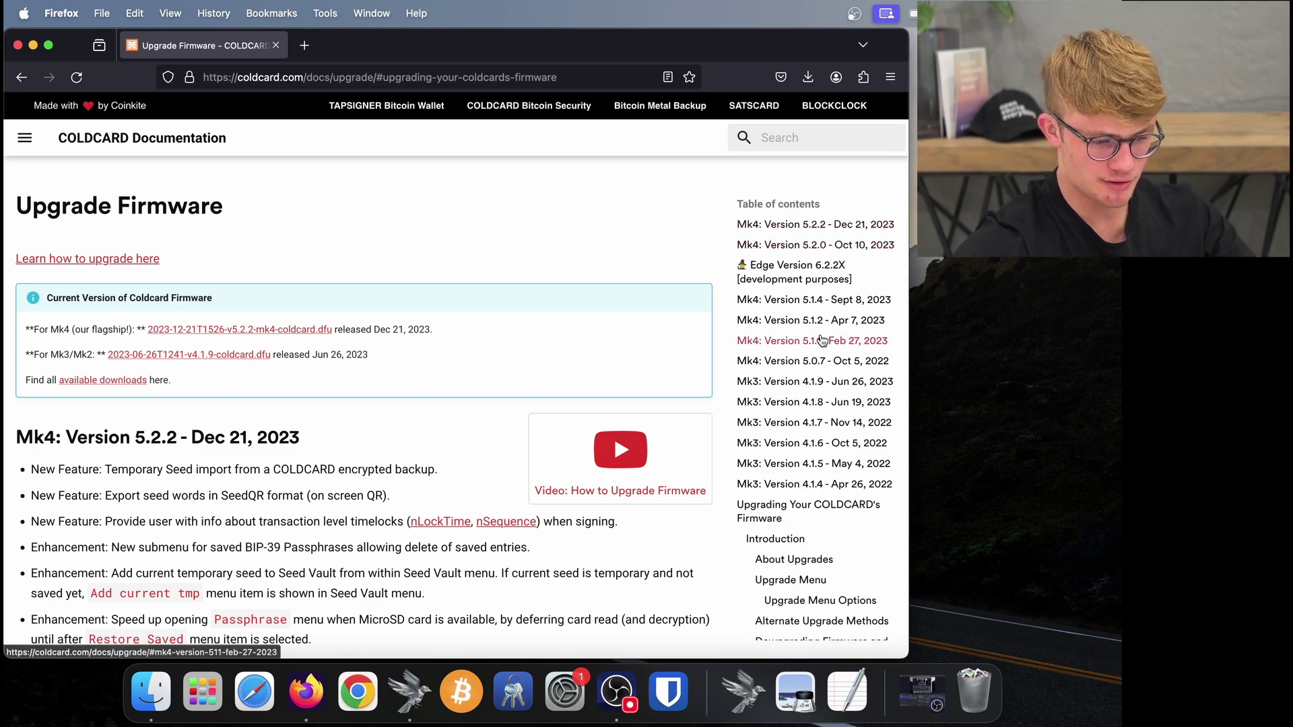
{"action": "scroll", "coordinate": [821, 340], "scroll_direction": "down", "scroll_amount": 5}
{"action": "scroll", "coordinate": [822, 340], "scroll_direction": "down", "scroll_amount": 5}
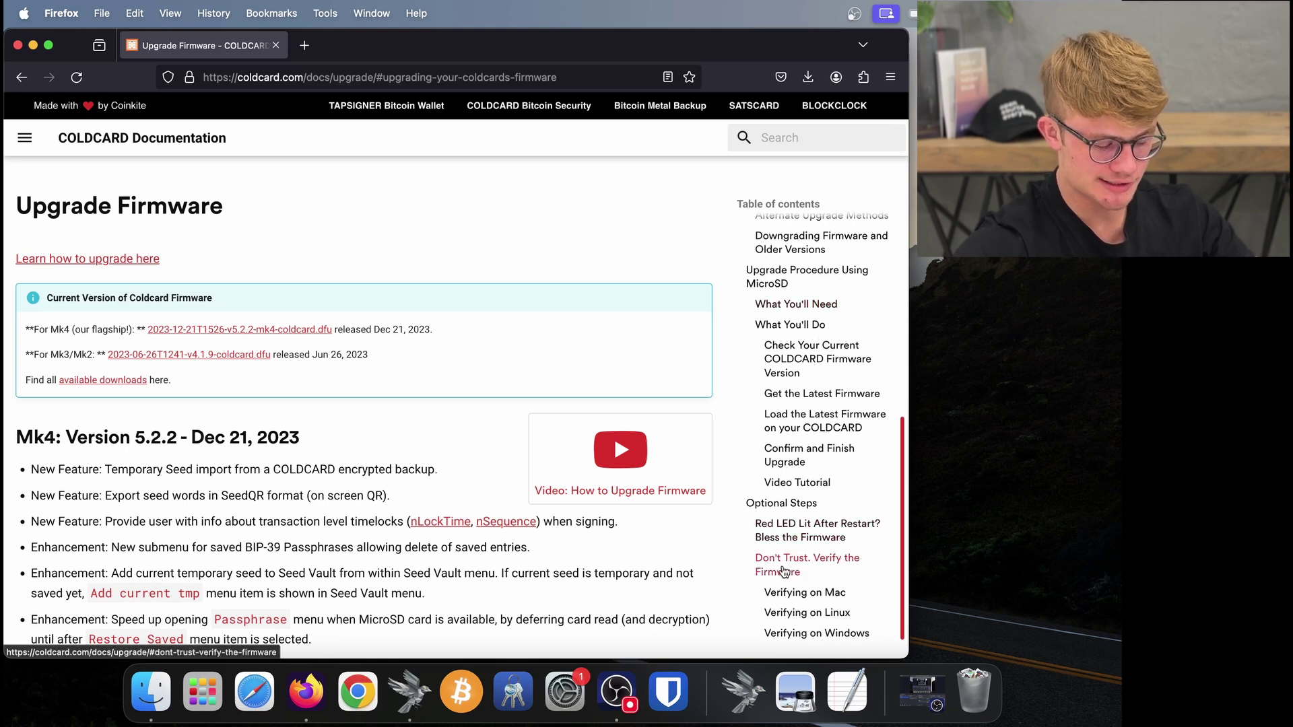
Step: Save signatures.txt from the Verify the Firmware section into Downloads
{"action": "left_click", "coordinate": [784, 572]}
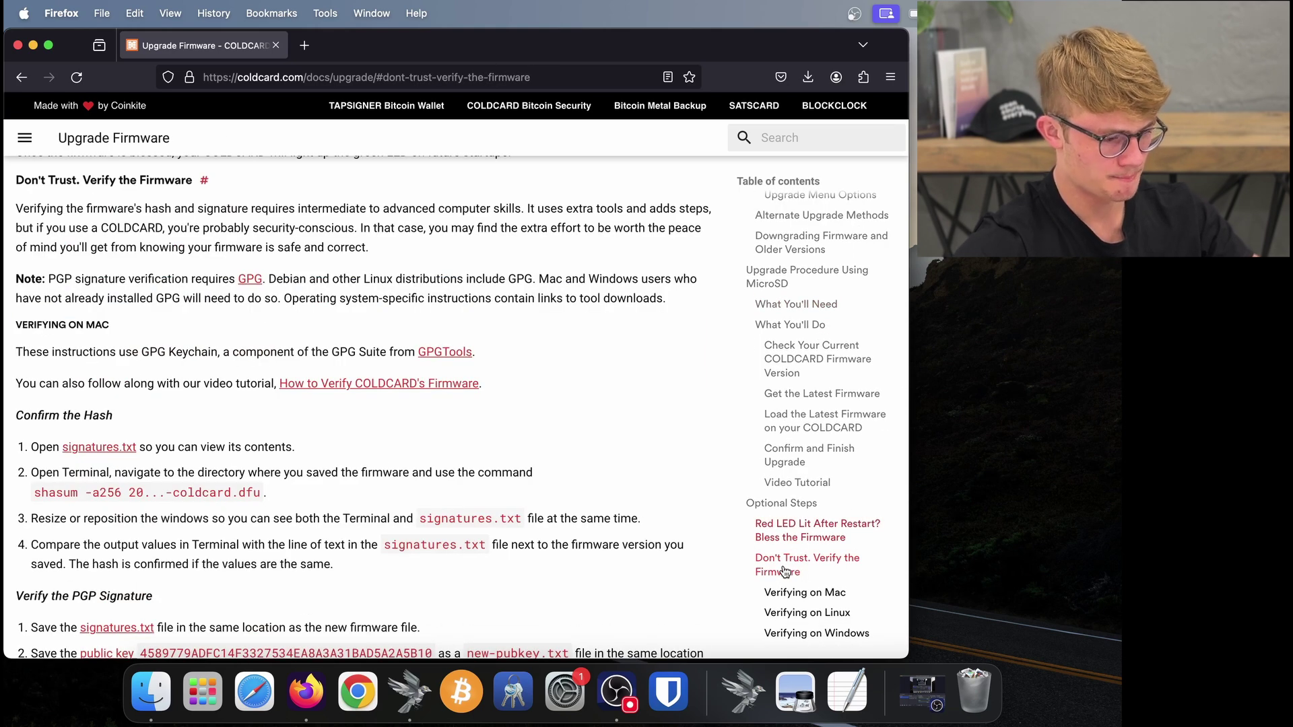
{"action": "scroll", "coordinate": [147, 335], "scroll_direction": "down", "scroll_amount": 3}
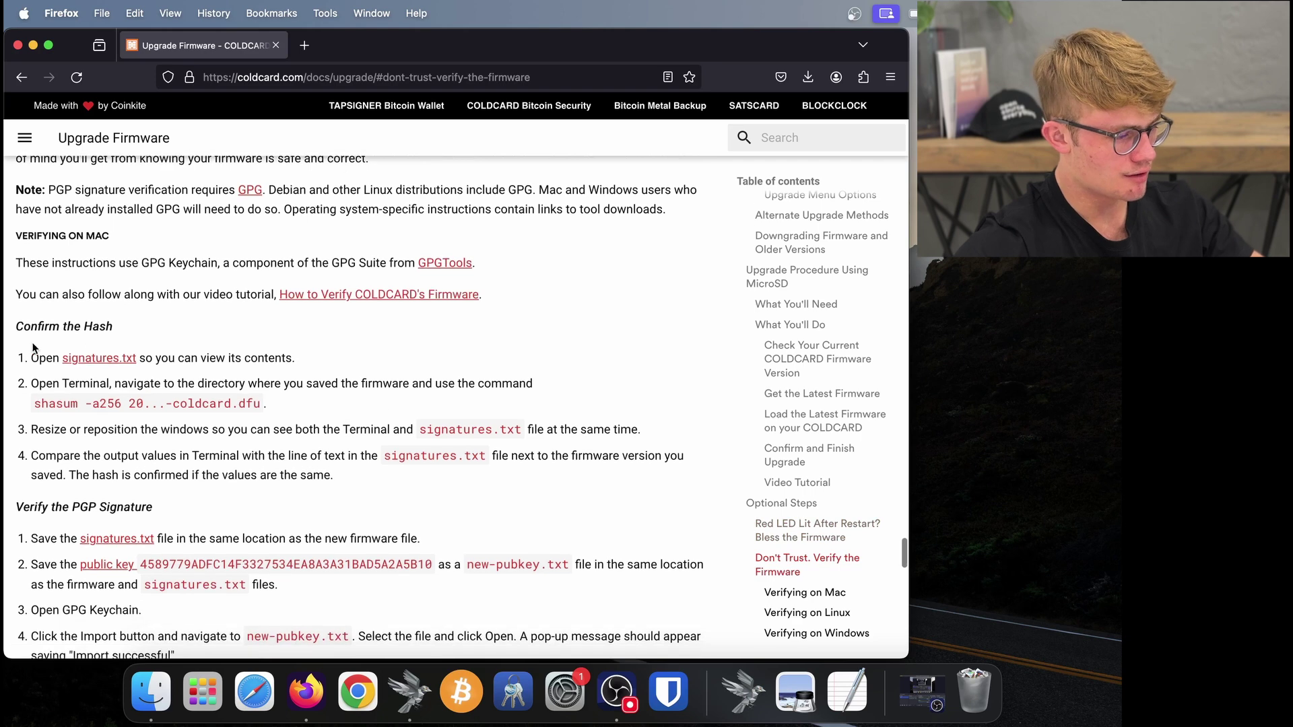
{"action": "right_click", "coordinate": [99, 360]}
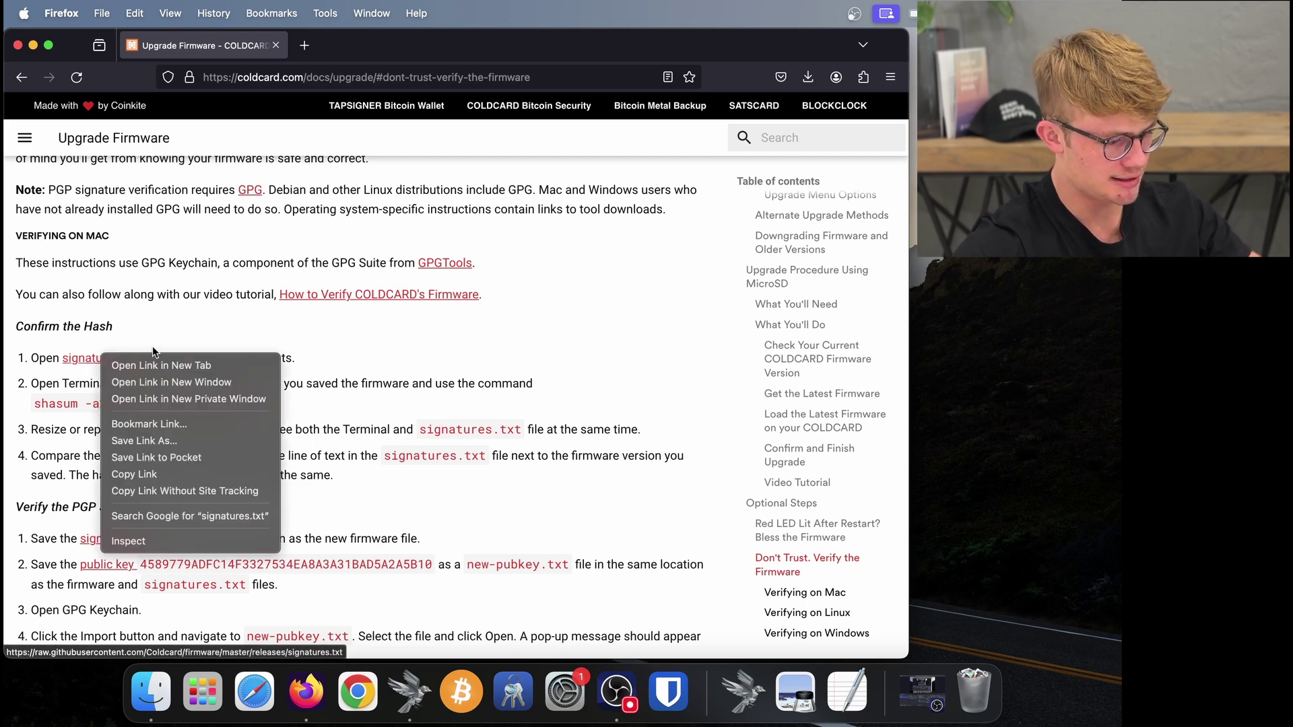
{"action": "left_click", "coordinate": [173, 445]}
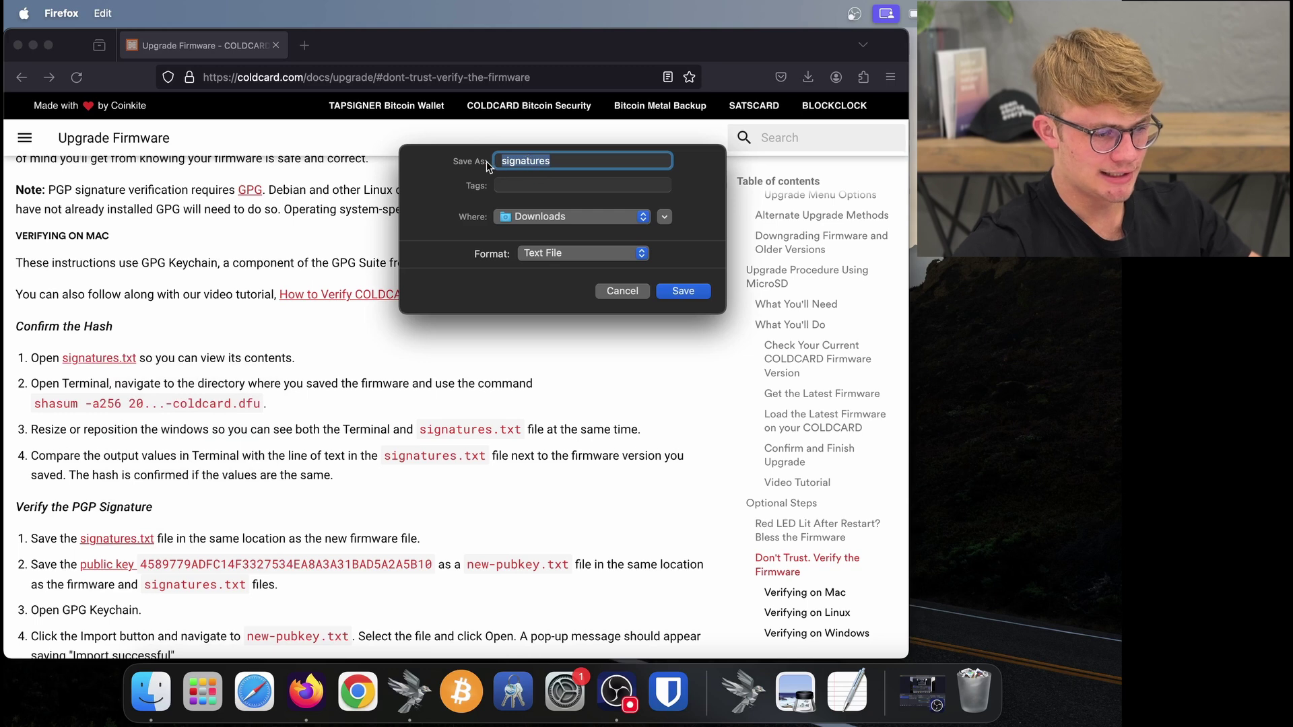
{"action": "left_click", "coordinate": [550, 160]}
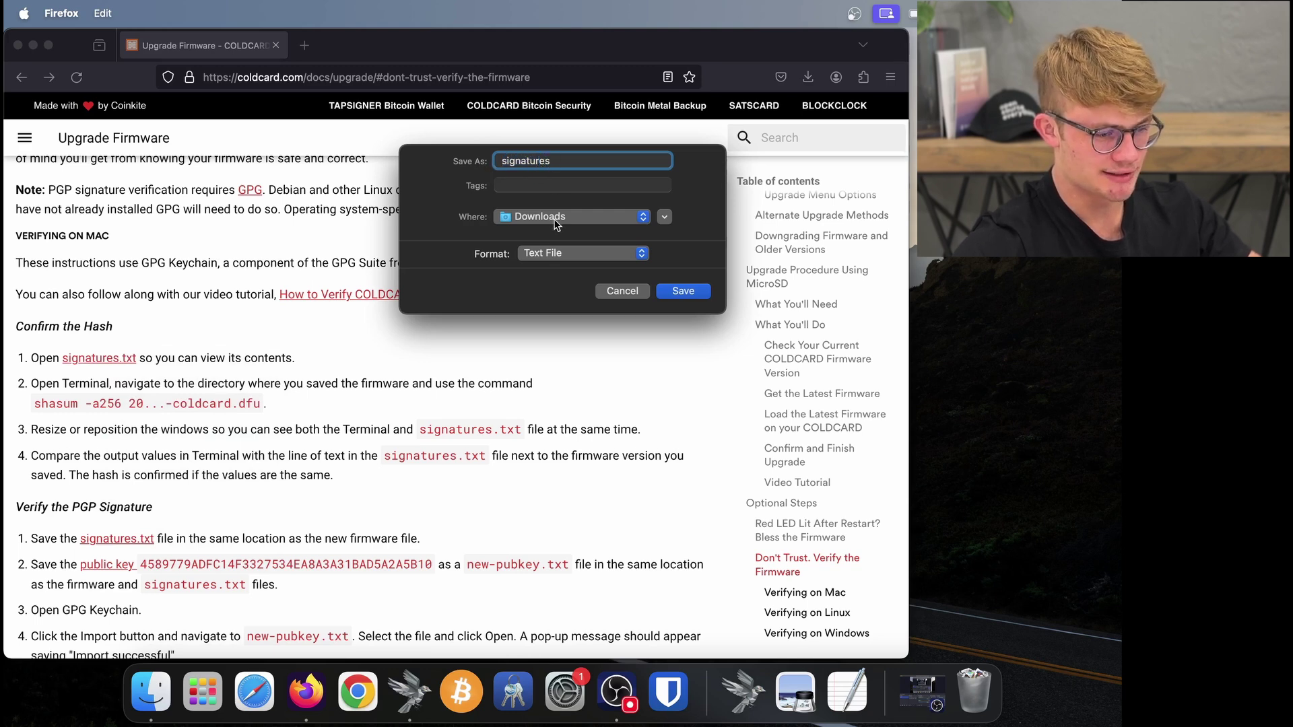
{"action": "left_click", "coordinate": [680, 293]}
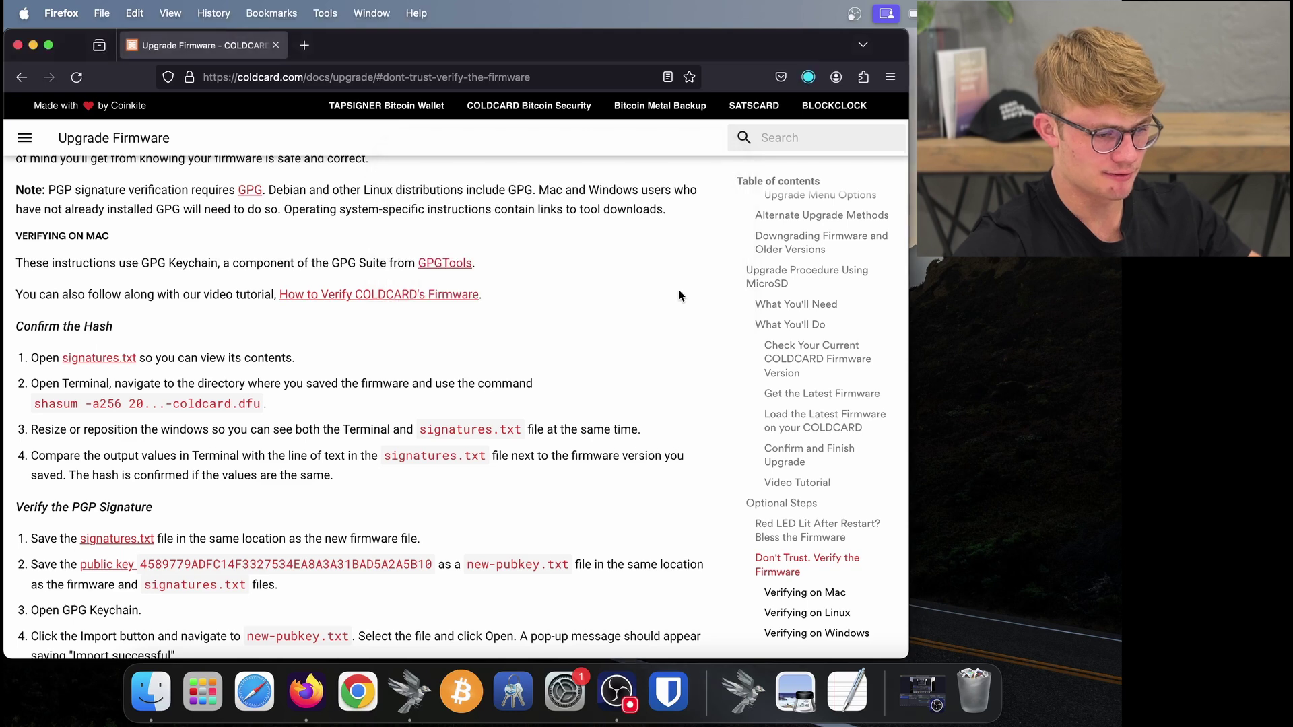
Step: Save the COLDCARD public key link into Downloads as armored-keys.asc
{"action": "scroll", "coordinate": [680, 295], "scroll_direction": "down", "scroll_amount": 1}
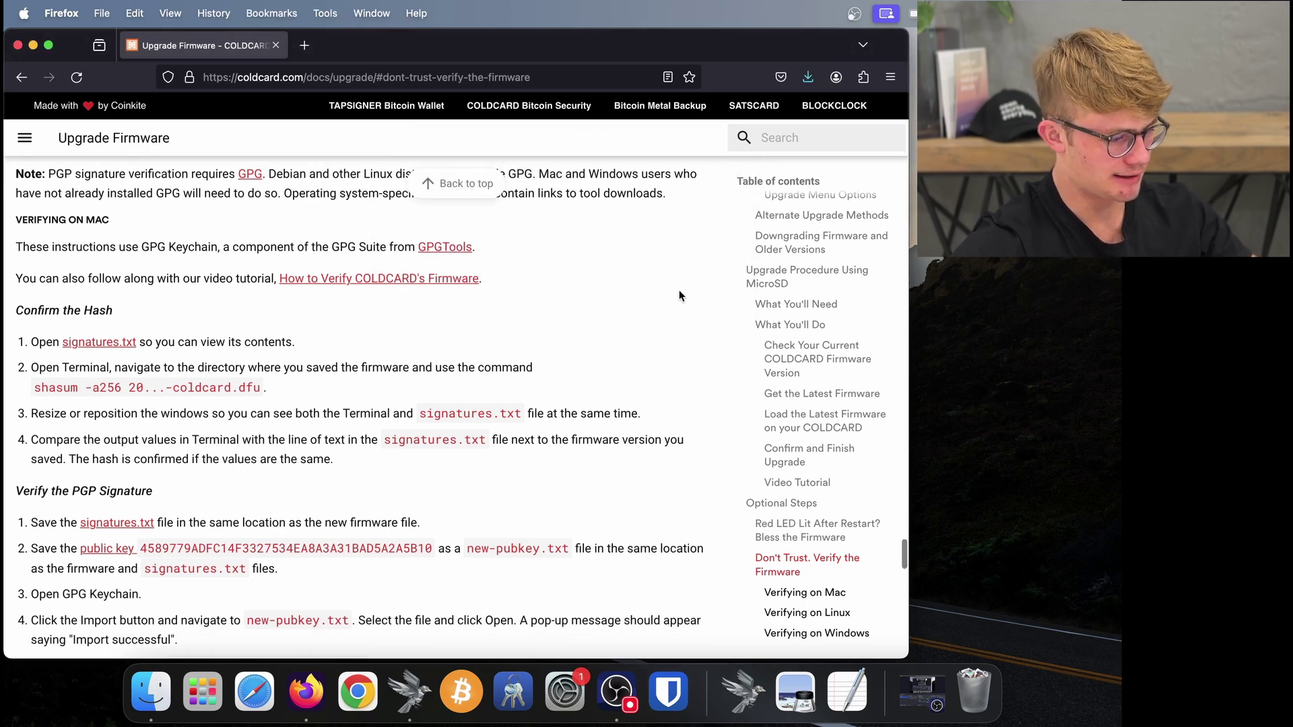
{"action": "scroll", "coordinate": [678, 295], "scroll_direction": "down", "scroll_amount": 4}
{"action": "scroll", "coordinate": [384, 357], "scroll_direction": "down", "scroll_amount": 1}
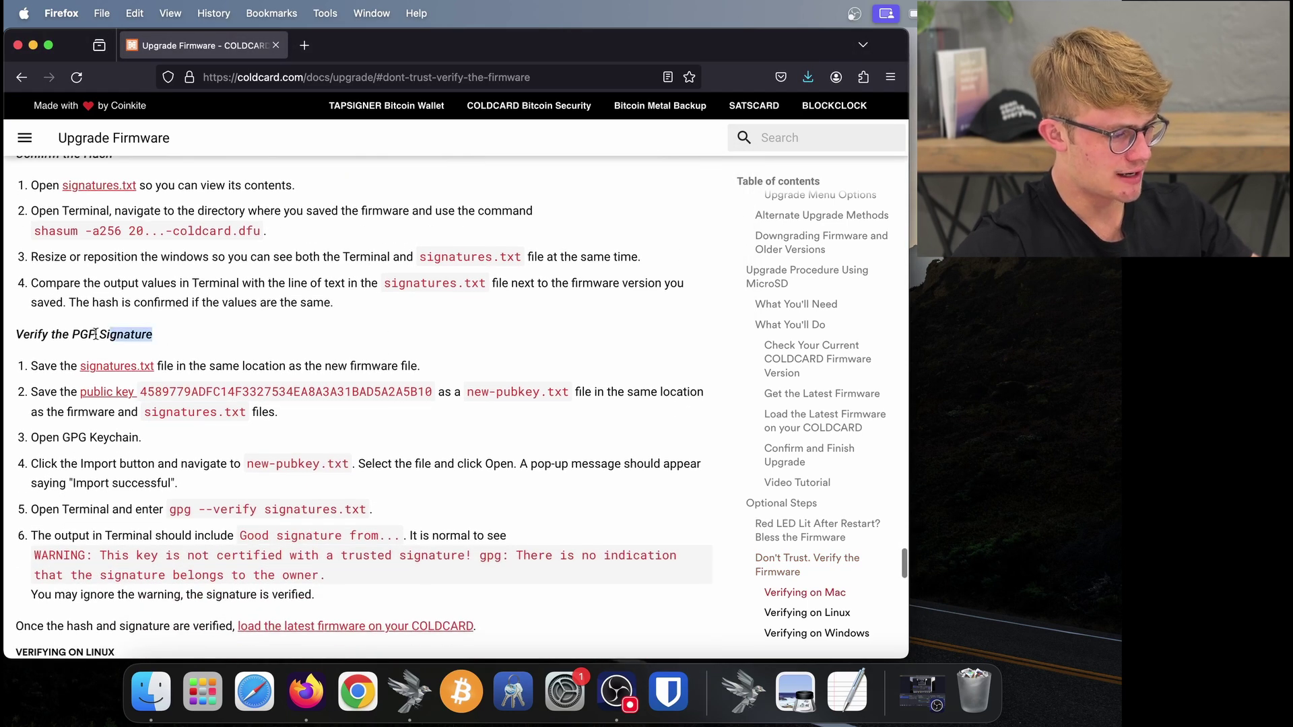
{"action": "left_click_drag", "start_coordinate": [95, 334], "coordinate": [16, 336]}
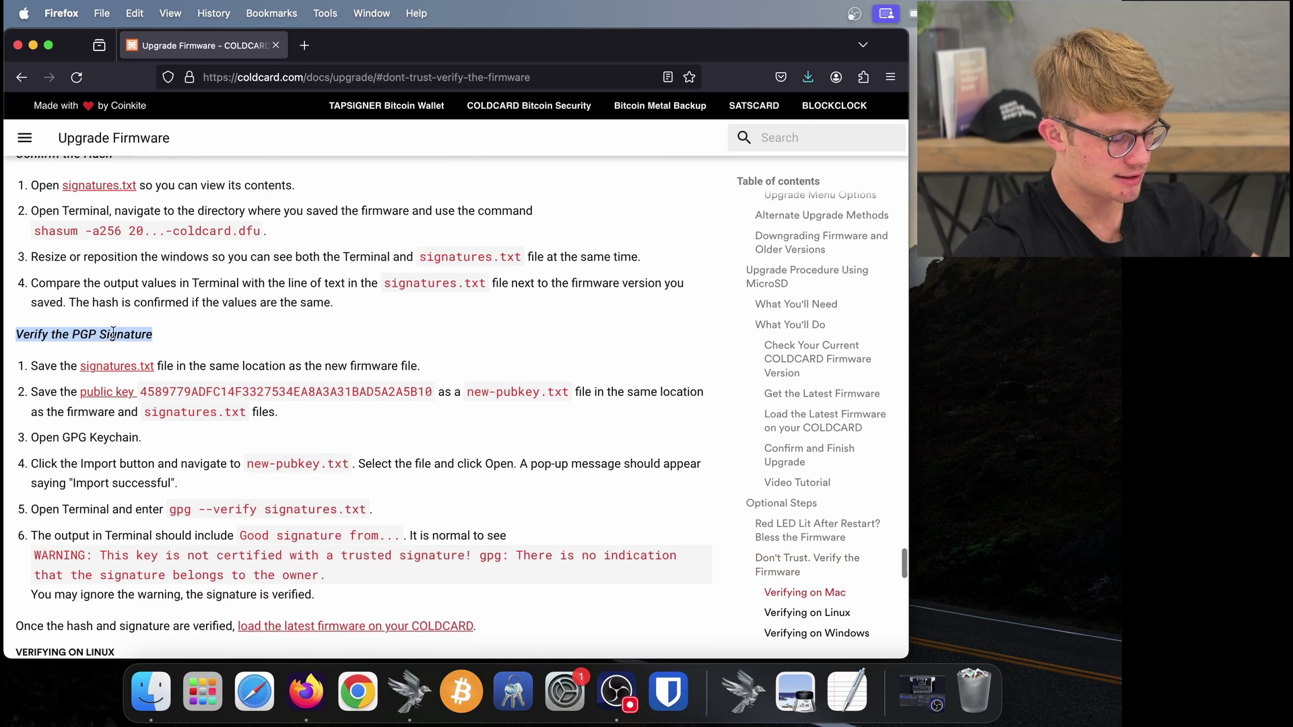
{"action": "scroll", "coordinate": [113, 333], "scroll_direction": "down", "scroll_amount": 1}
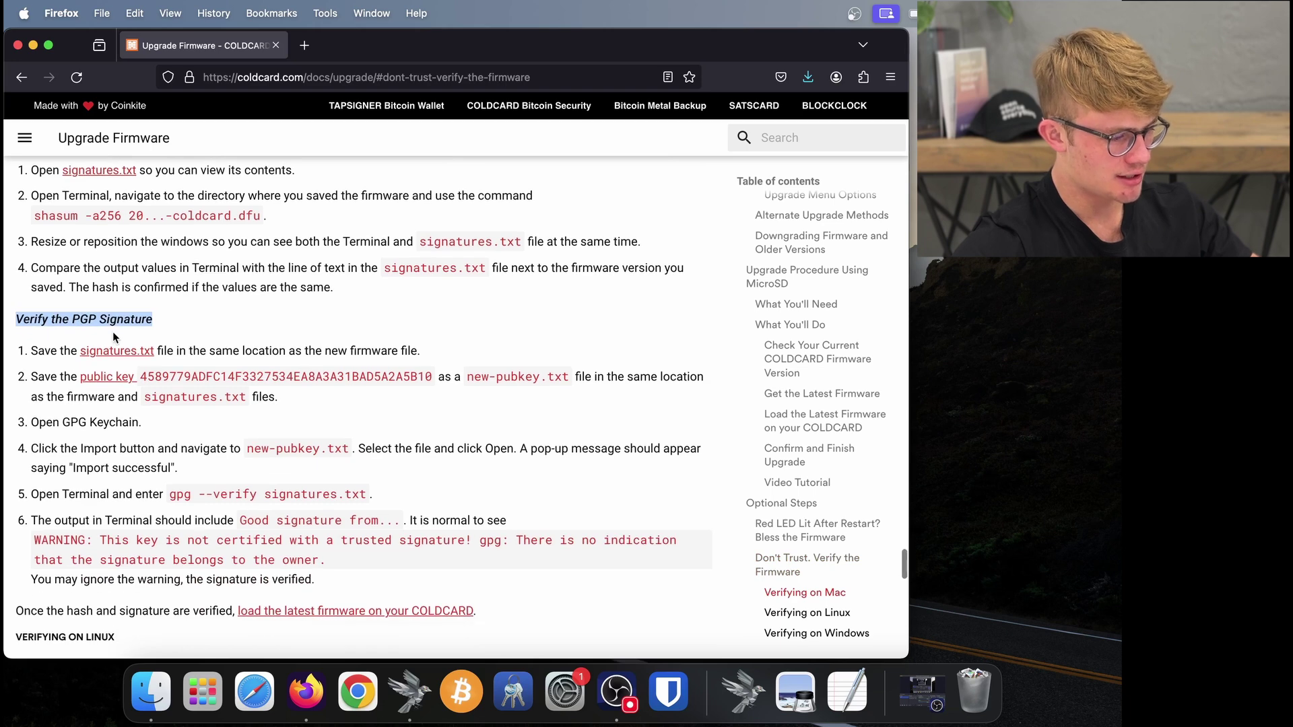
{"action": "left_click", "coordinate": [83, 411]}
{"action": "right_click", "coordinate": [105, 379]}
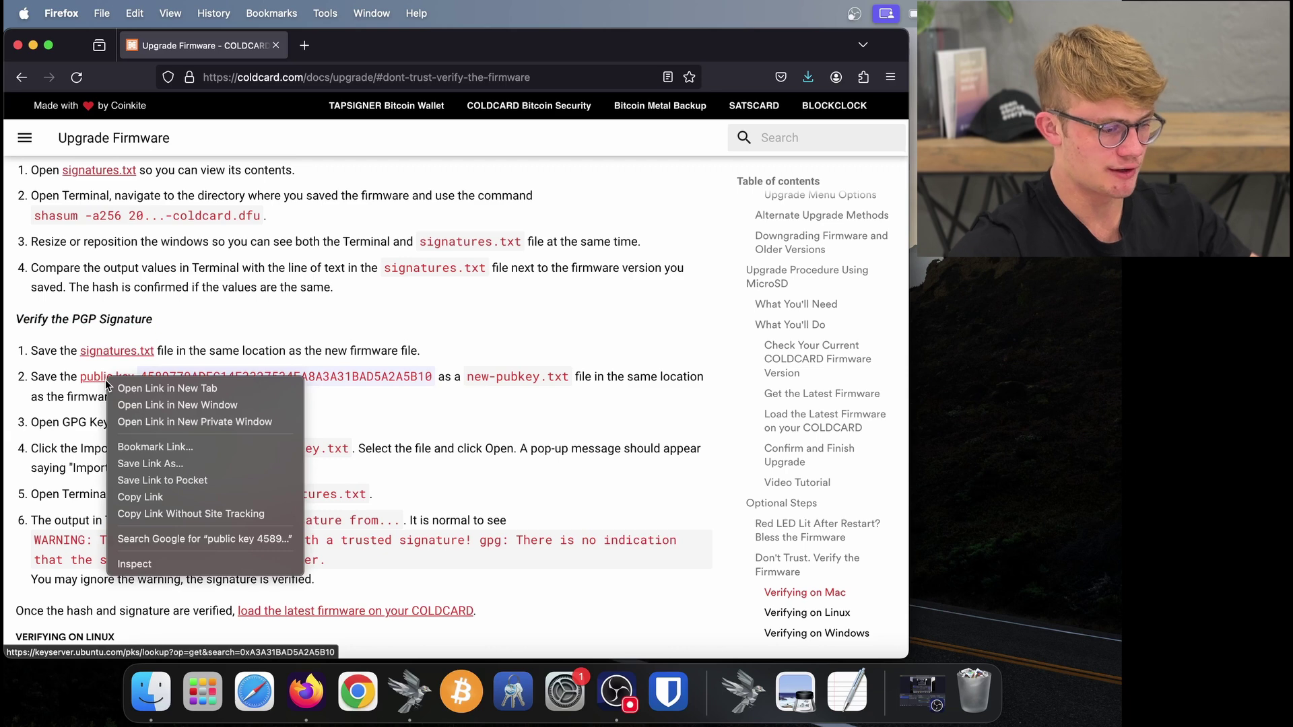
{"action": "left_click", "coordinate": [163, 466]}
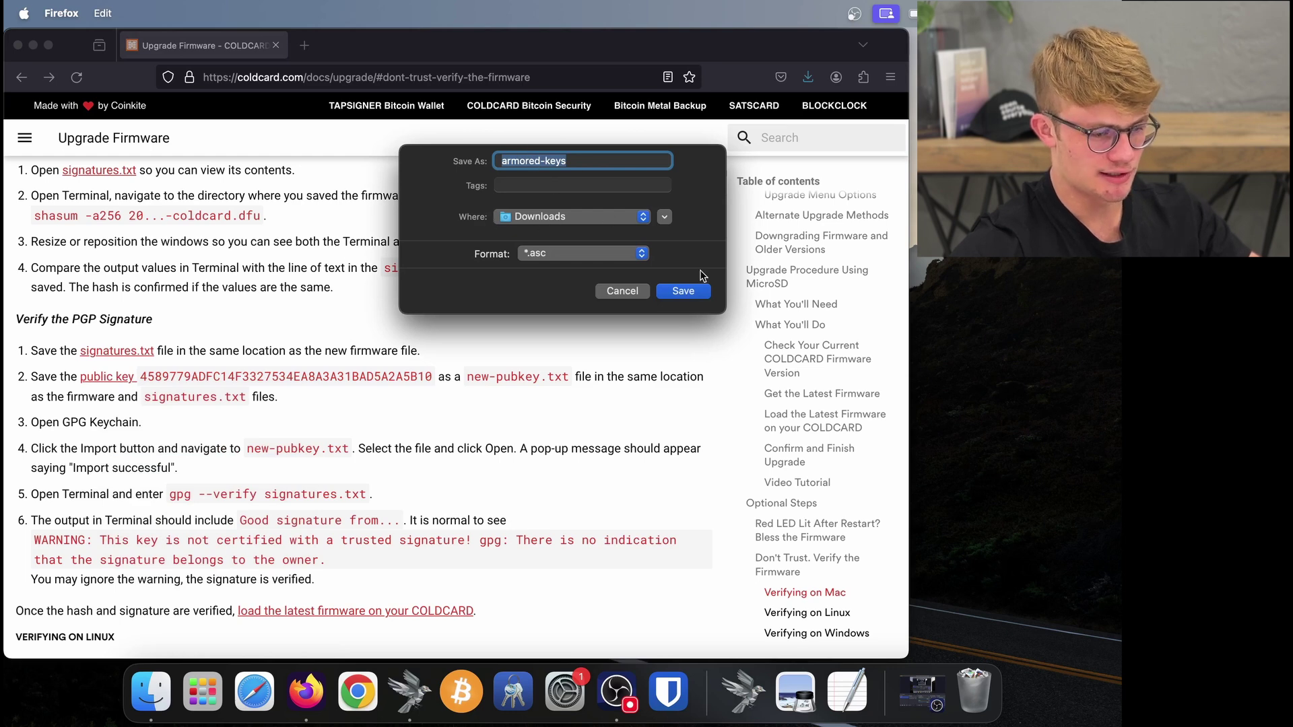
{"action": "left_click", "coordinate": [689, 292]}
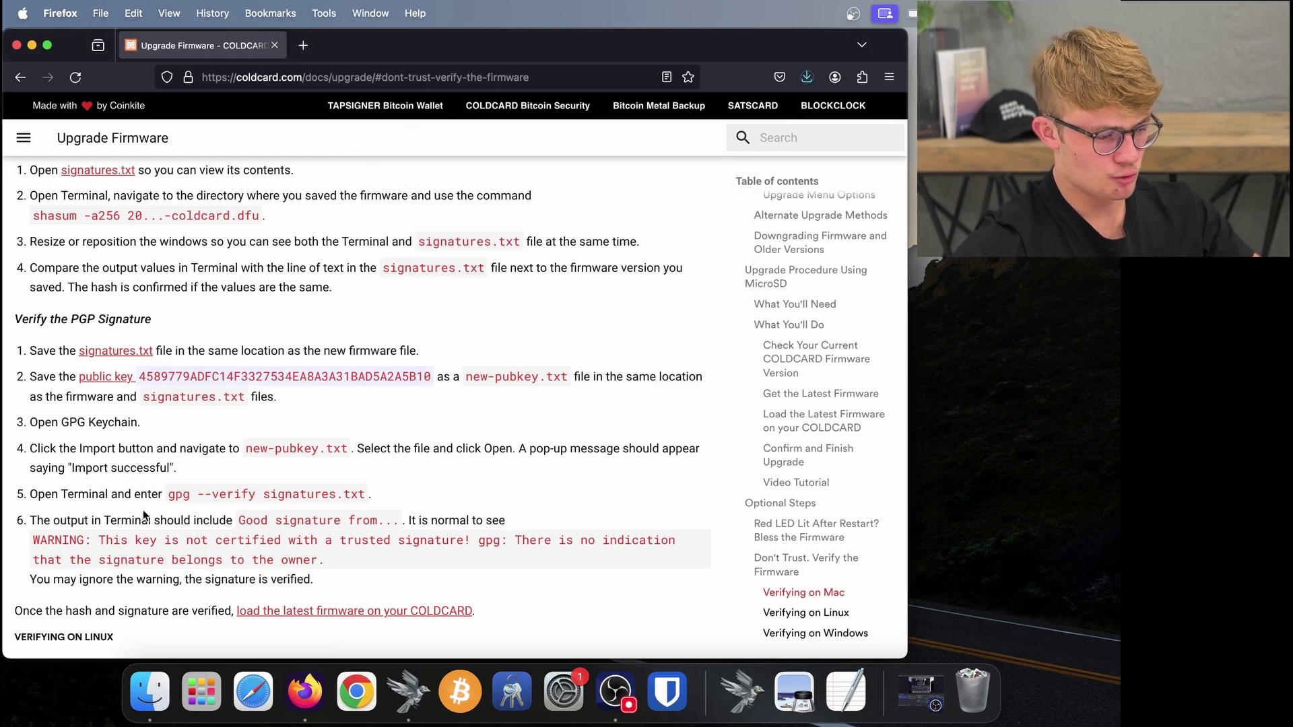
{"action": "left_click", "coordinate": [164, 707]}
{"action": "scroll", "coordinate": [222, 539], "scroll_direction": "down", "scroll_amount": 5}
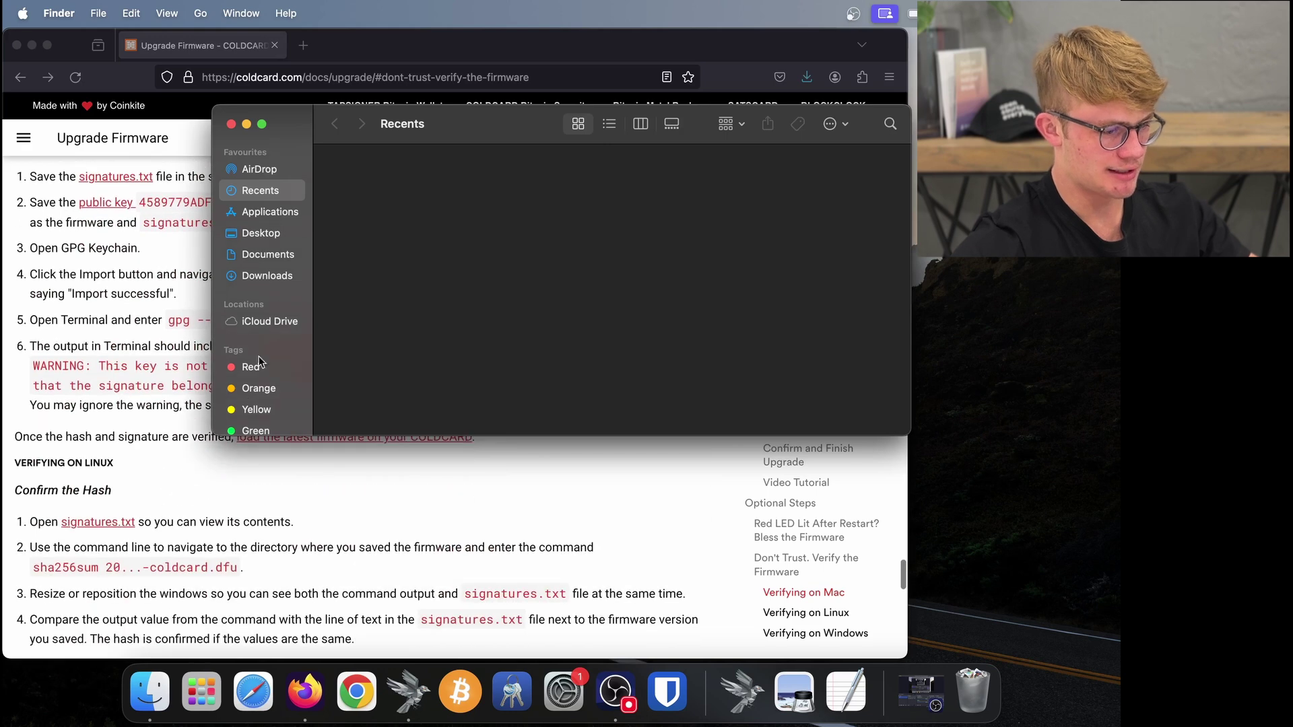
Step: Create a new folder named ColdCard in Finder's Downloads
{"action": "left_click", "coordinate": [279, 276]}
{"action": "left_click_drag", "start_coordinate": [569, 282], "coordinate": [347, 199]}
{"action": "left_click", "coordinate": [488, 339]}
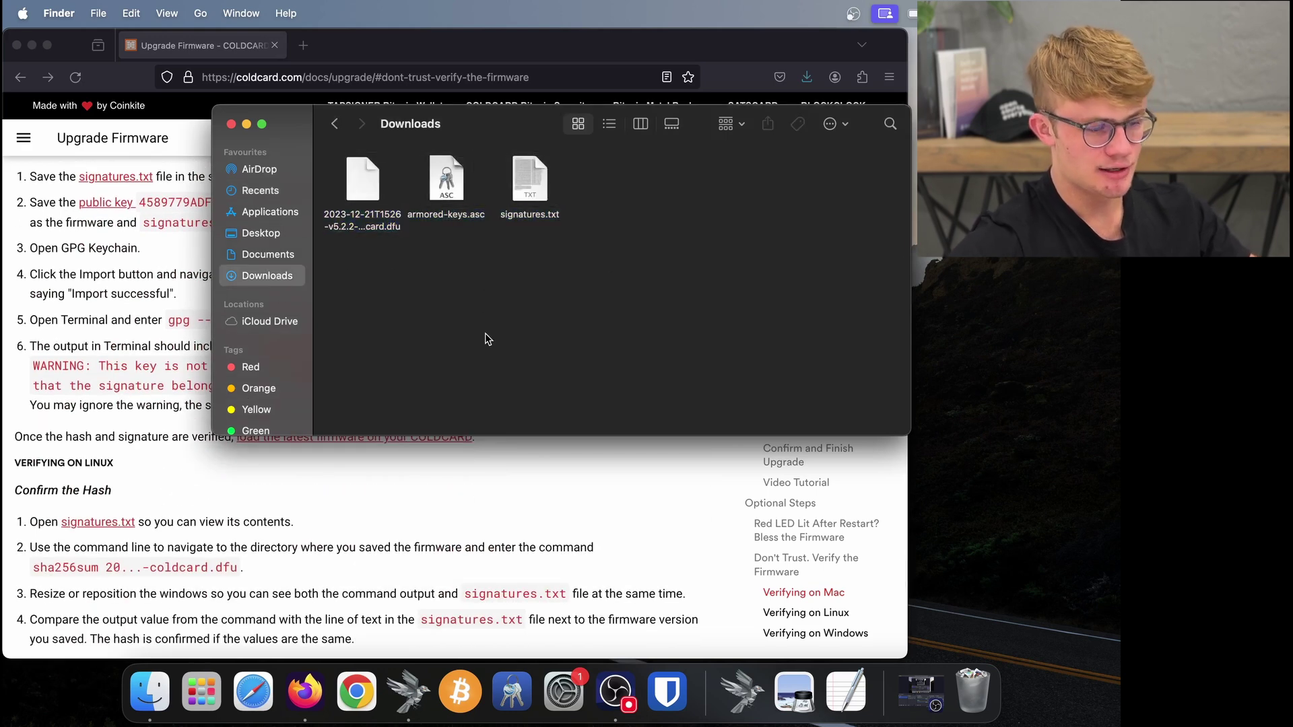
{"action": "right_click", "coordinate": [489, 339]}
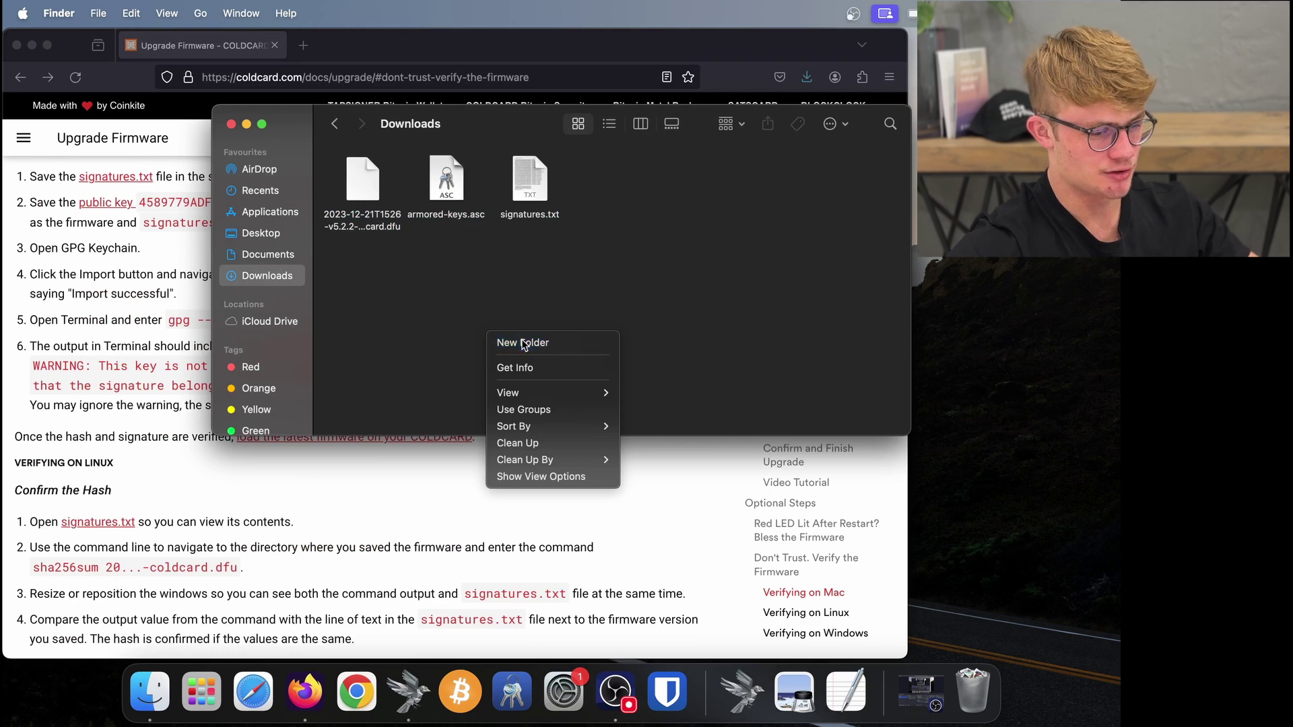
{"action": "left_click", "coordinate": [525, 343]}
{"action": "type", "text": "ColdCA"}
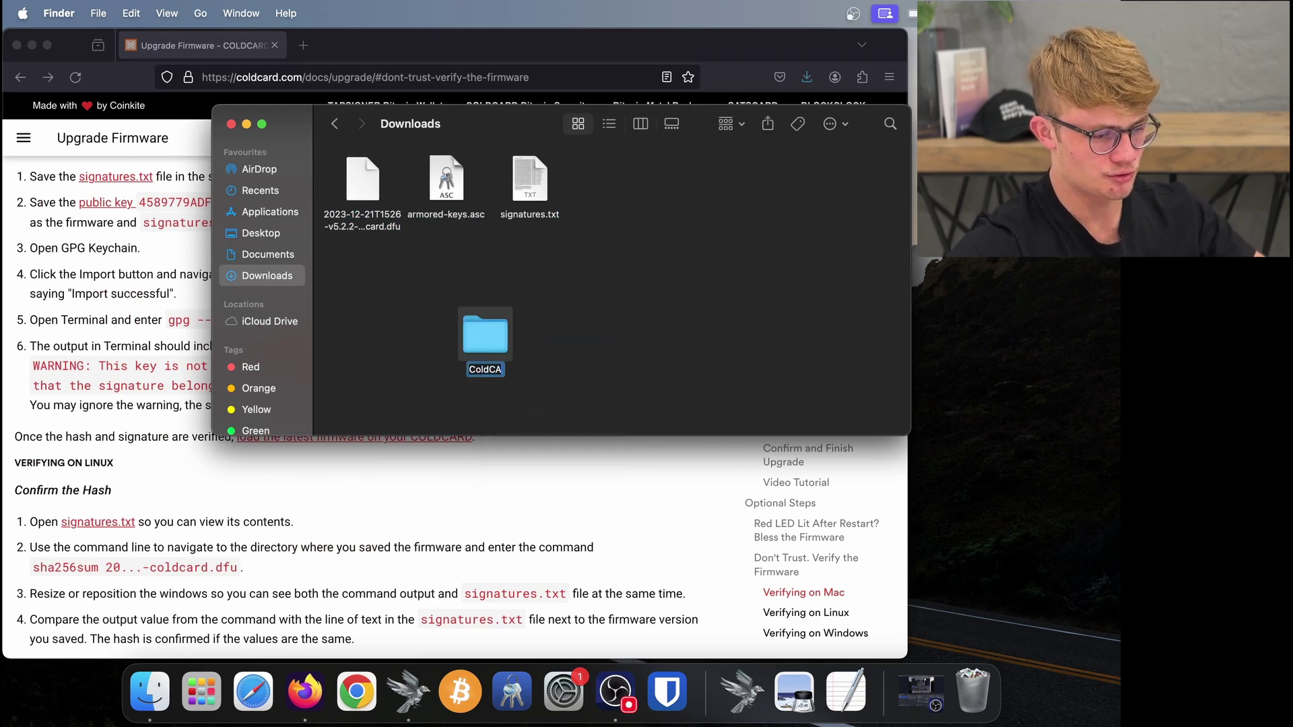
{"action": "key", "text": "Caps_Lock"}
{"action": "key", "text": "BackSpace"}
{"action": "type", "text": "ard"}
{"action": "key", "text": "Return"}
Step: Move the .dfu firmware, armored-keys.asc and signatures.txt into the ColdCard folder
{"action": "left_click_drag", "start_coordinate": [623, 205], "coordinate": [355, 179]}
{"action": "left_click", "coordinate": [437, 221]}
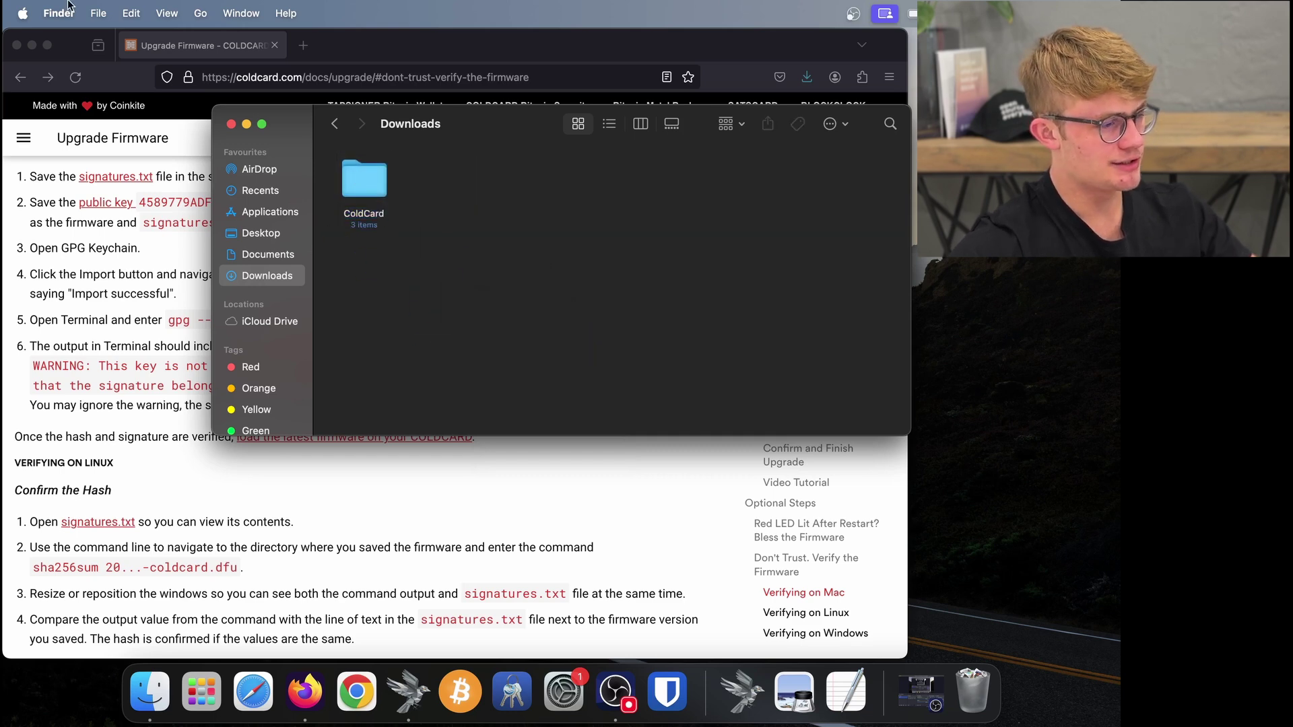
{"action": "left_click", "coordinate": [65, 46]}
Step: Close Firefox, bring Sparrow Wallet forward and open Tools > Verify Download
{"action": "left_click", "coordinate": [16, 45]}
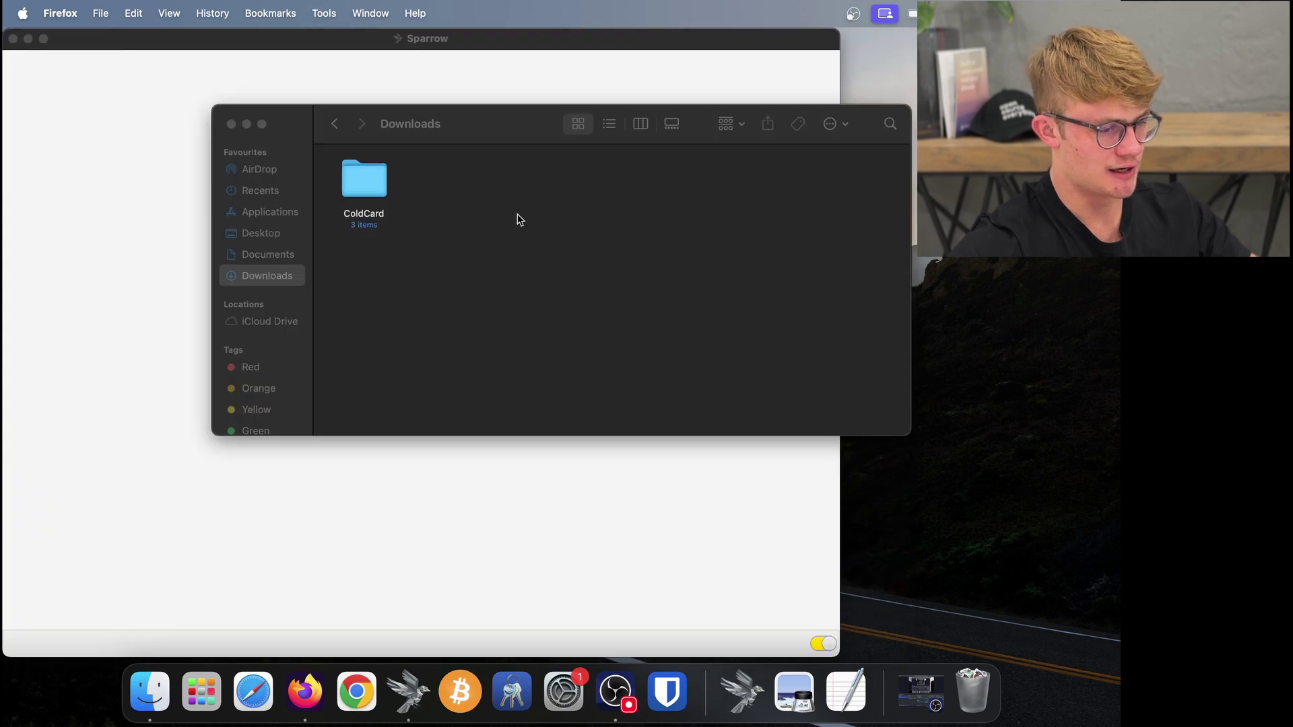
{"action": "left_click_drag", "start_coordinate": [464, 121], "coordinate": [676, 130]}
{"action": "left_click", "coordinate": [328, 169]}
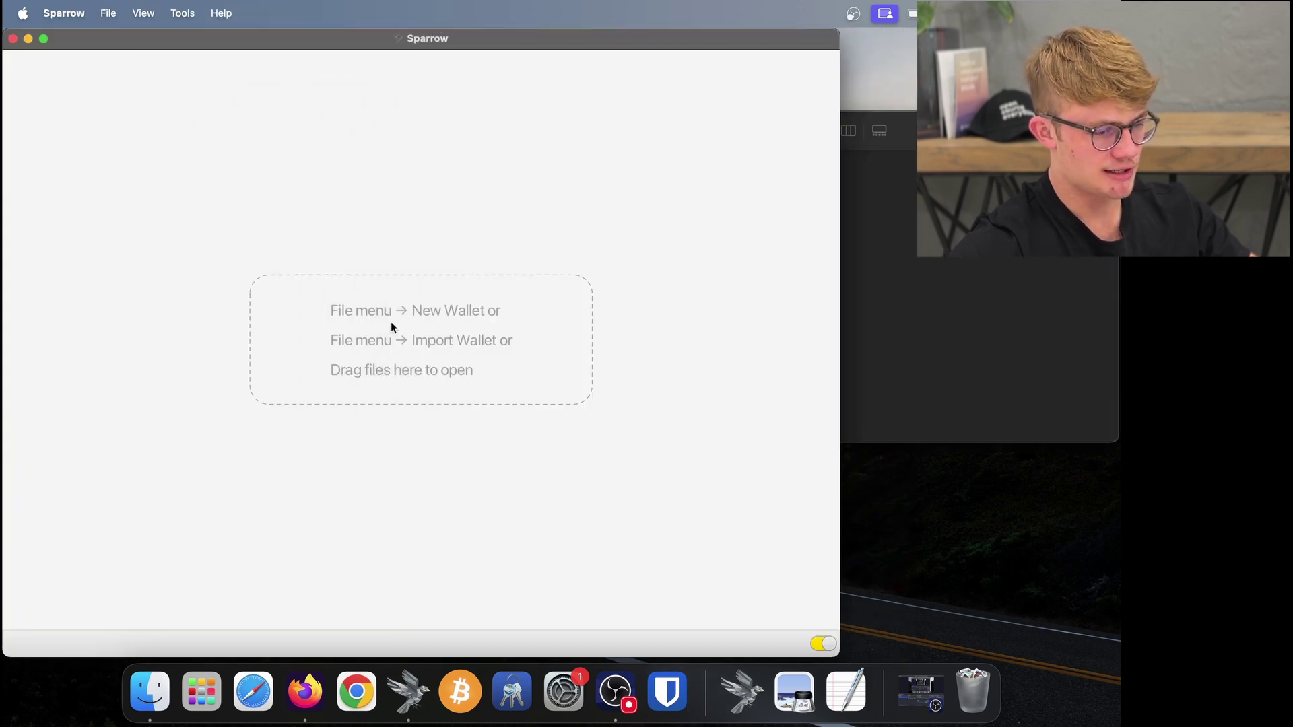
{"action": "left_click", "coordinate": [186, 15]}
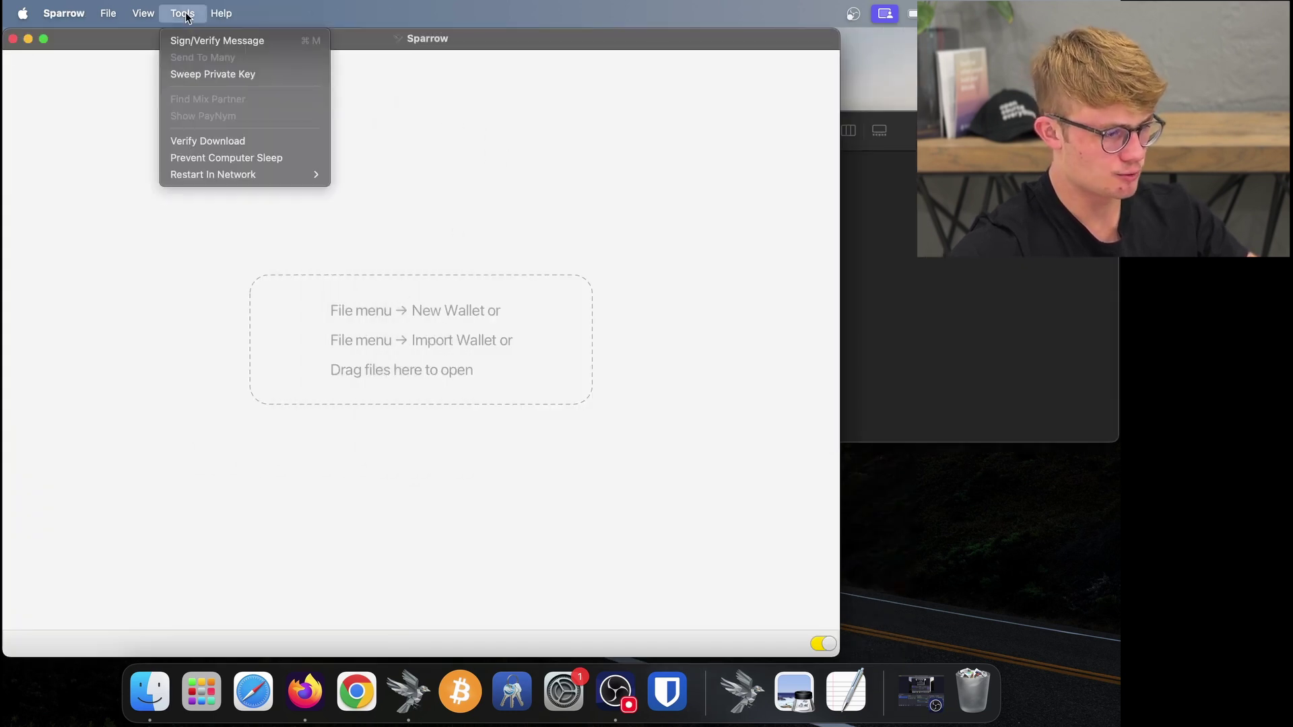
{"action": "left_click", "coordinate": [245, 142]}
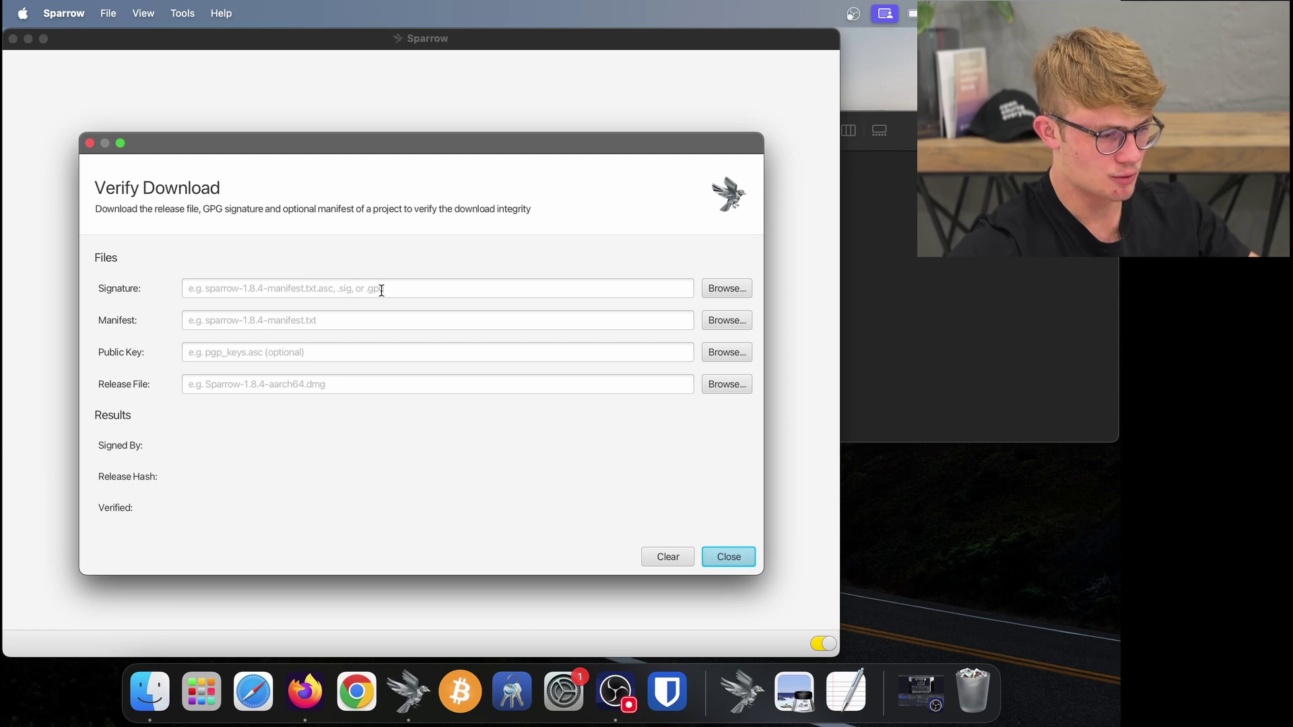
Step: Set Downloads/ColdCard/armored-keys.asc as the Signature file
{"action": "left_click", "coordinate": [725, 289]}
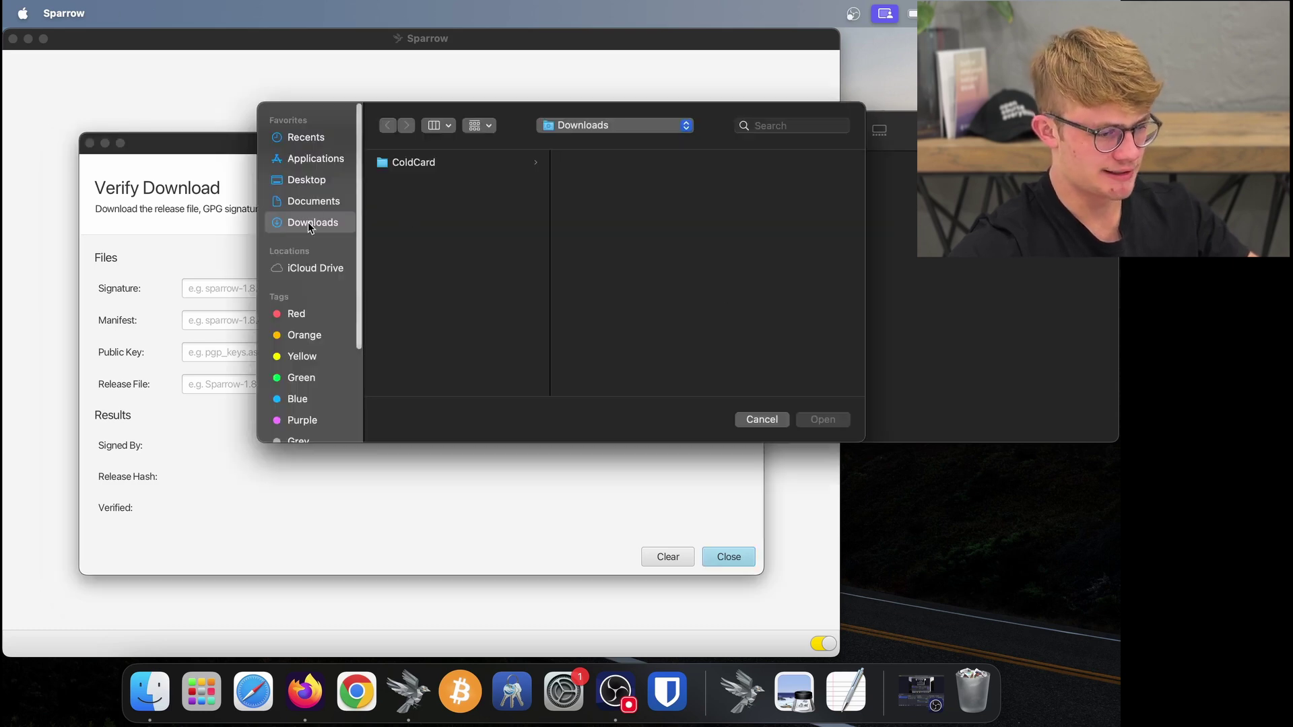
{"action": "left_click", "coordinate": [425, 168]}
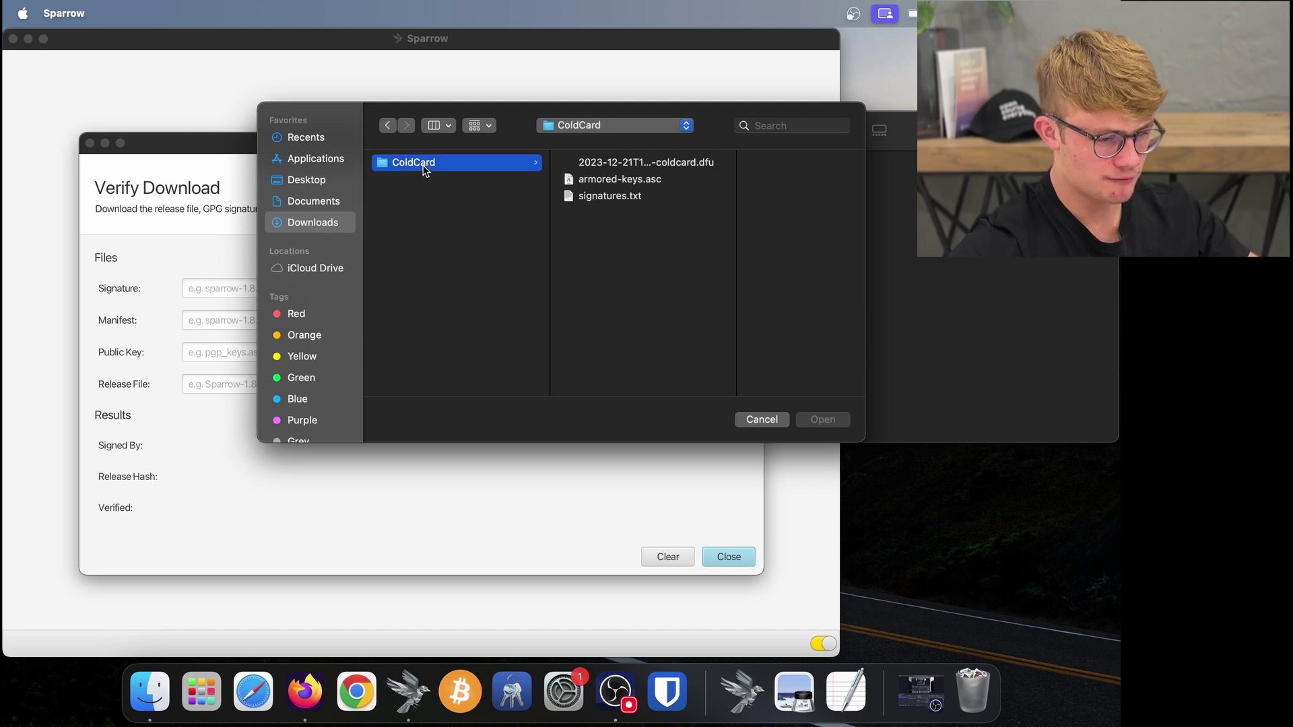
{"action": "left_click", "coordinate": [652, 182]}
{"action": "left_click", "coordinate": [822, 421]}
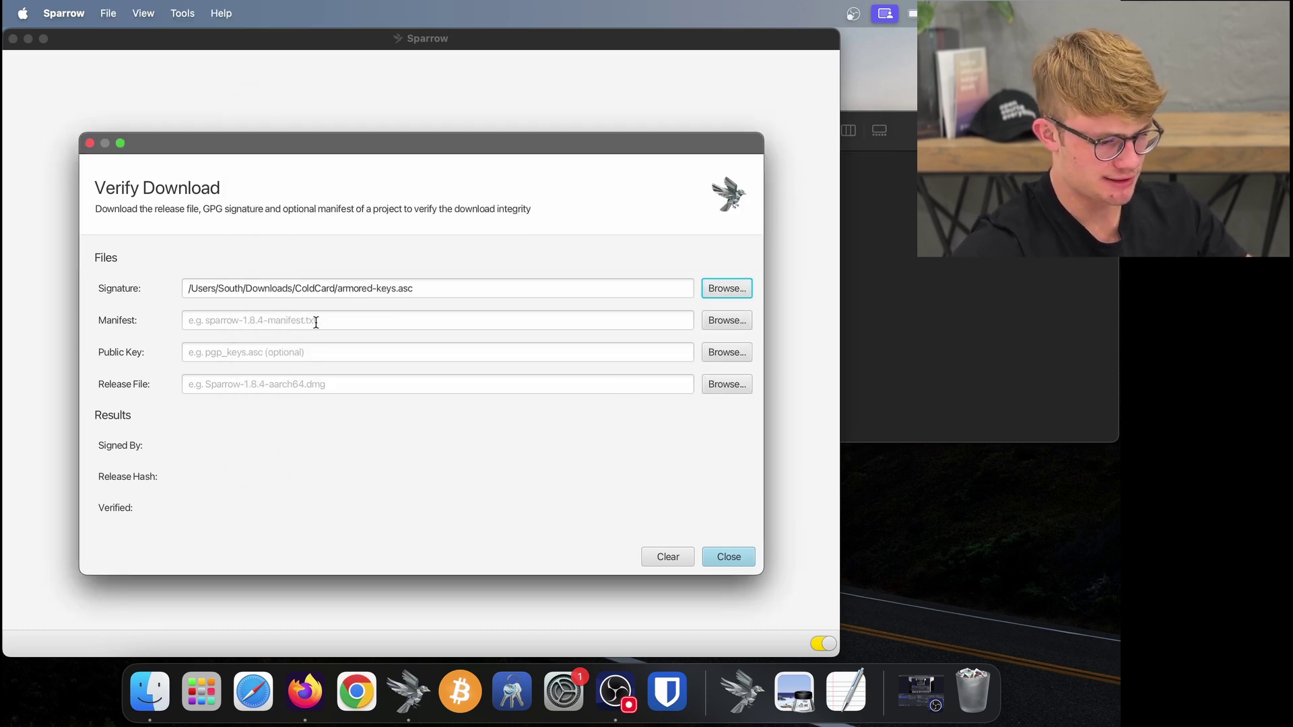
Step: Set signatures.txt as the Manifest, verifying the Mk4 v5.2.2 firmware
{"action": "left_click", "coordinate": [734, 322]}
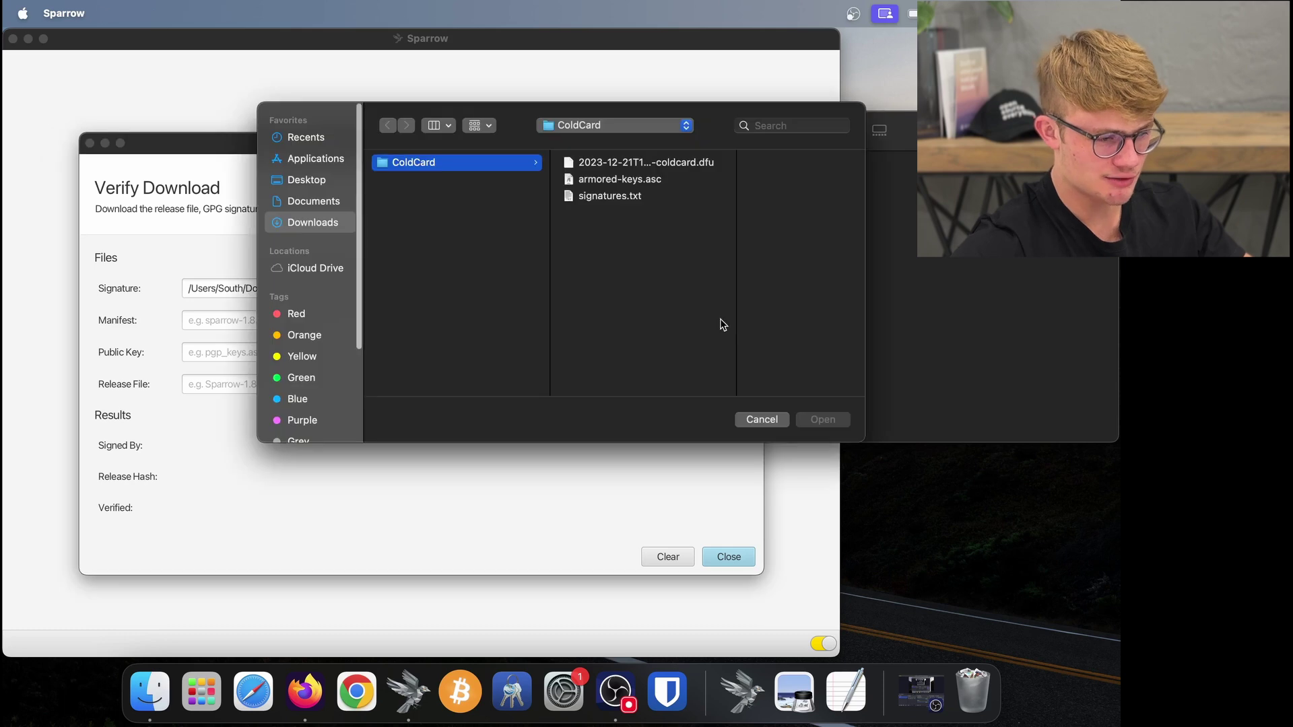
{"action": "left_click", "coordinate": [319, 230]}
{"action": "left_click", "coordinate": [425, 163]}
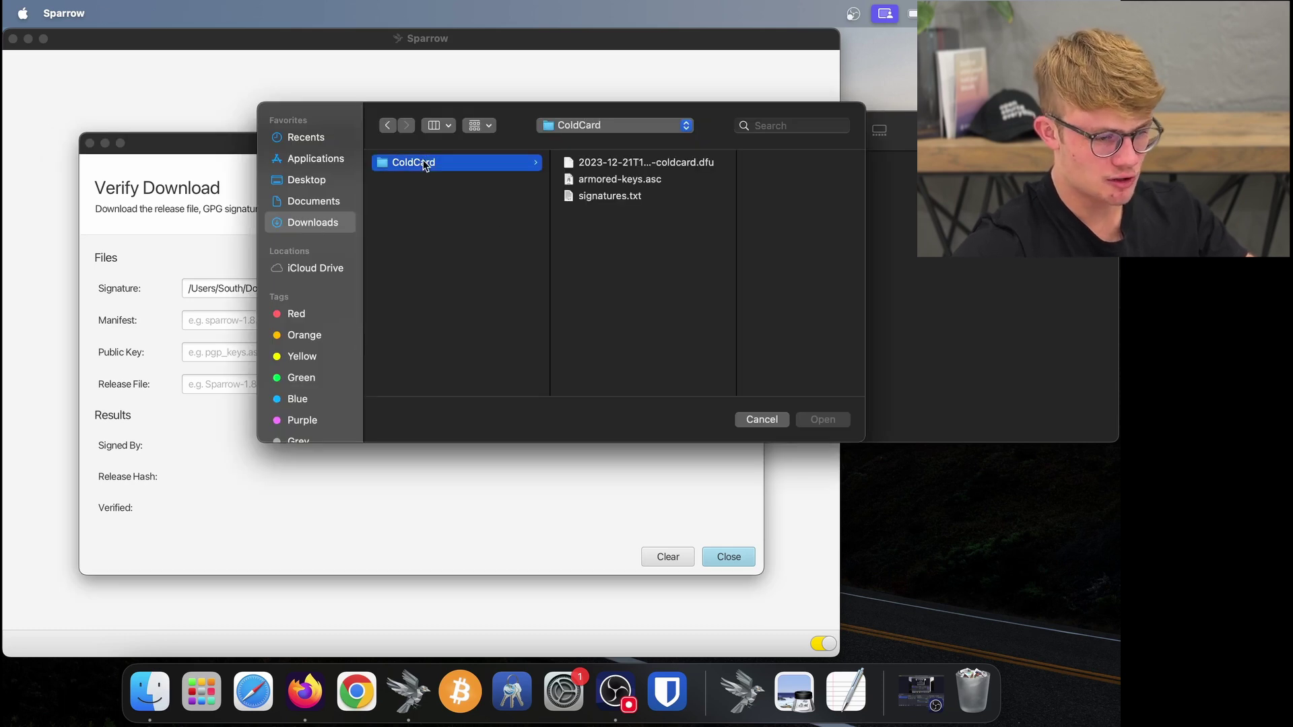
{"action": "left_click", "coordinate": [629, 200]}
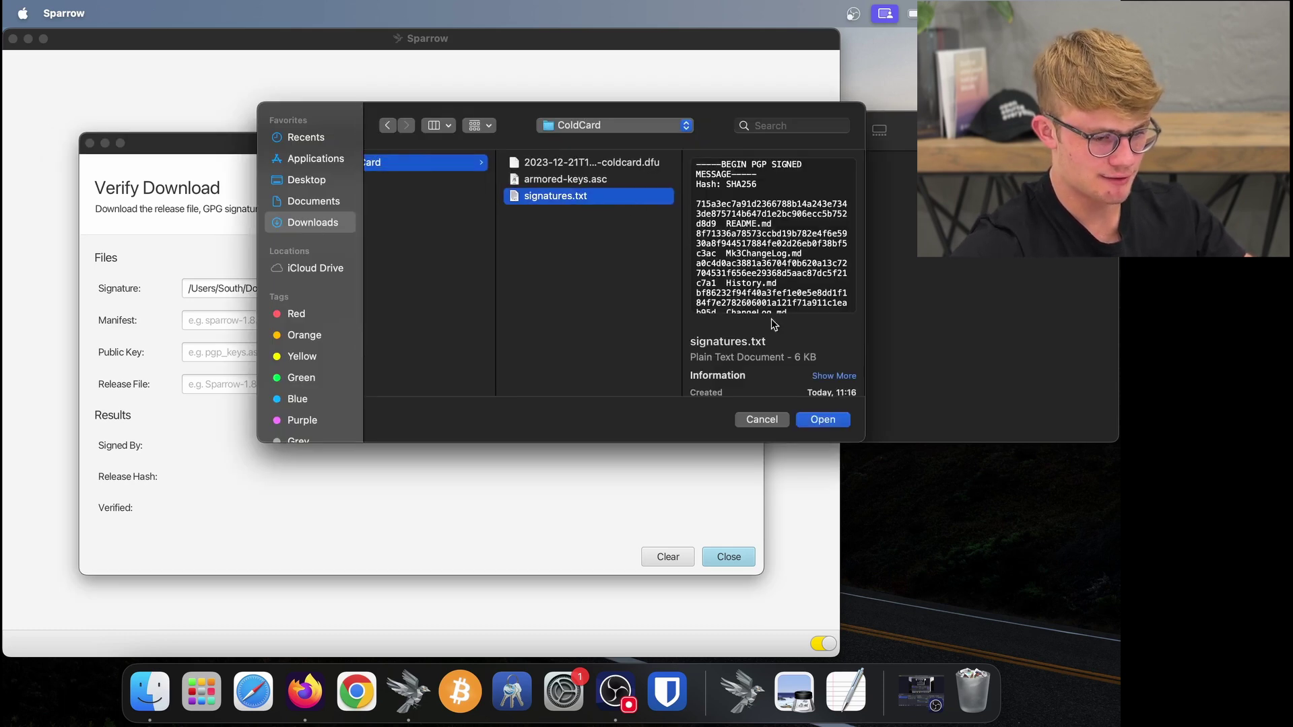
{"action": "left_click", "coordinate": [822, 419]}
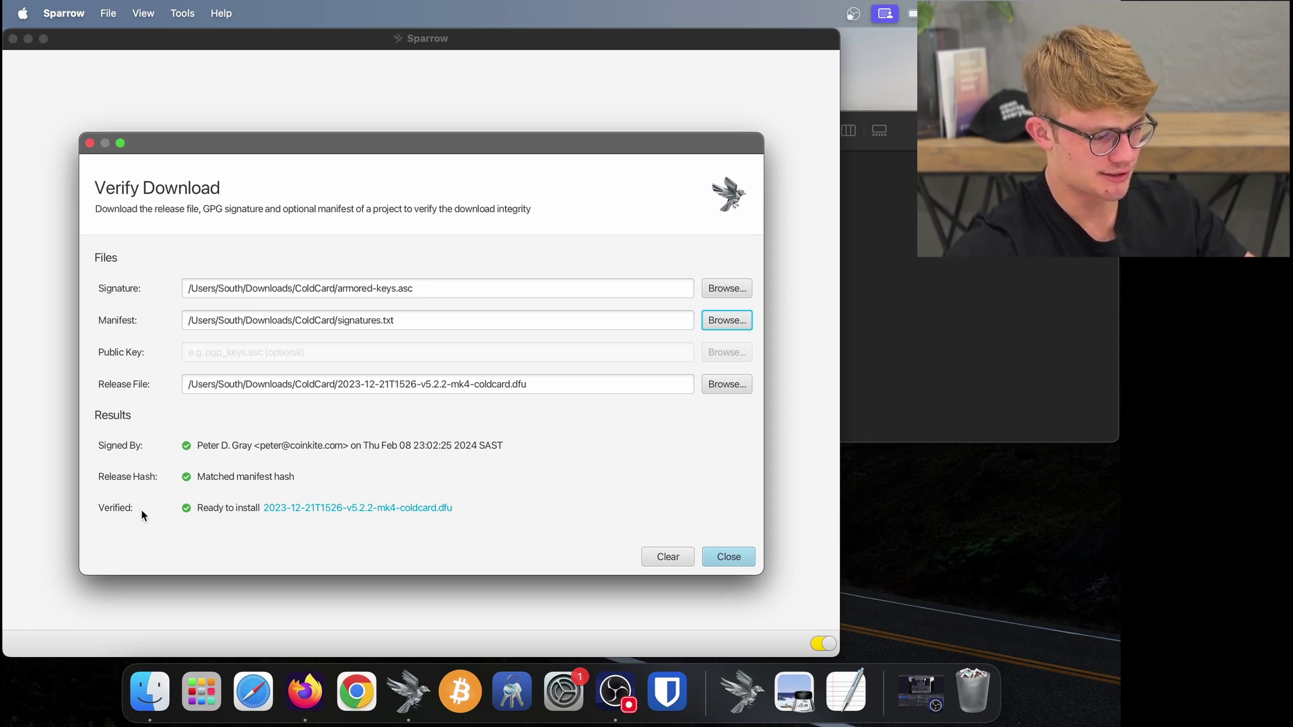
Step: Open the ColdCard folder in Finder's Downloads and select the verified .dfu firmware
{"action": "left_click", "coordinate": [412, 517]}
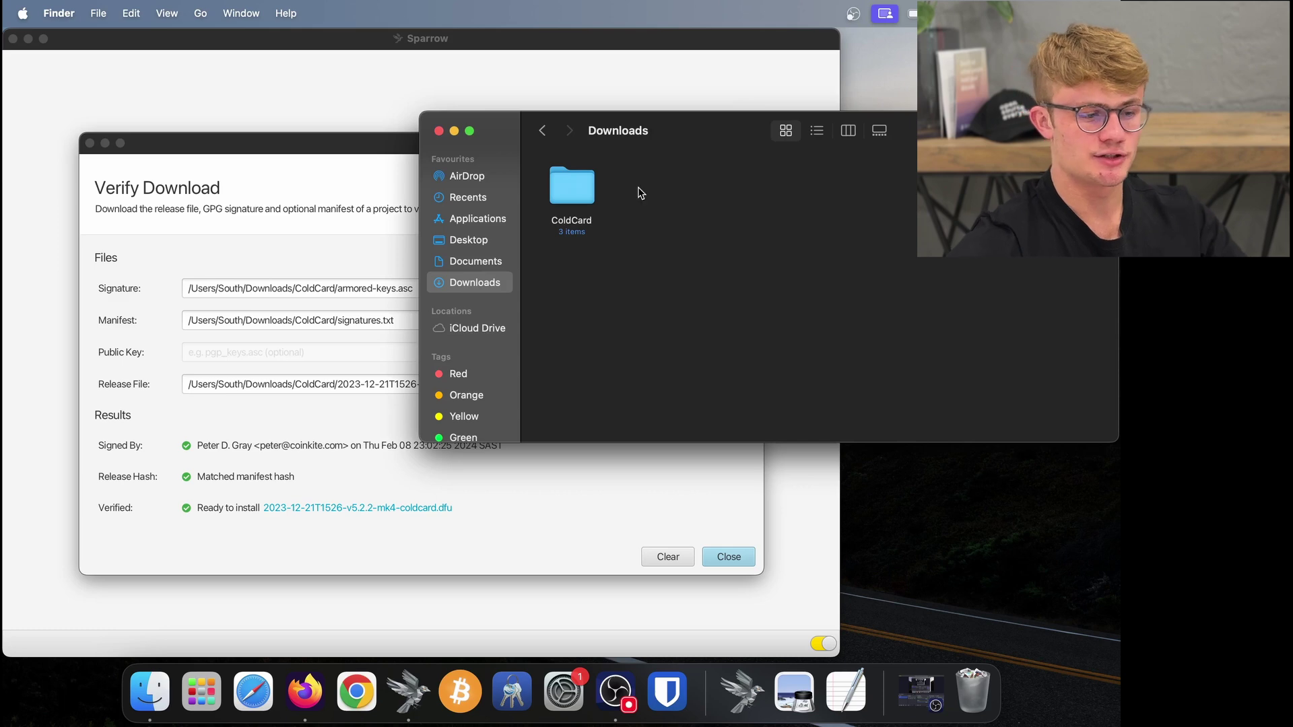
{"action": "double_click", "coordinate": [576, 184]}
{"action": "left_click", "coordinate": [579, 203]}
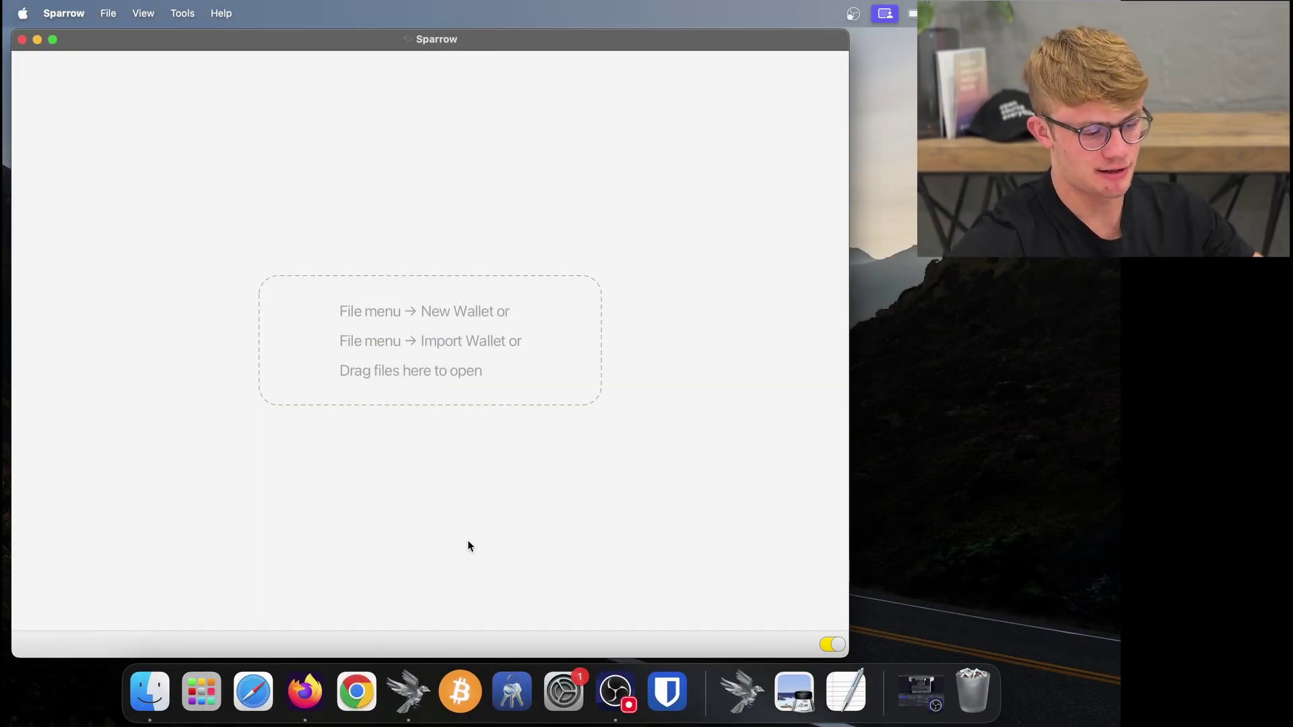
Step: Go to seedsigner.com and open the v0.7.0 GitHub release page, scrolling to its Assets
{"action": "left_click", "coordinate": [306, 690]}
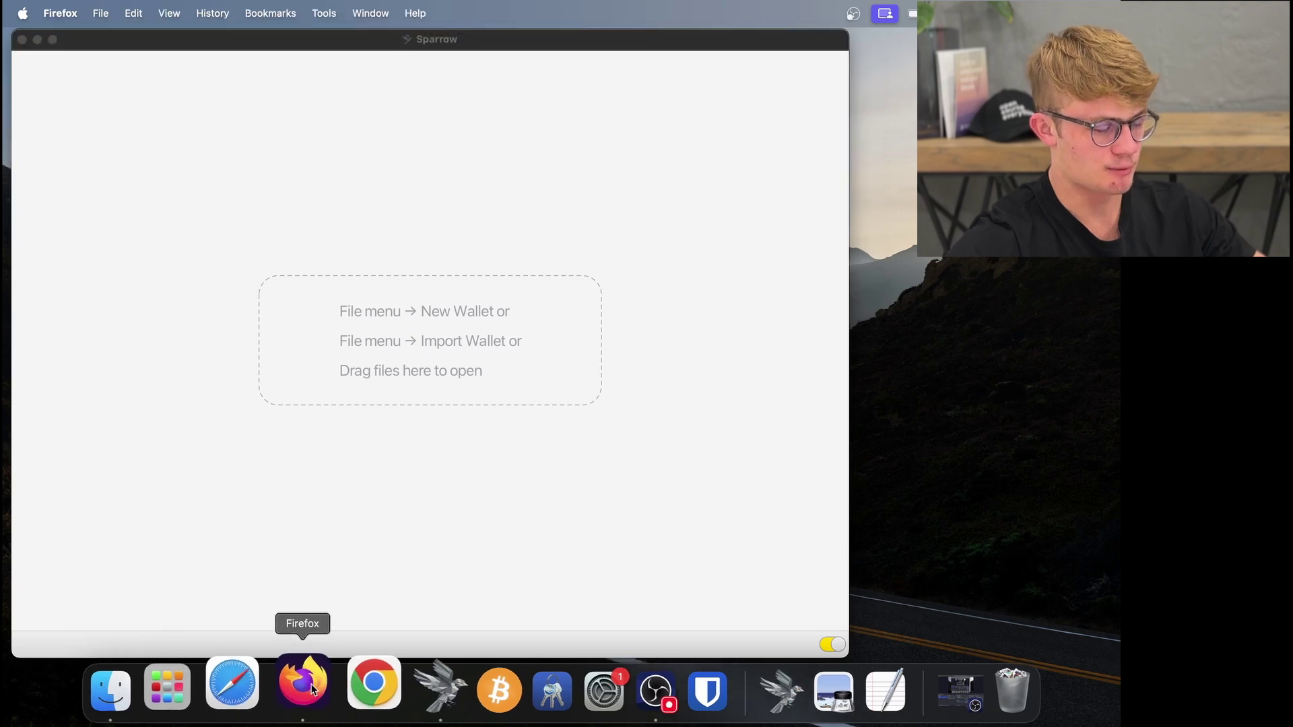
{"action": "type", "text": "seedsigner.cio"}
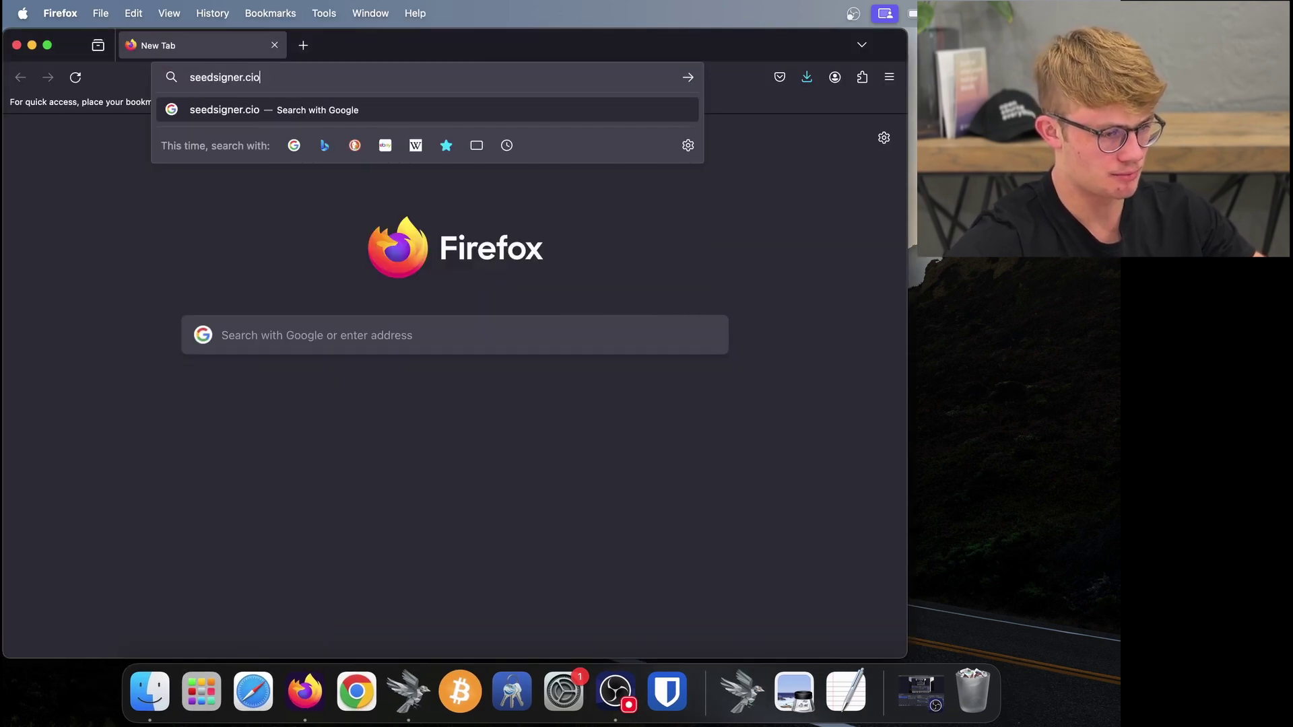
{"action": "key", "text": "BackSpace"}
{"action": "key", "text": "BackSpace"}
{"action": "type", "text": "om"}
{"action": "key", "text": "Return"}
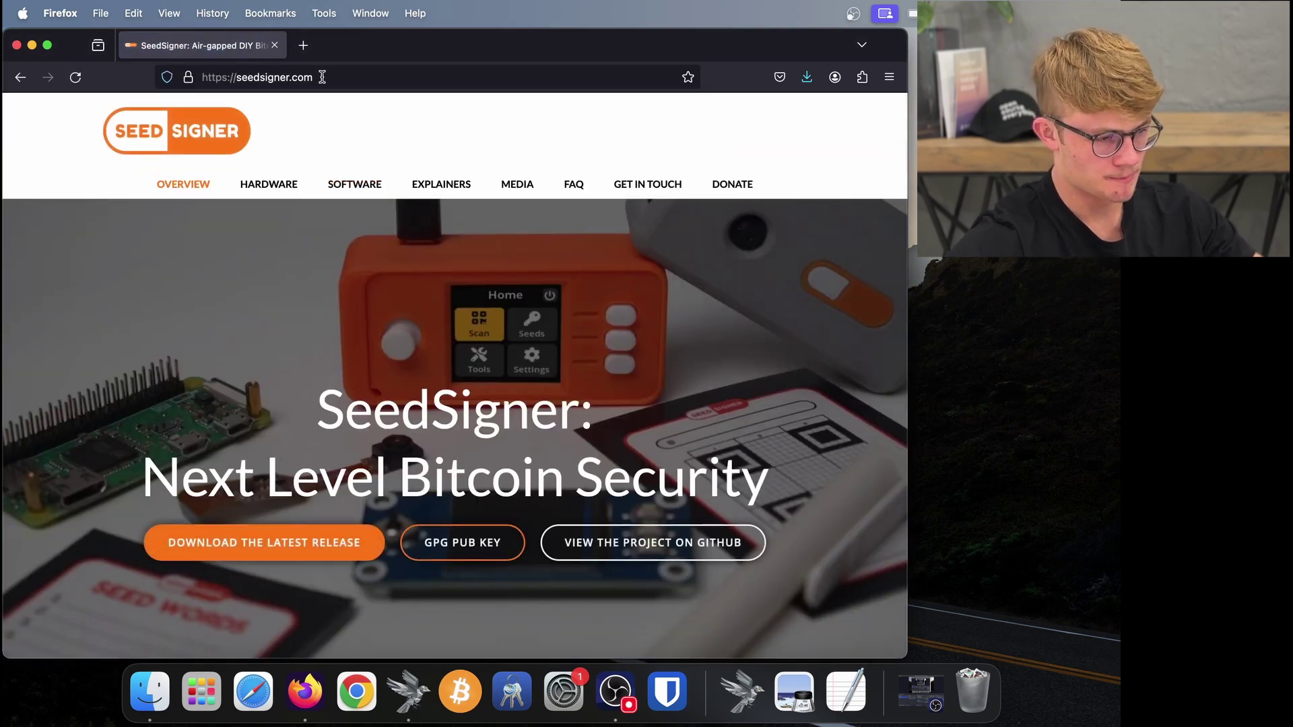
{"action": "scroll", "coordinate": [372, 256], "scroll_direction": "down", "scroll_amount": 3}
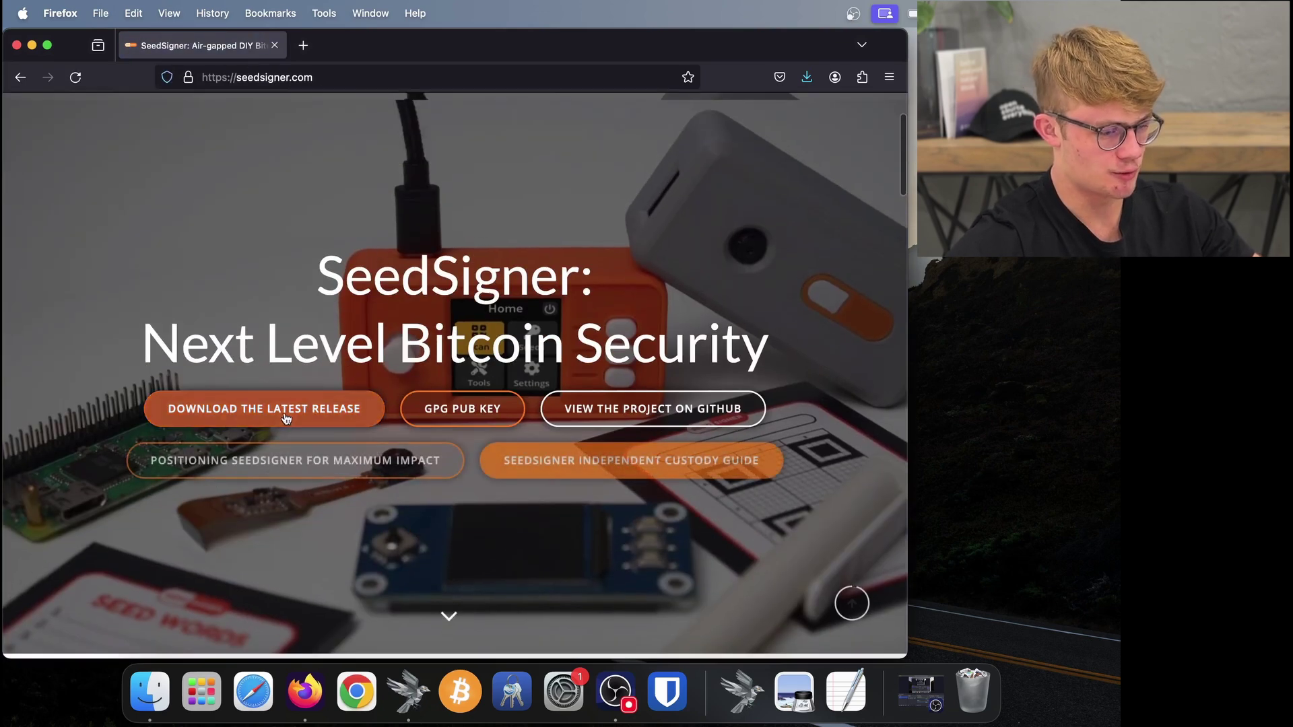
{"action": "left_click", "coordinate": [284, 413]}
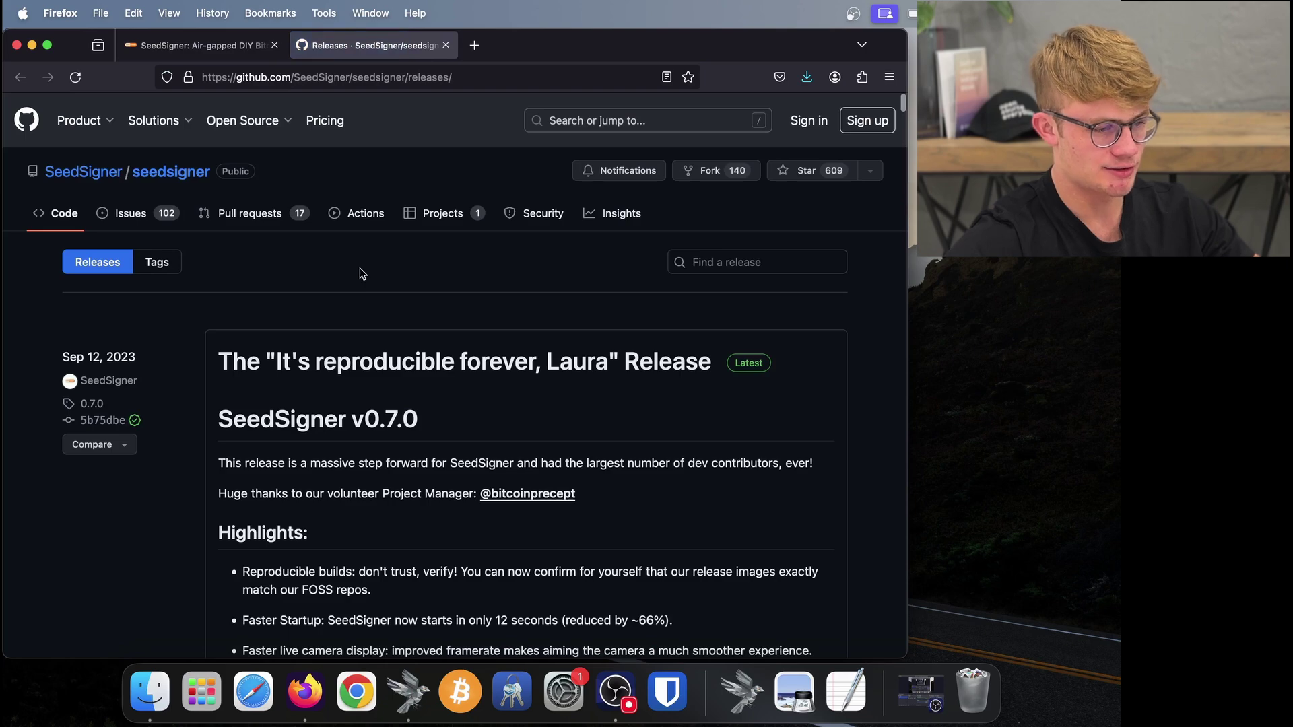
{"action": "scroll", "coordinate": [361, 273], "scroll_direction": "down", "scroll_amount": 2}
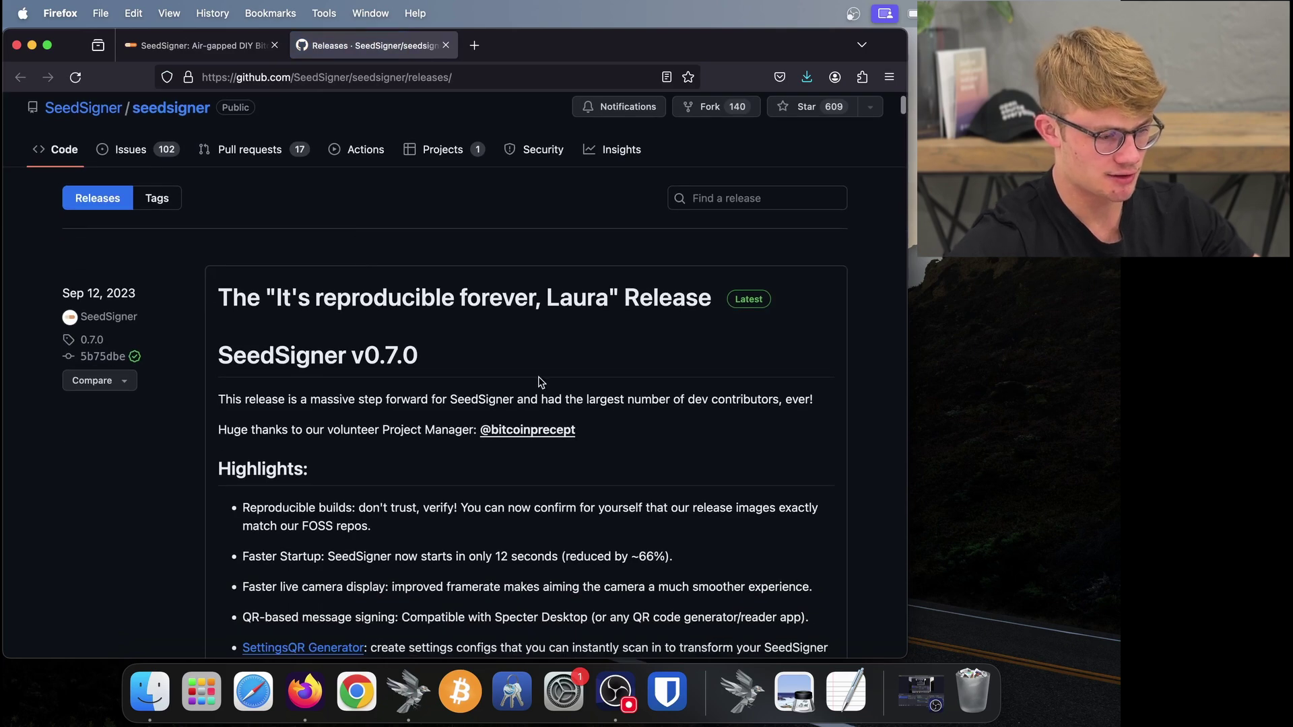
{"action": "scroll", "coordinate": [539, 382], "scroll_direction": "down", "scroll_amount": 7}
{"action": "scroll", "coordinate": [538, 381], "scroll_direction": "down", "scroll_amount": 15}
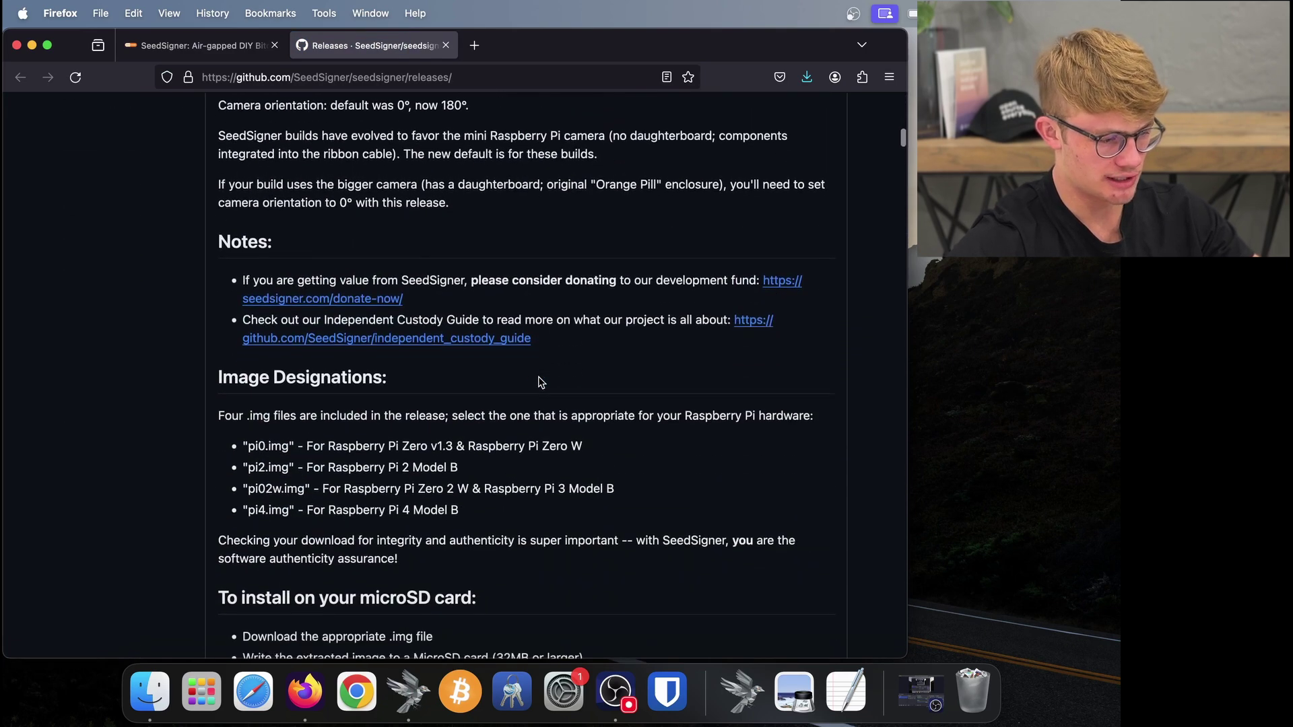
{"action": "scroll", "coordinate": [539, 382], "scroll_direction": "down", "scroll_amount": 15}
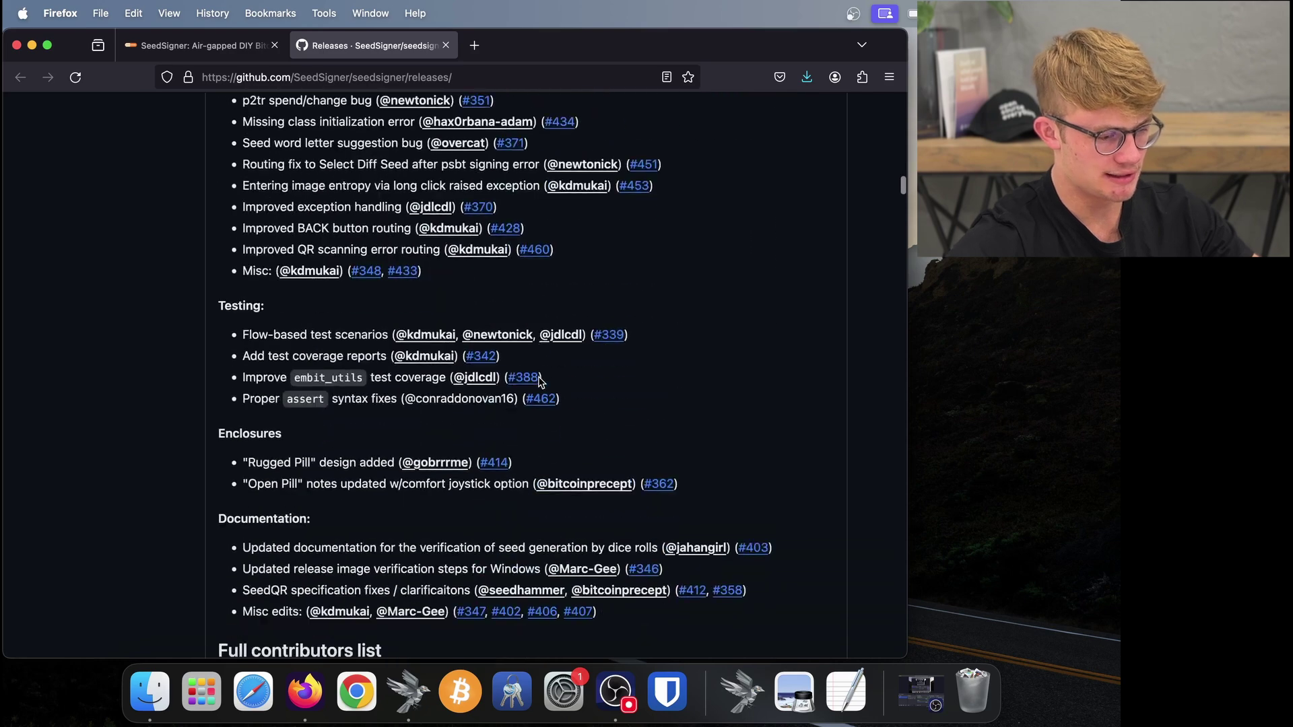
{"action": "scroll", "coordinate": [538, 381], "scroll_direction": "down", "scroll_amount": 10}
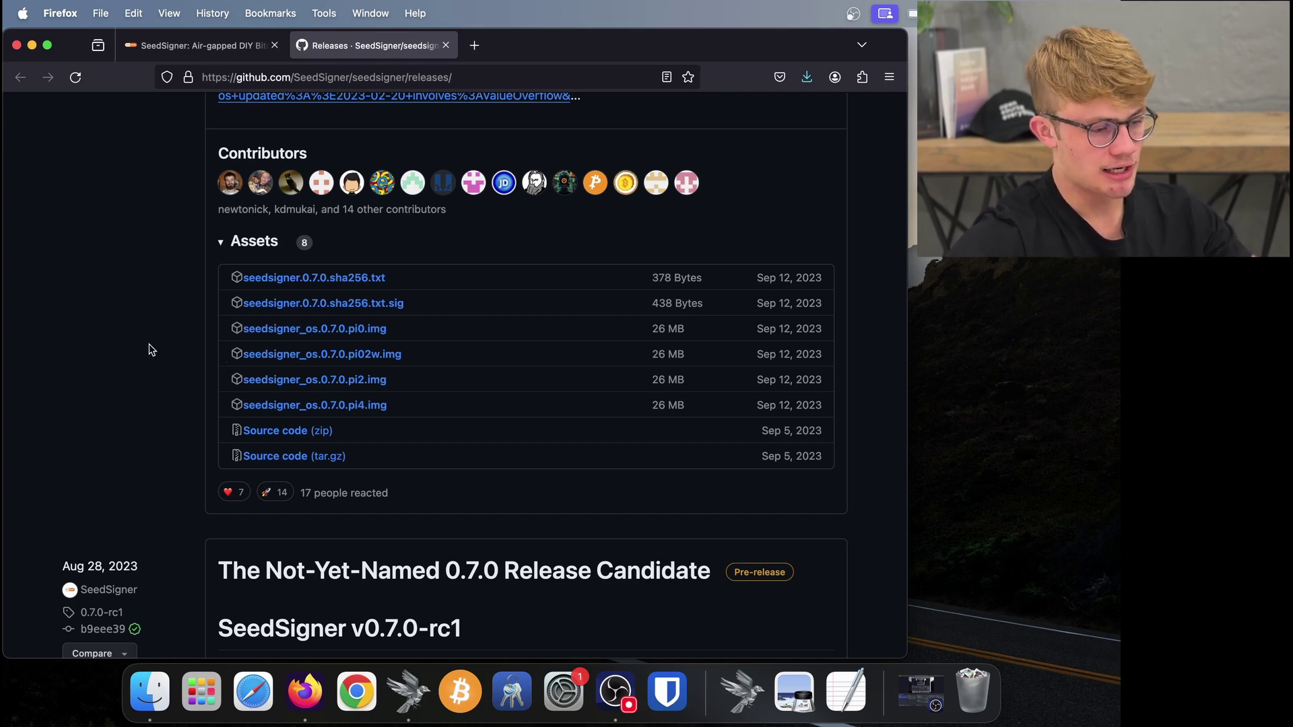
Step: Download seedsigner_os.0.7.0.pi0.img, seedsigner.0.7.0.sha256.txt and seedsigner.0.7.0.sha256.txt.sig
{"action": "left_click", "coordinate": [351, 335]}
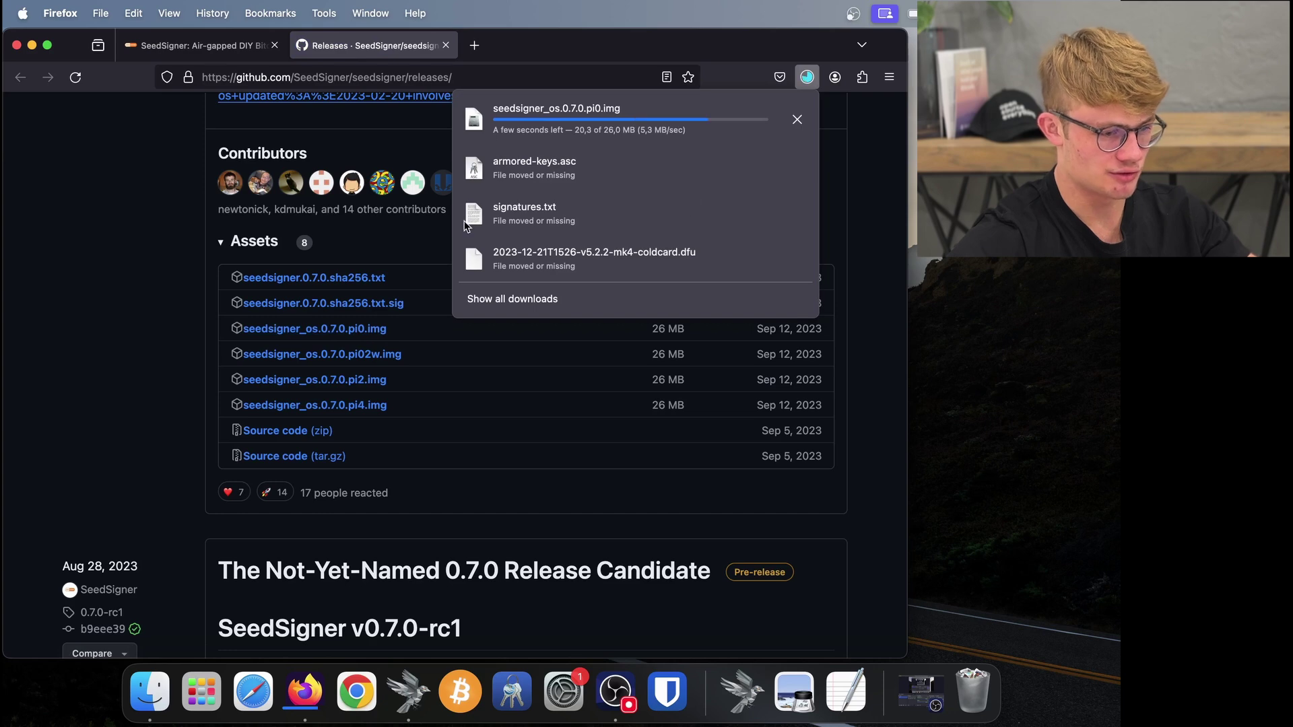
{"action": "left_click", "coordinate": [119, 296]}
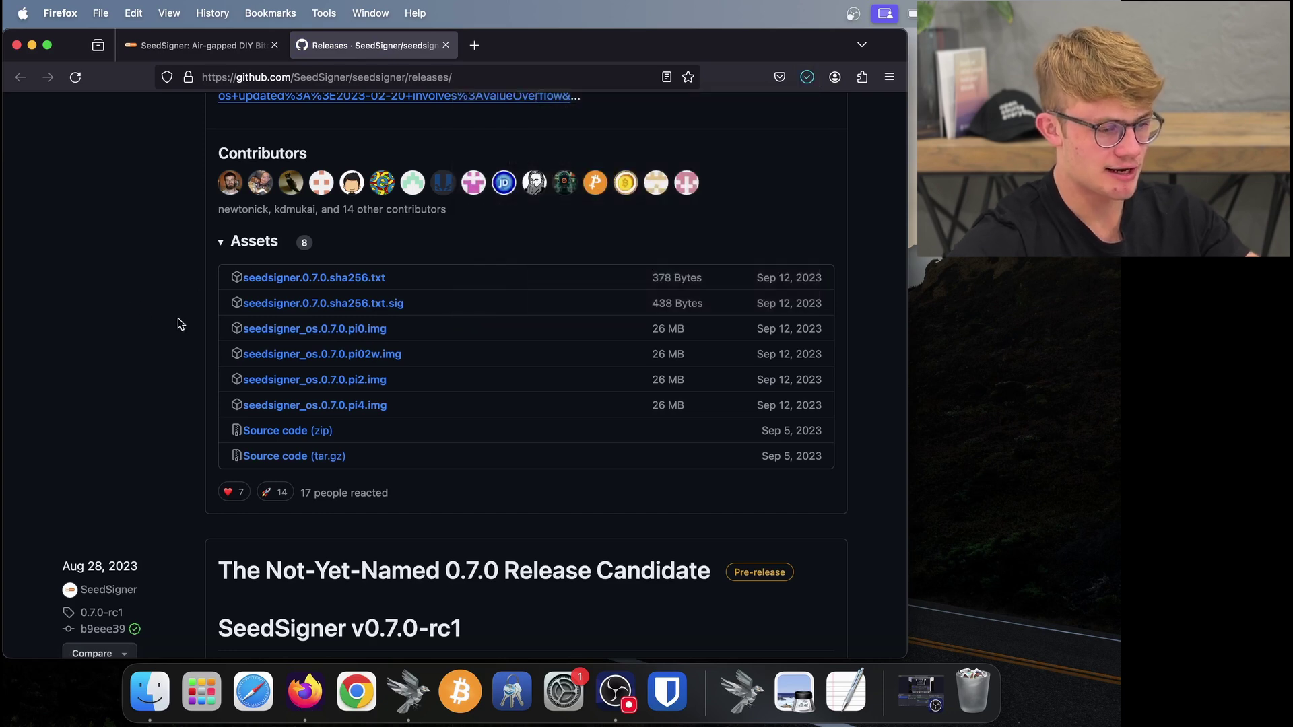
{"action": "left_click", "coordinate": [370, 282]}
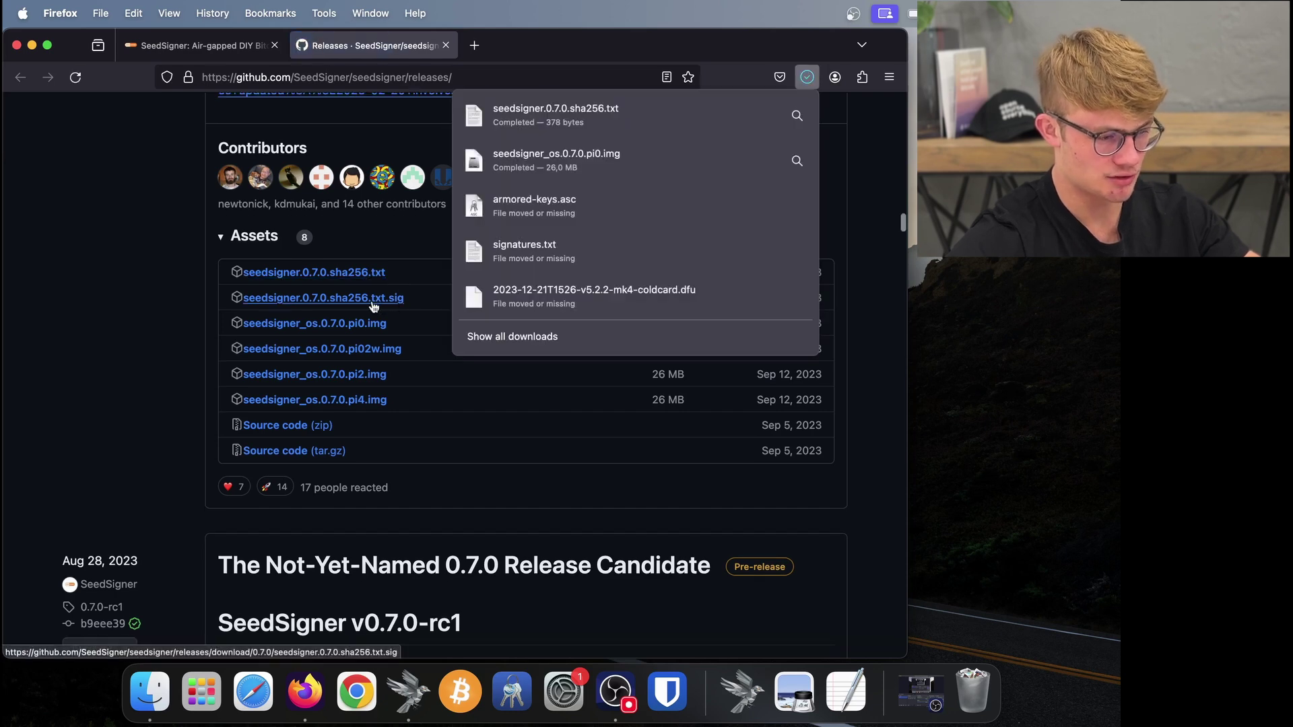
{"action": "left_click", "coordinate": [379, 300]}
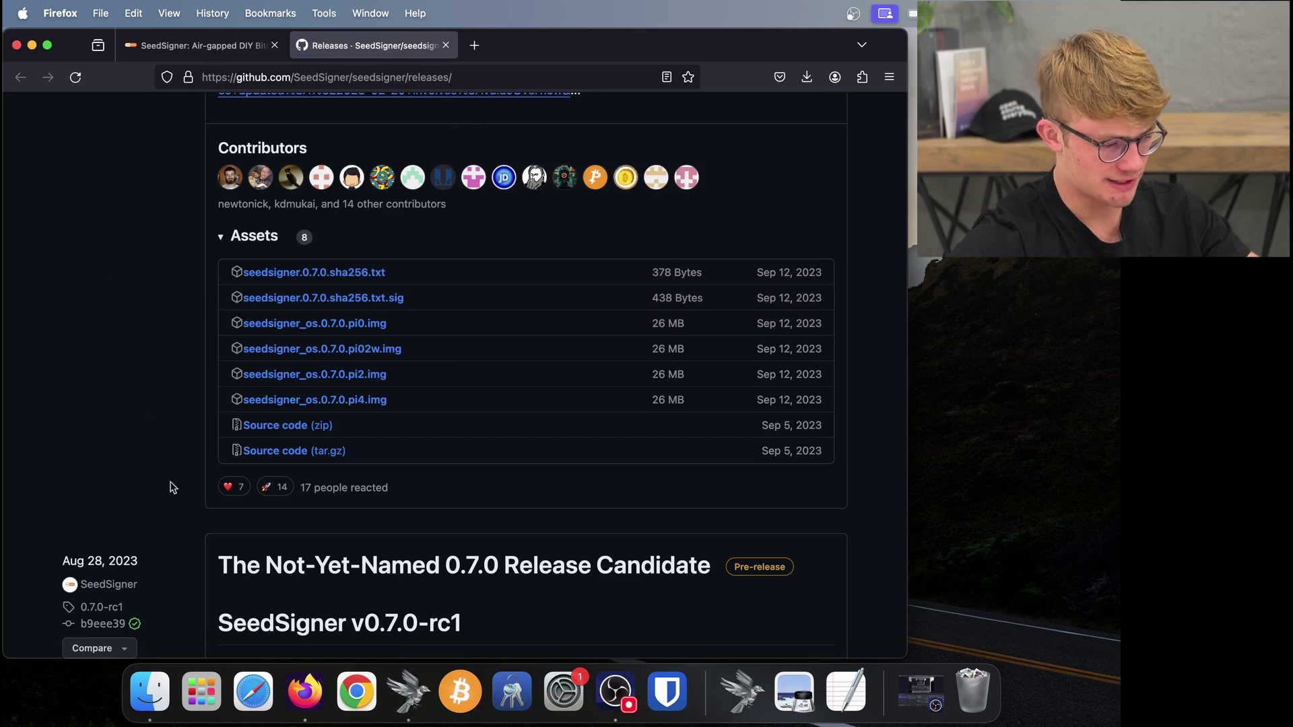
Step: Create a new folder named SeedSigner in Finder's Downloads
{"action": "left_click", "coordinate": [160, 665]}
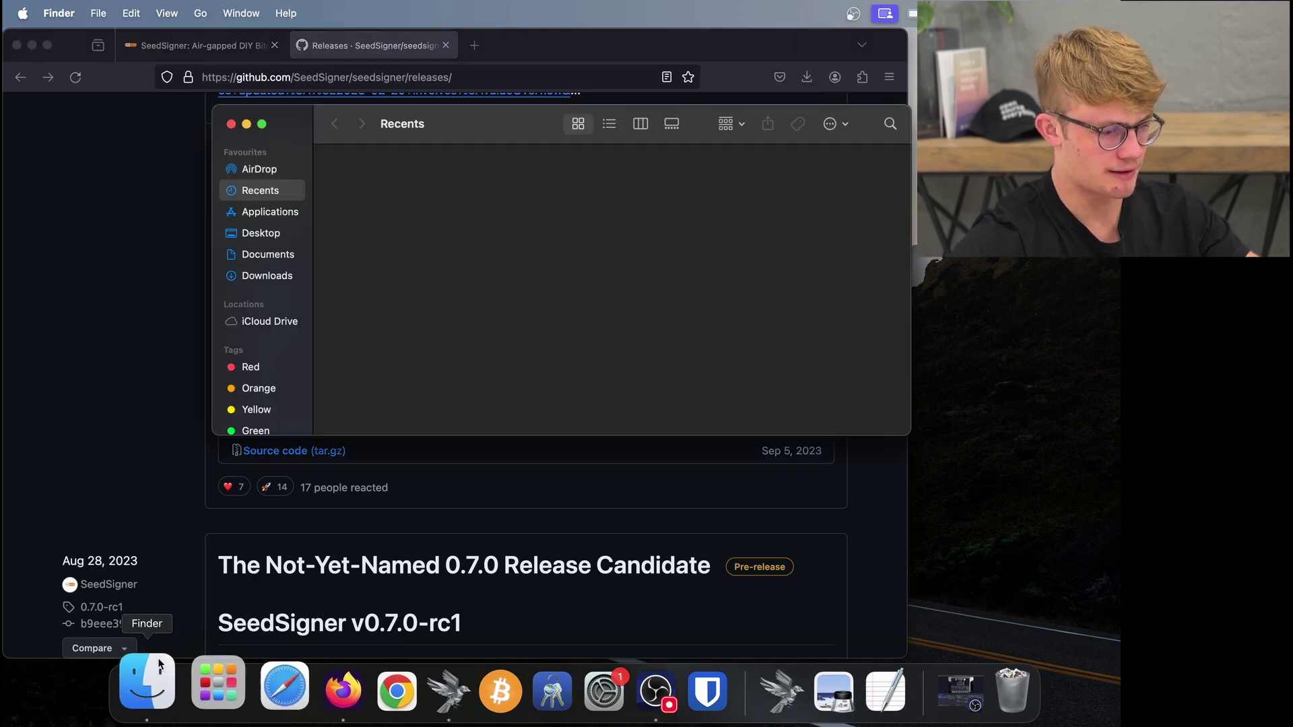
{"action": "left_click", "coordinate": [272, 277]}
{"action": "left_click_drag", "start_coordinate": [558, 275], "coordinate": [381, 191]}
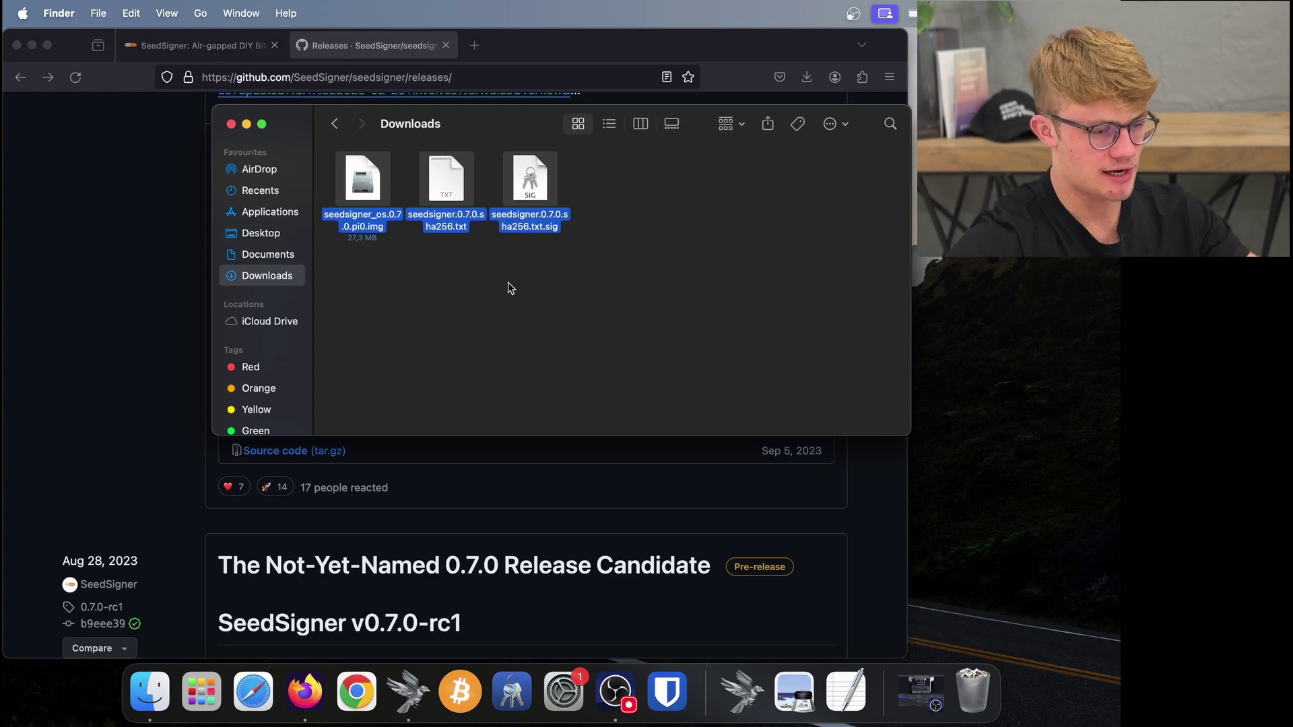
{"action": "left_click", "coordinate": [442, 317]}
{"action": "right_click", "coordinate": [442, 317]}
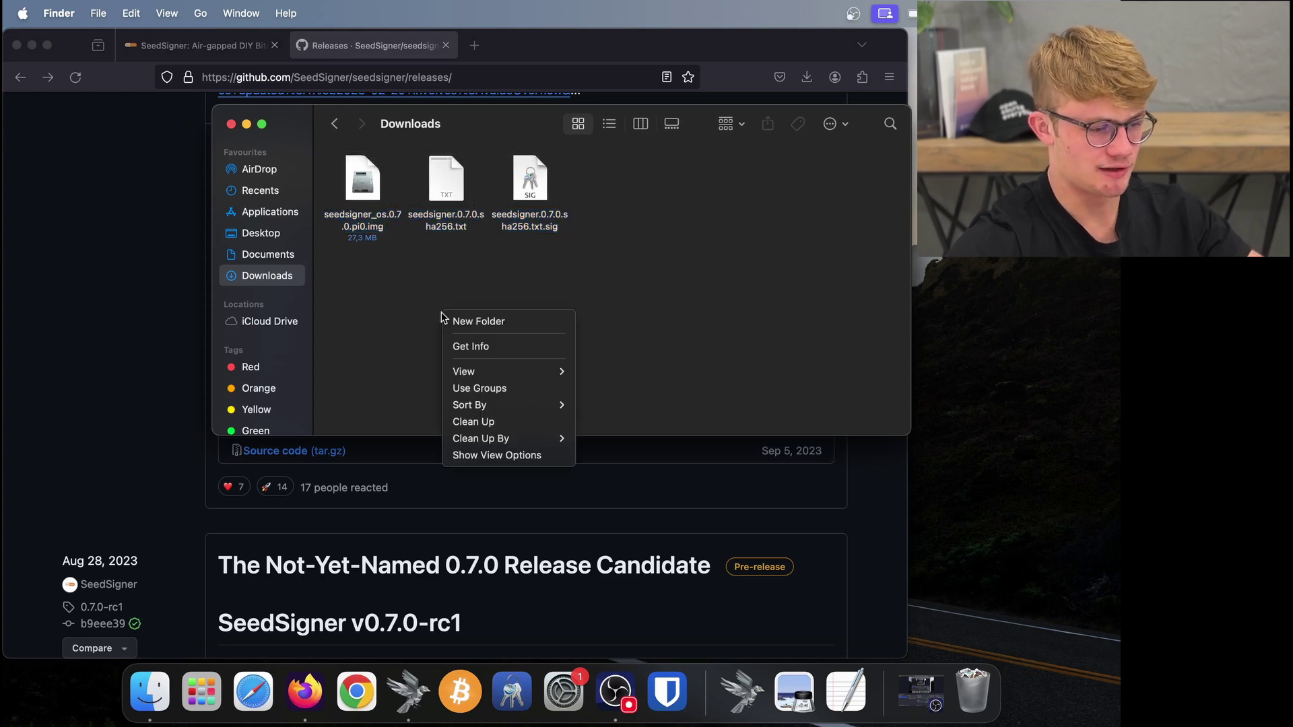
{"action": "left_click", "coordinate": [476, 322]}
{"action": "type", "text": "S"}
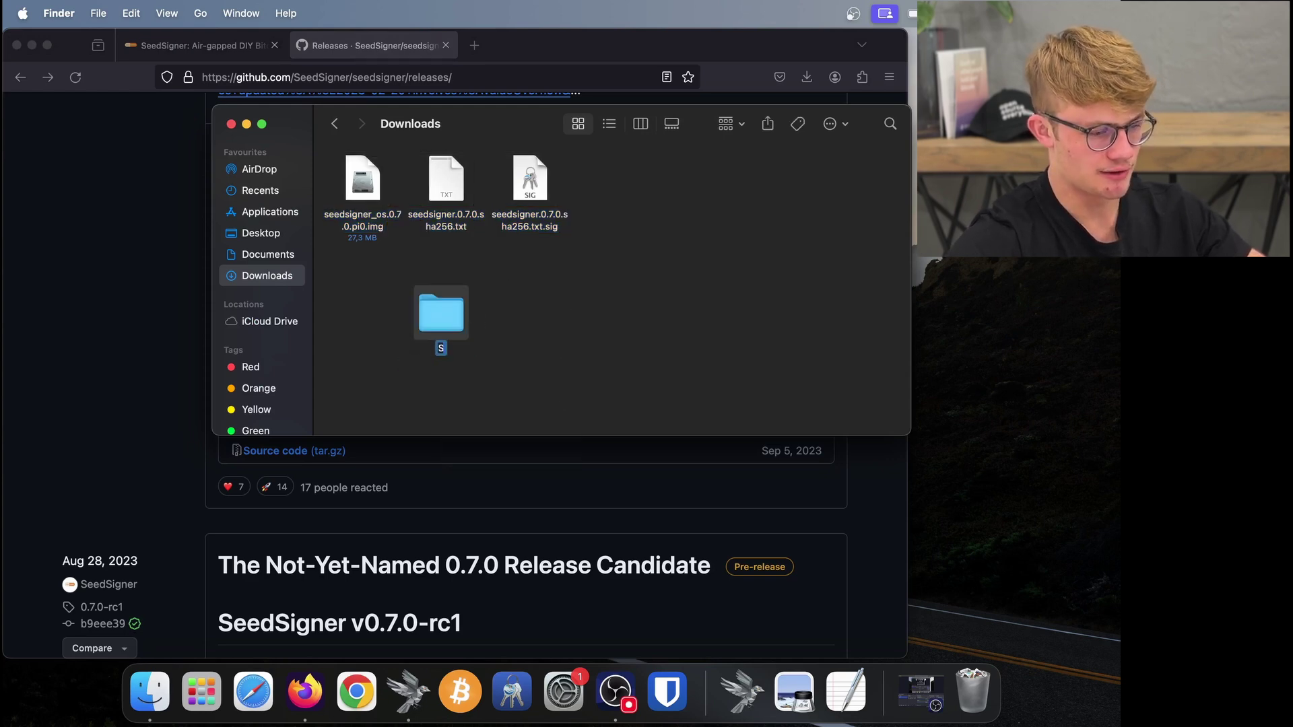
{"action": "type", "text": "eedSigner"}
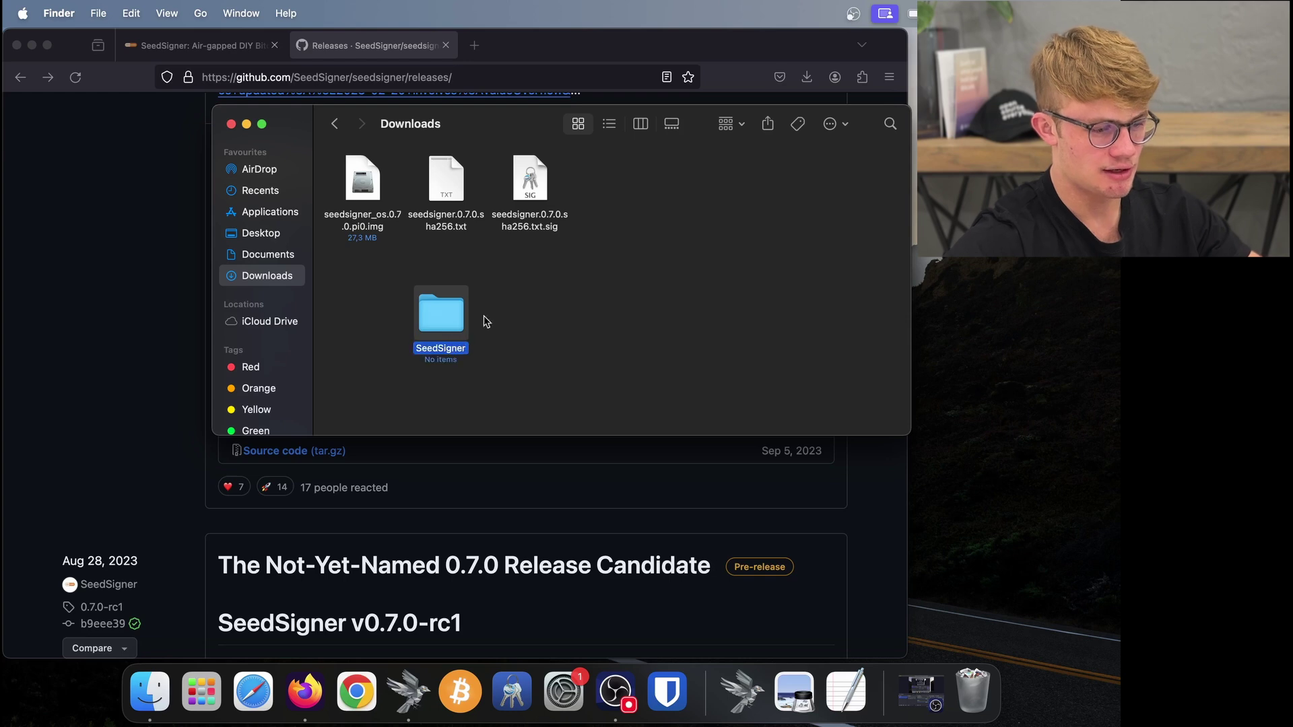
{"action": "left_click", "coordinate": [626, 224]}
Step: Move the three SeedSigner files into the SeedSigner folder and close Finder
{"action": "left_click_drag", "start_coordinate": [545, 207], "coordinate": [382, 173]}
{"action": "left_click", "coordinate": [546, 267]}
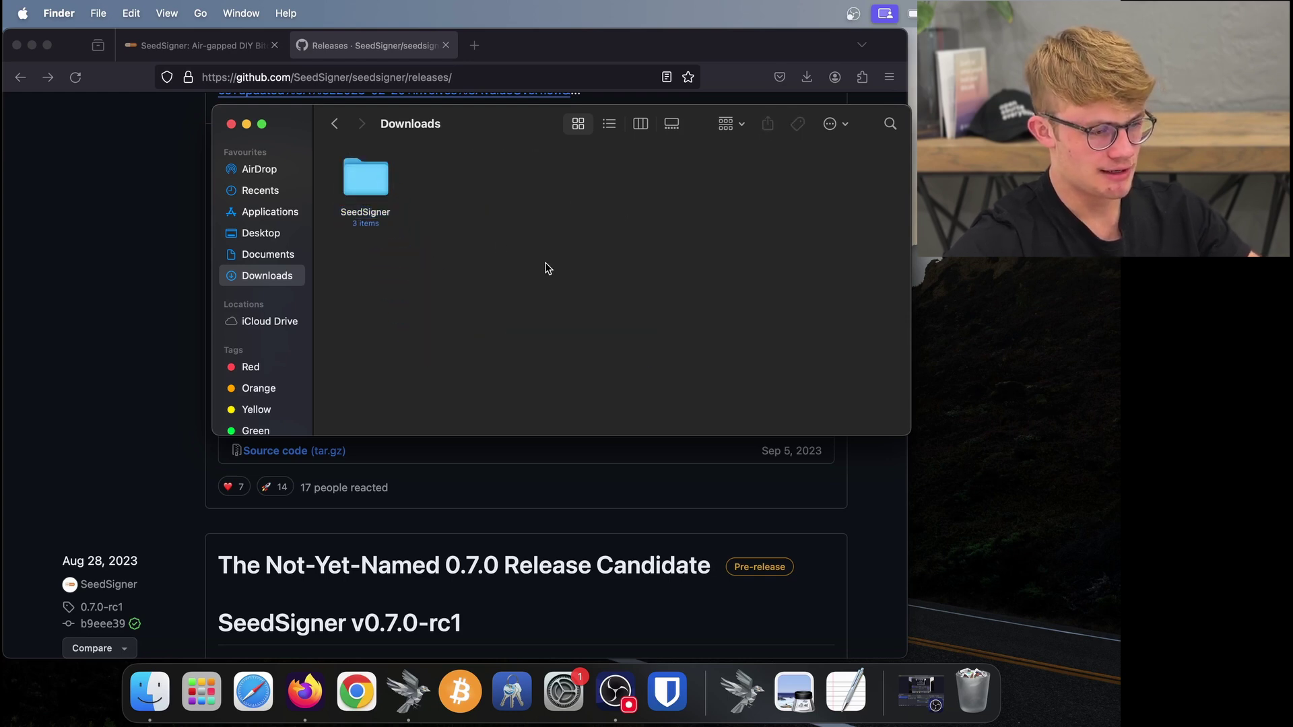
{"action": "left_click", "coordinate": [244, 125]}
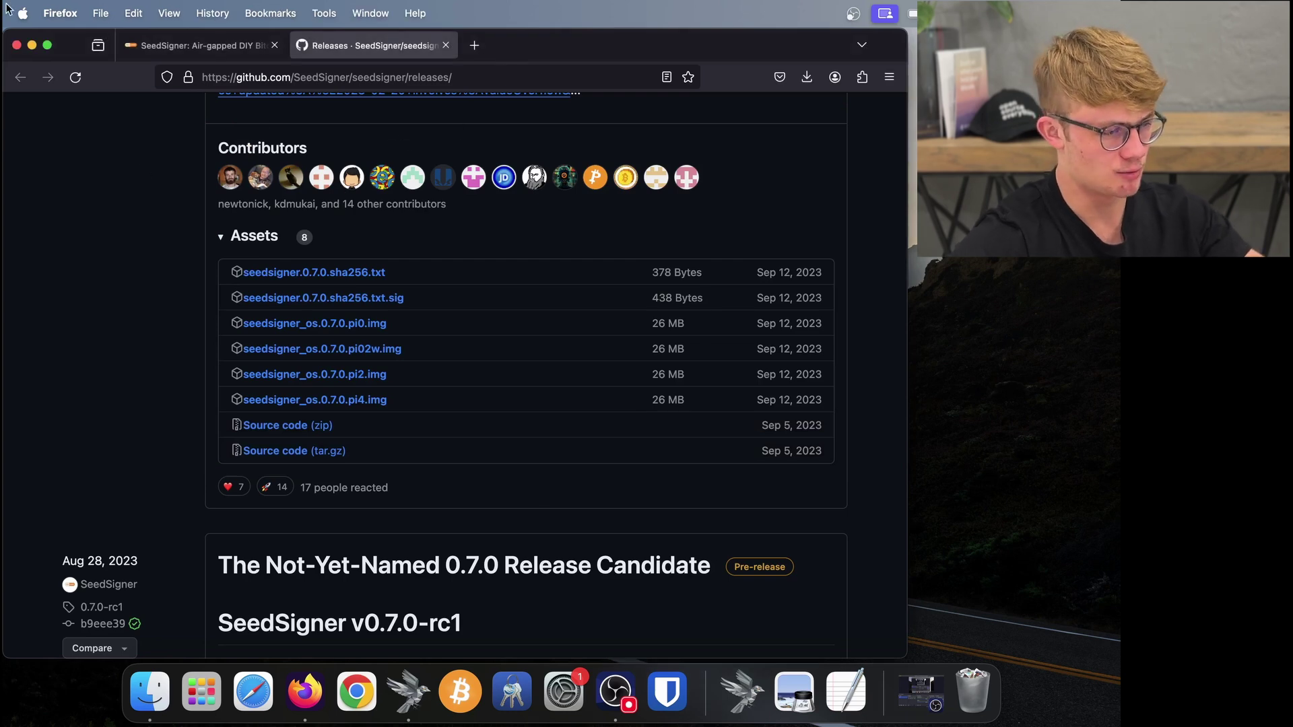
Step: Close Firefox and reopen Sparrow's Tools > Verify Download dialog with empty fields
{"action": "left_click", "coordinate": [17, 45]}
{"action": "left_click", "coordinate": [268, 256]}
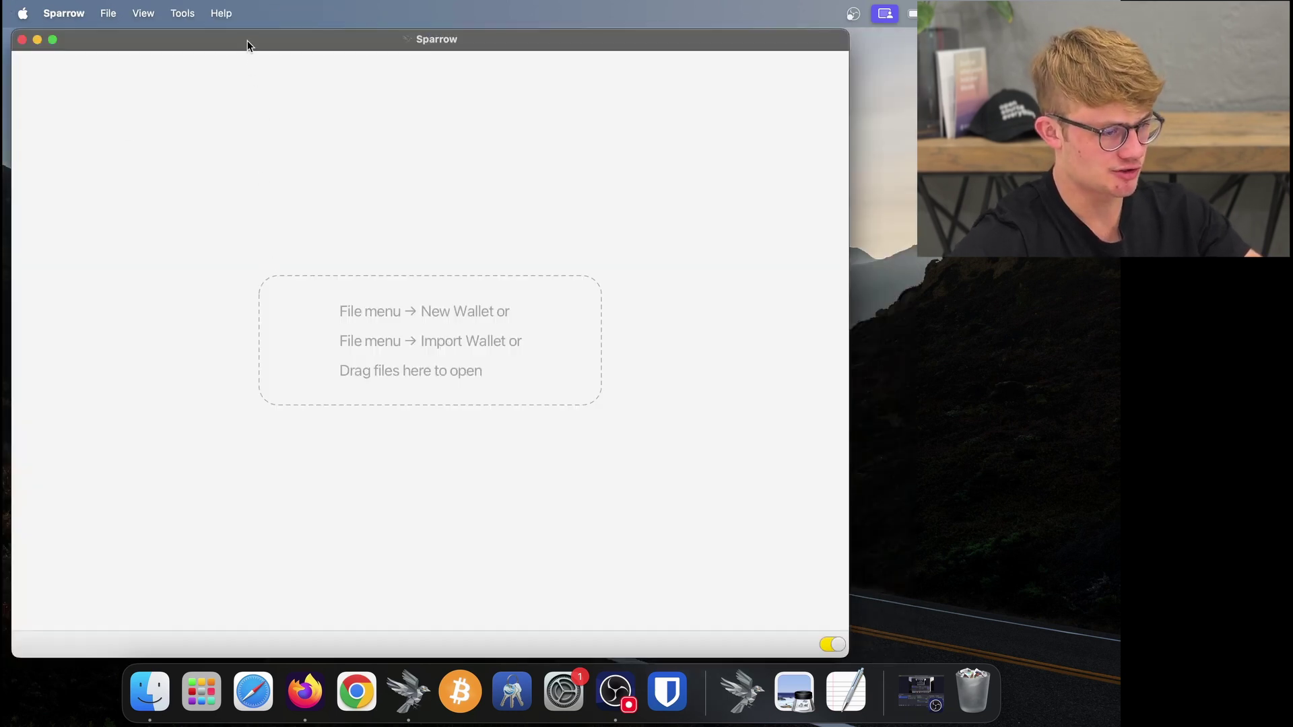
{"action": "left_click_drag", "start_coordinate": [247, 43], "coordinate": [245, 42]}
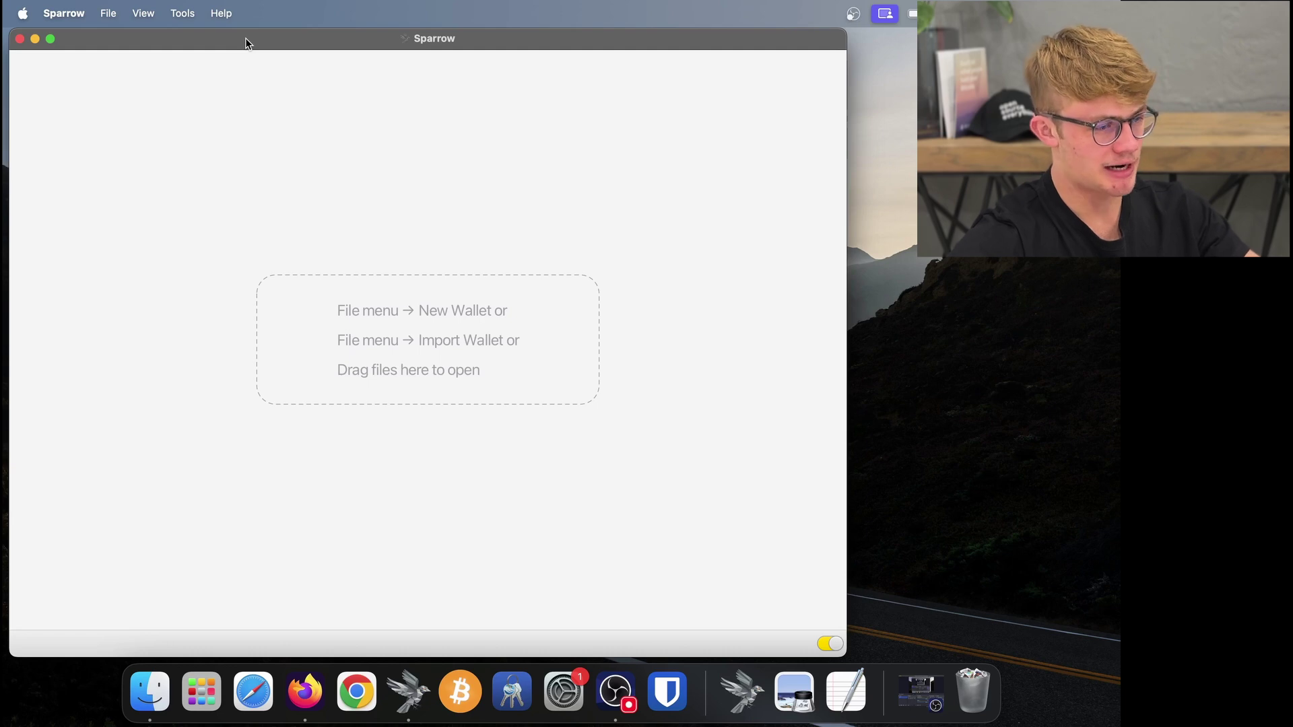
{"action": "left_click", "coordinate": [185, 15]}
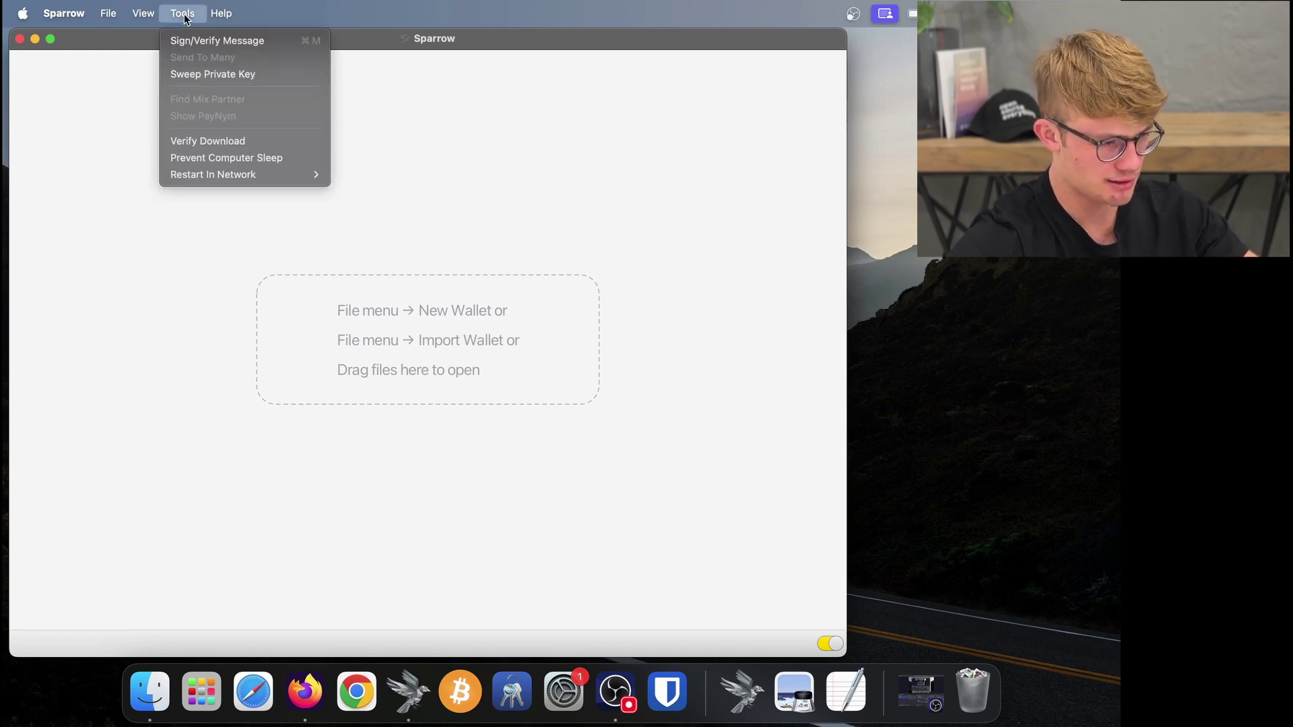
{"action": "left_click", "coordinate": [212, 143]}
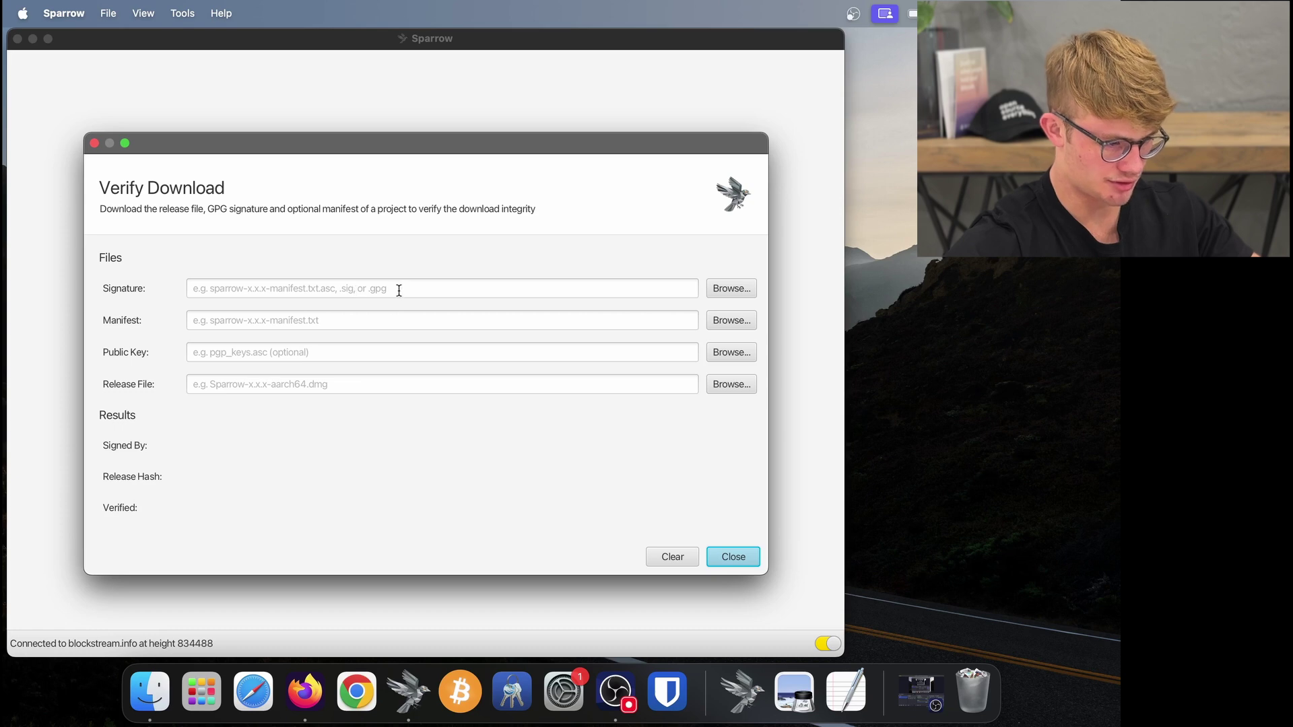
Step: Load the SeedSigner .sha256.txt.sig signature from Downloads > SeedSigner to verify the 0.7.0 pi0 image
{"action": "left_click", "coordinate": [722, 289]}
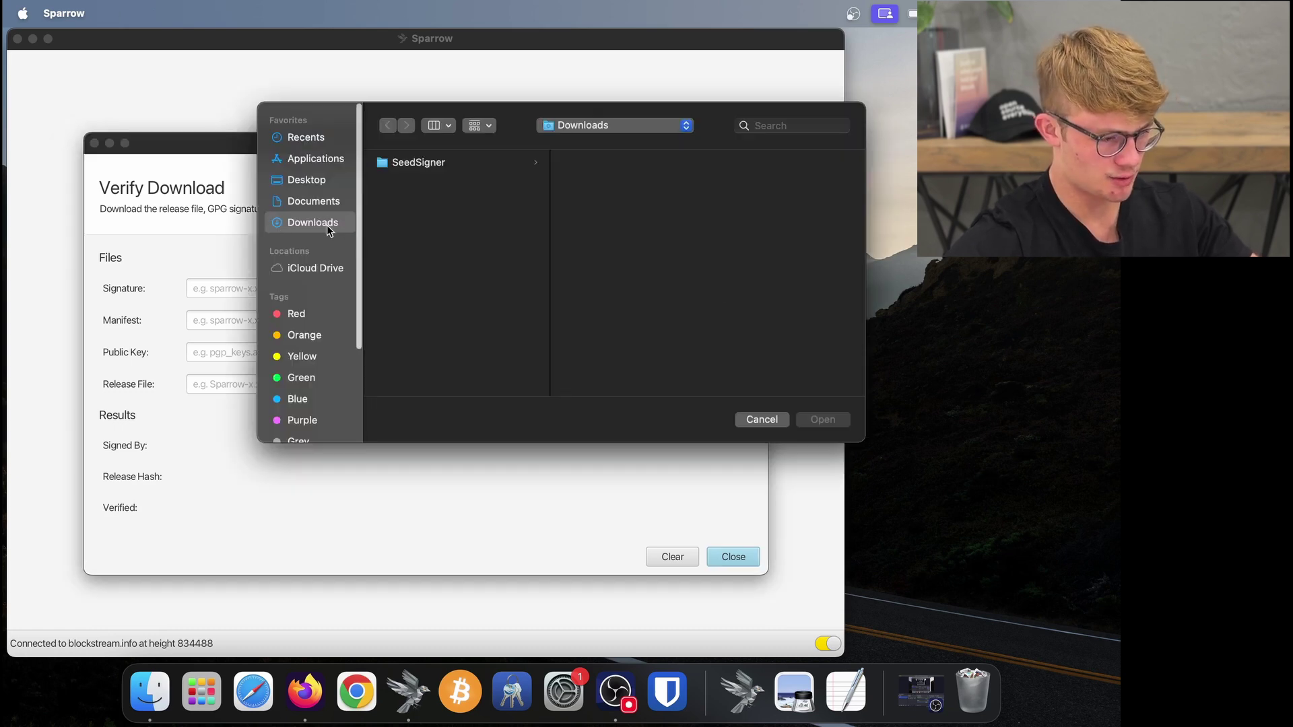
{"action": "left_click", "coordinate": [433, 164]}
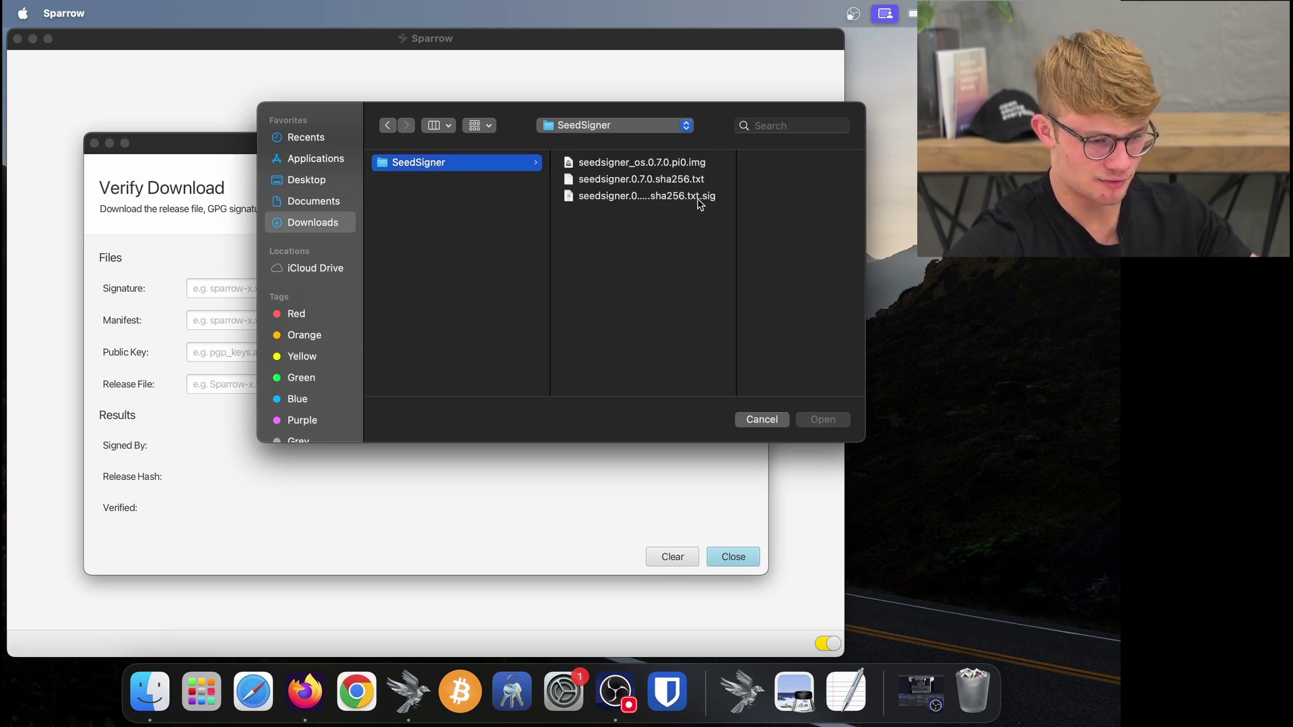
{"action": "left_click", "coordinate": [606, 197]}
{"action": "left_click", "coordinate": [822, 420]}
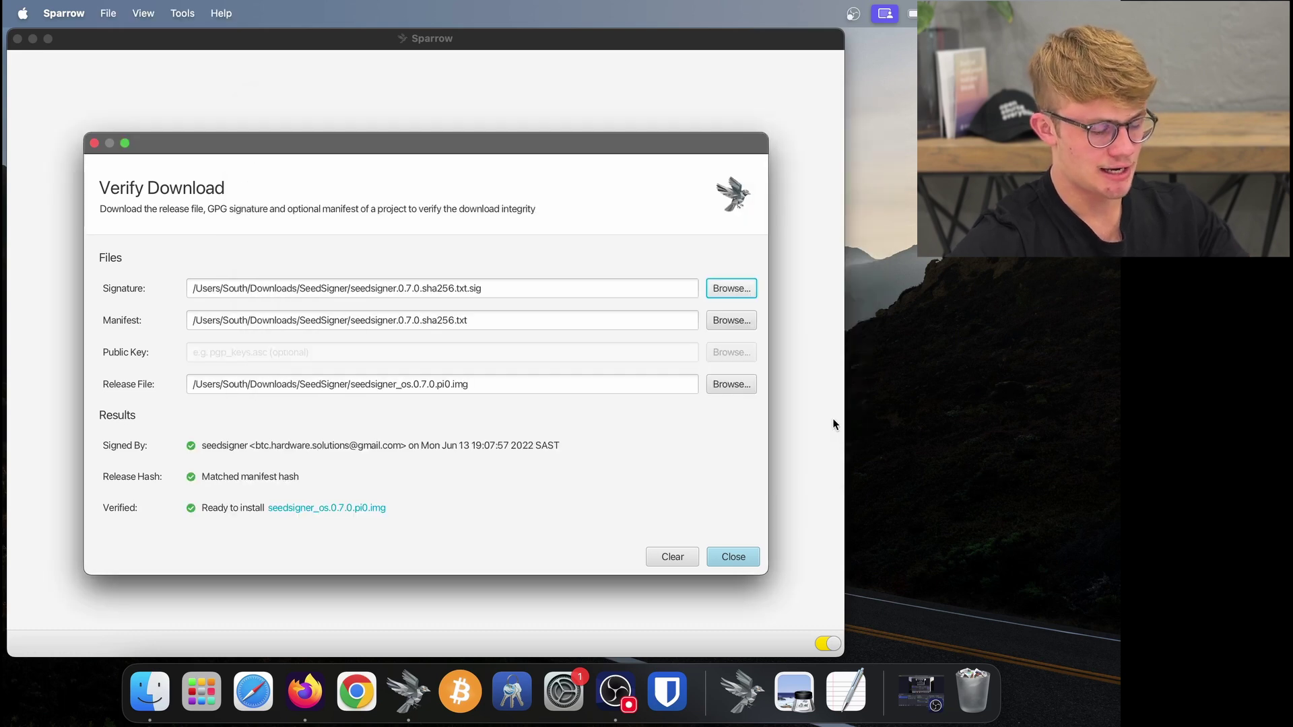